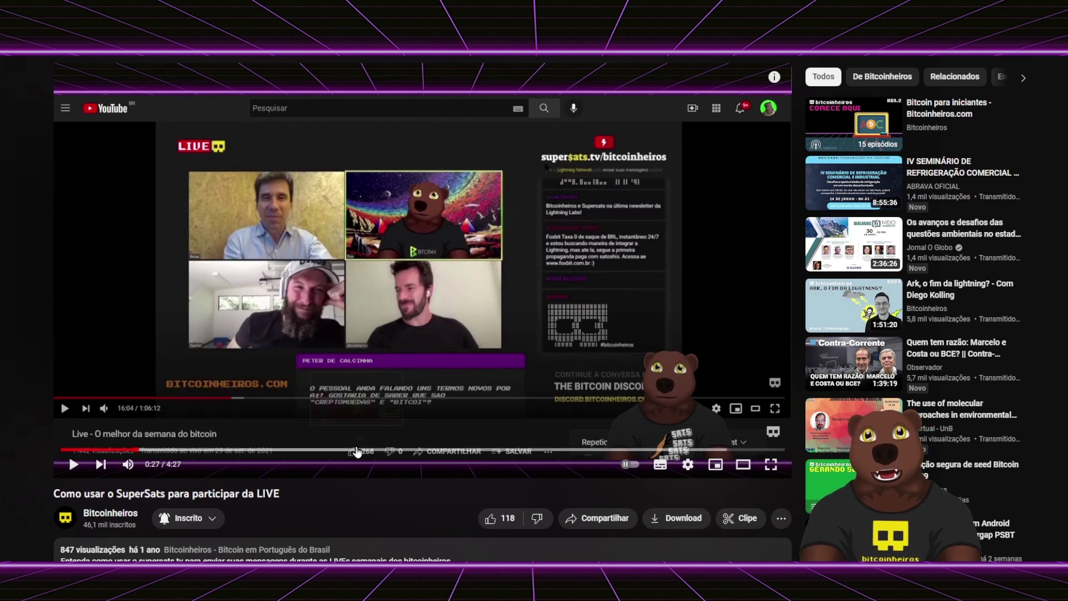
- Jump the SuperSats live-chat tutorial video forward to 1:59
click(388, 450)
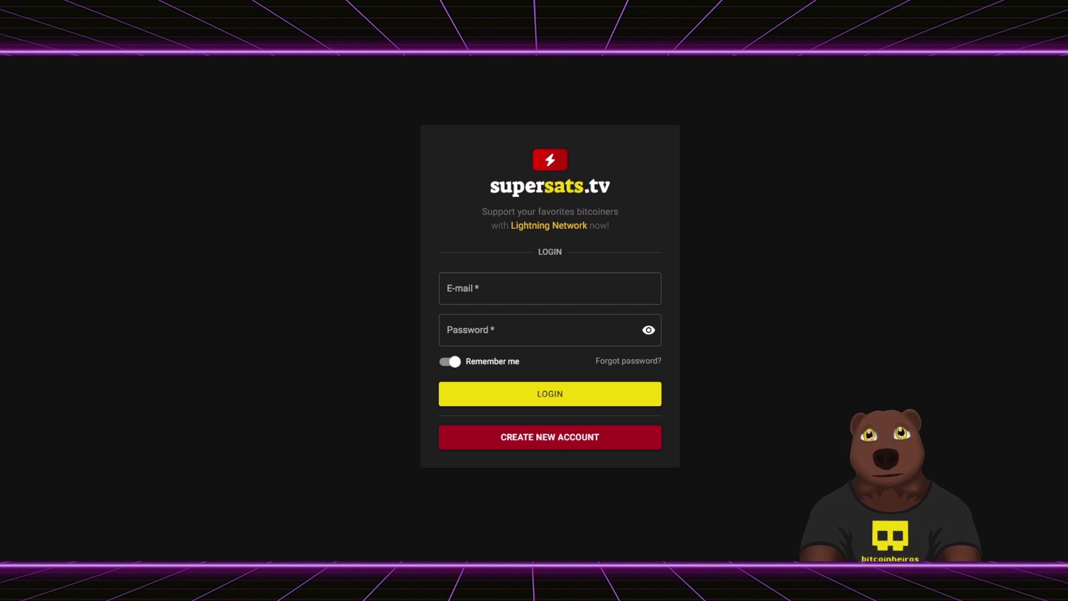
- Open the 'How to cook water' channel page from the supersats.tv address history
key(ctrl+l)
key(Escape)
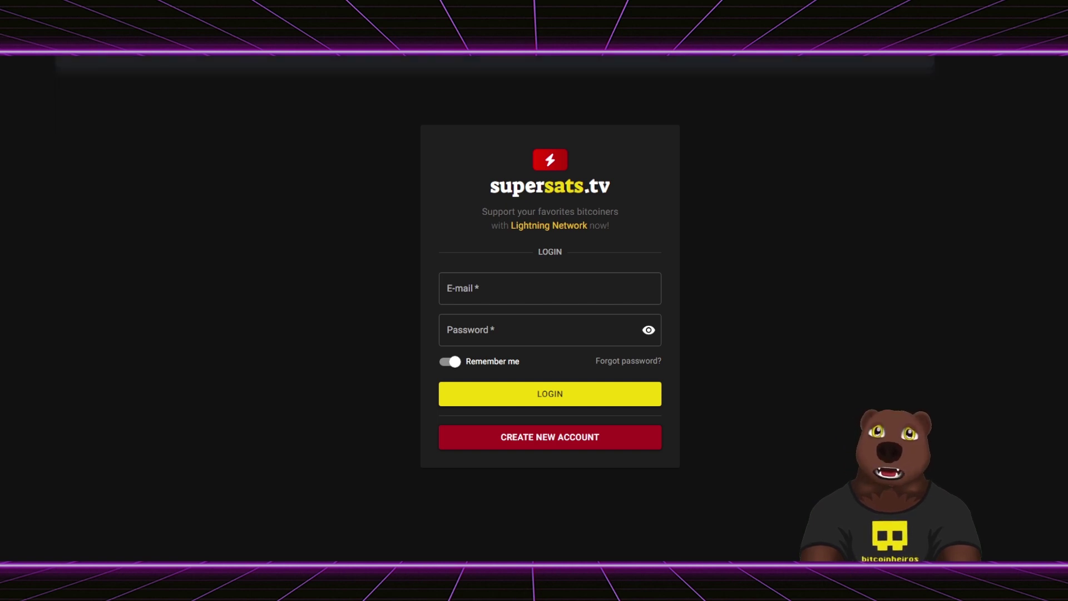
key(ctrl+l)
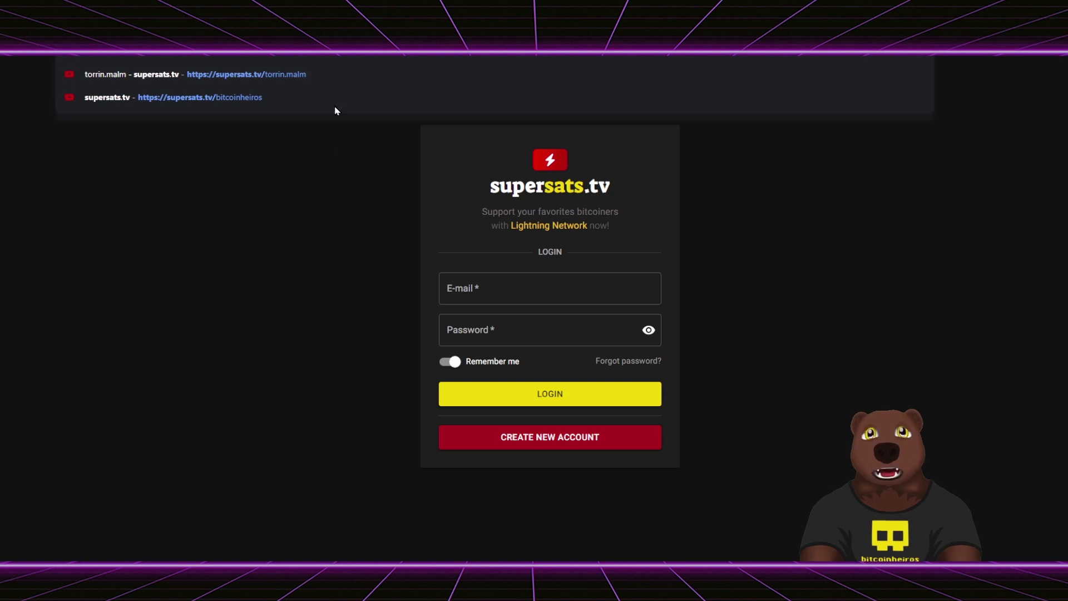
click(344, 83)
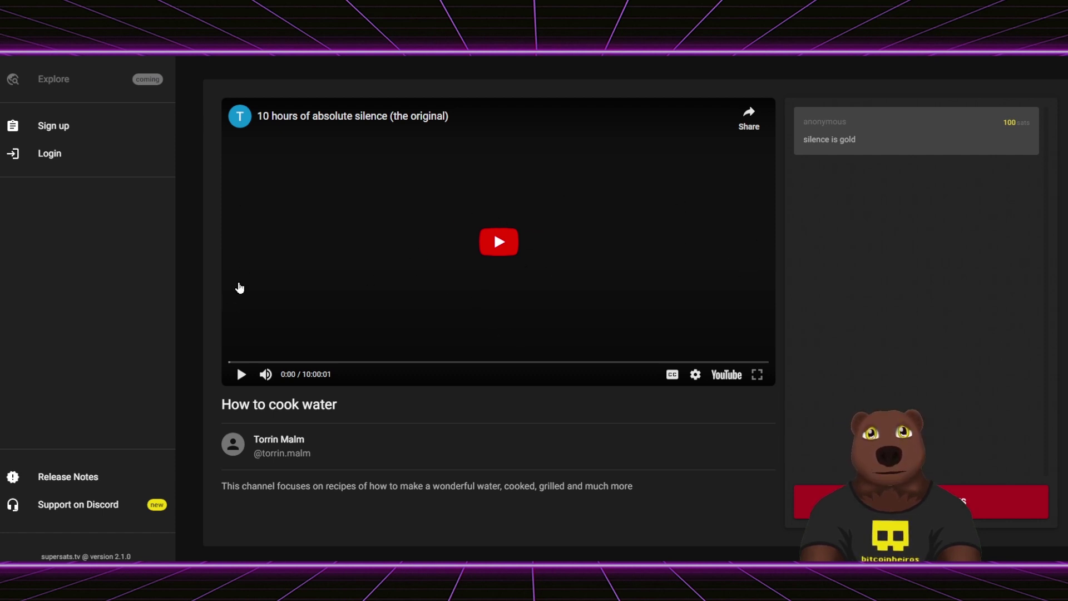
click(921, 501)
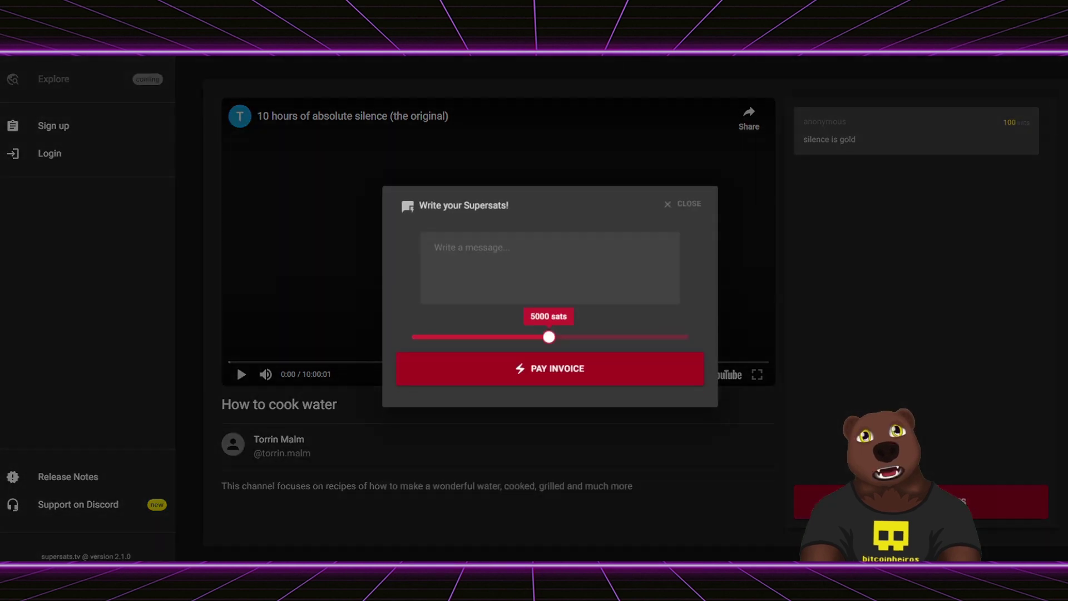
drag(549, 337, 418, 347)
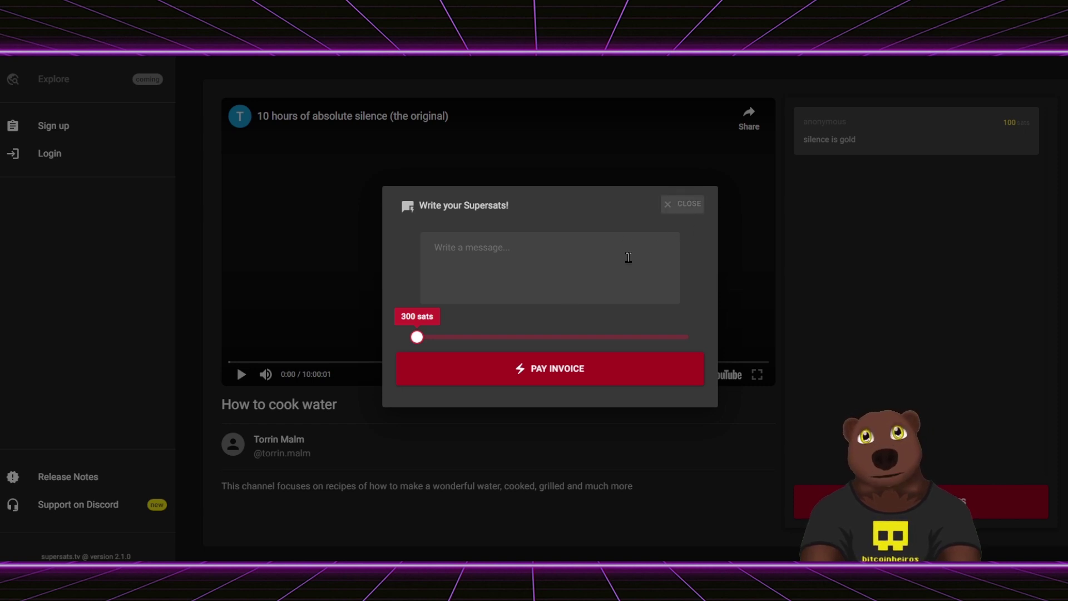
mouse_move(417, 337)
mouse_down()
mouse_move(662, 342)
mouse_move(419, 339)
mouse_up()
click(486, 262)
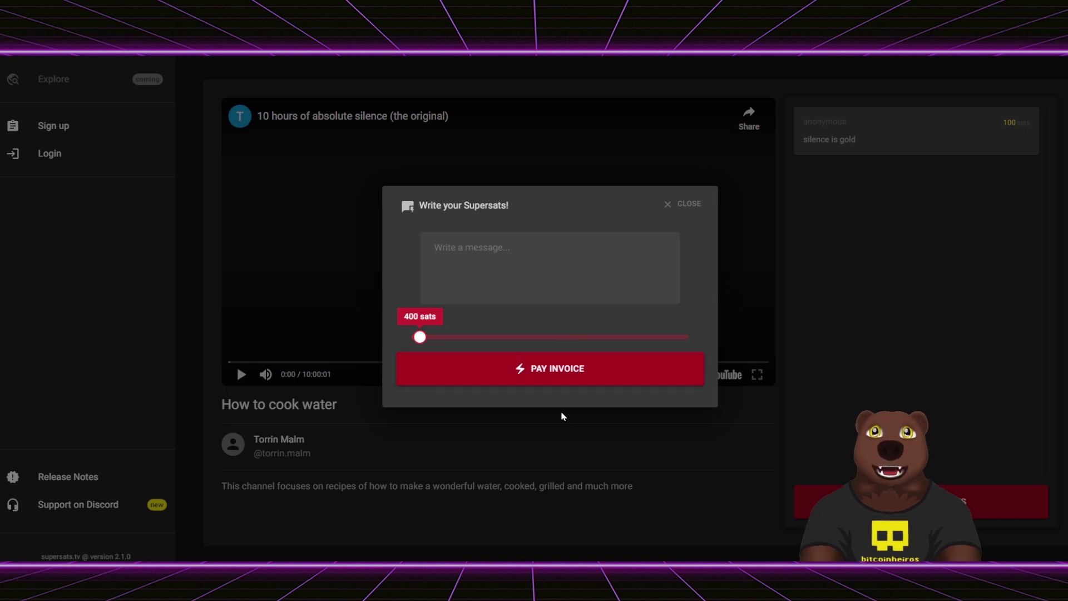
click(686, 206)
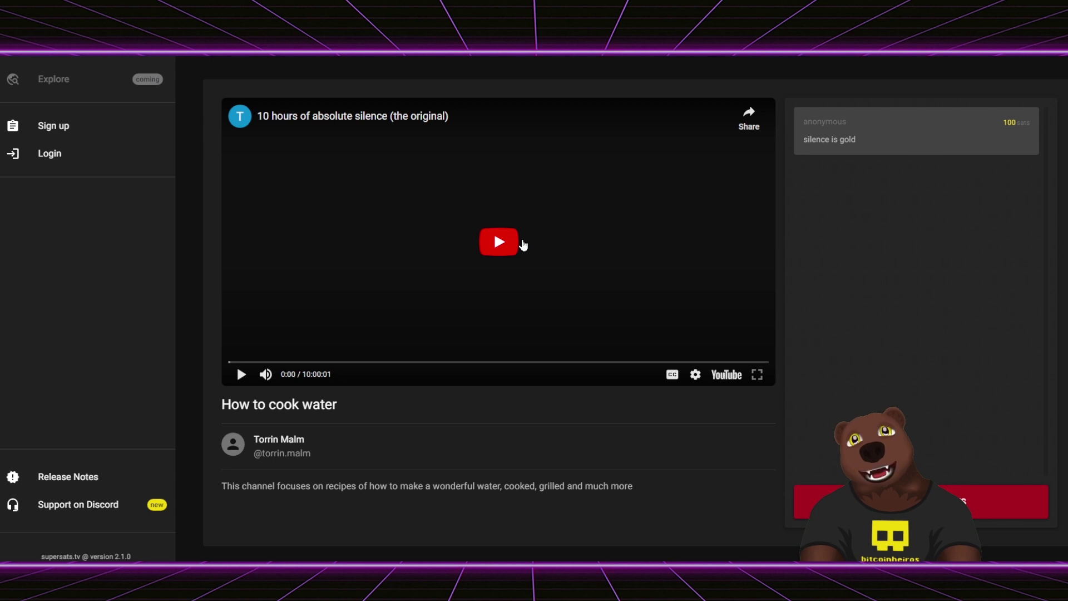
- Play the '10 hours of absolute silence' video, seek through it, and pause at 26:15
click(500, 250)
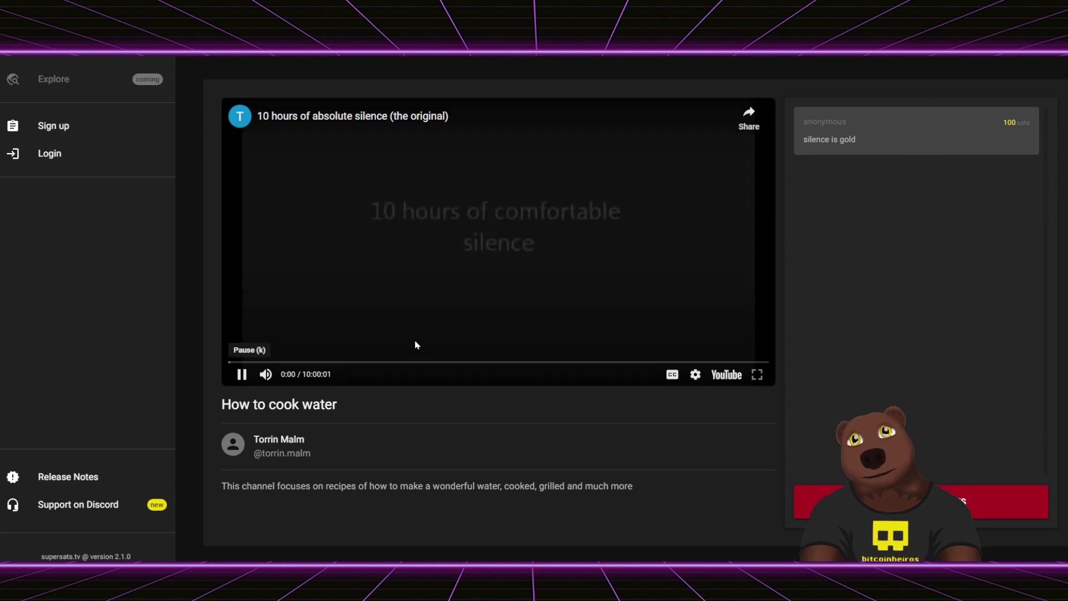
click(353, 363)
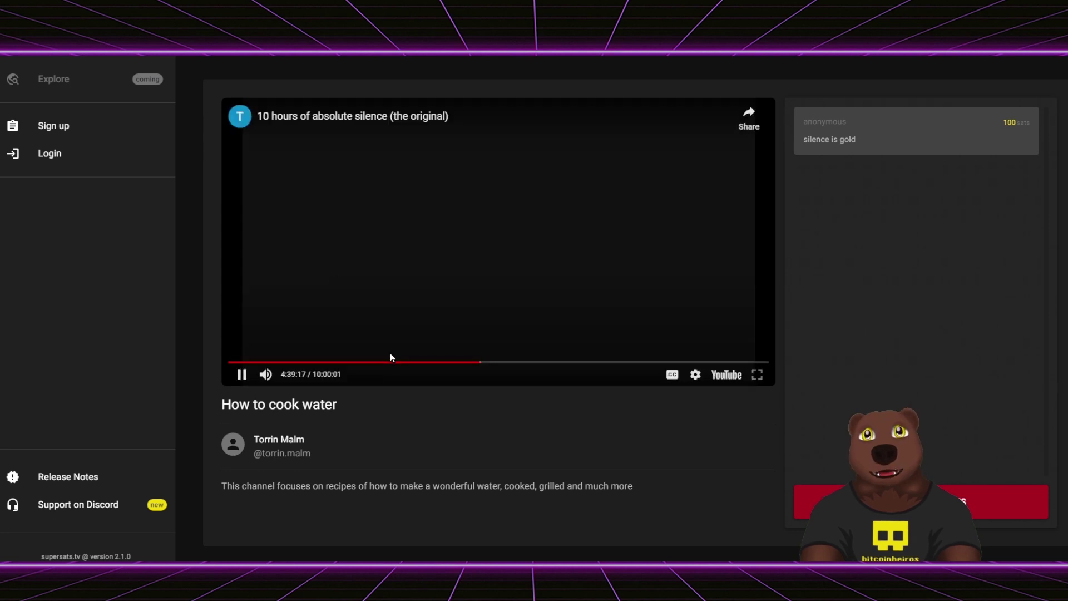
click(387, 364)
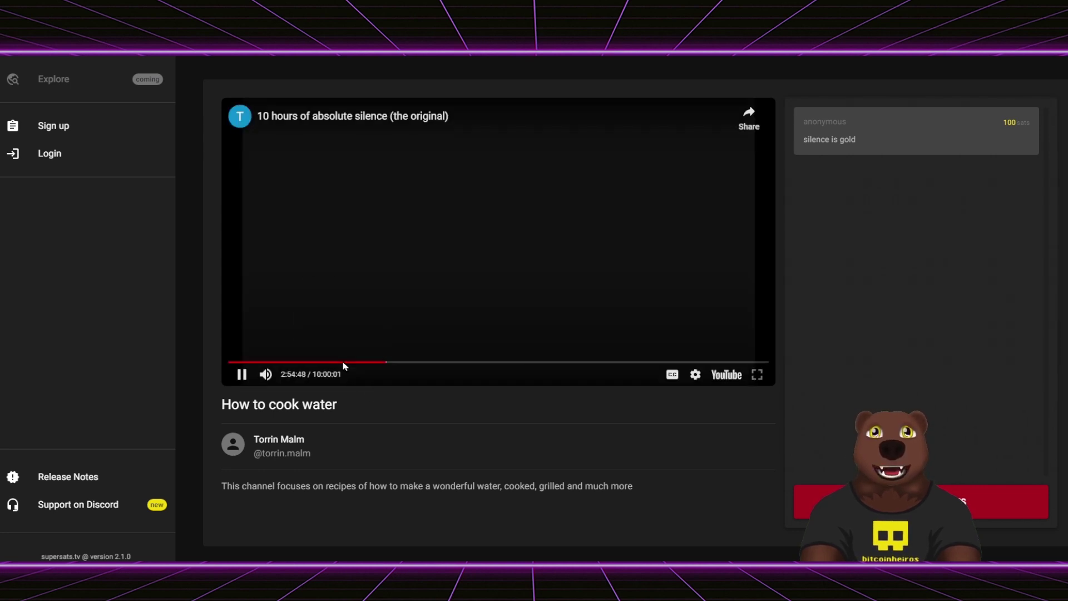
click(397, 315)
click(444, 245)
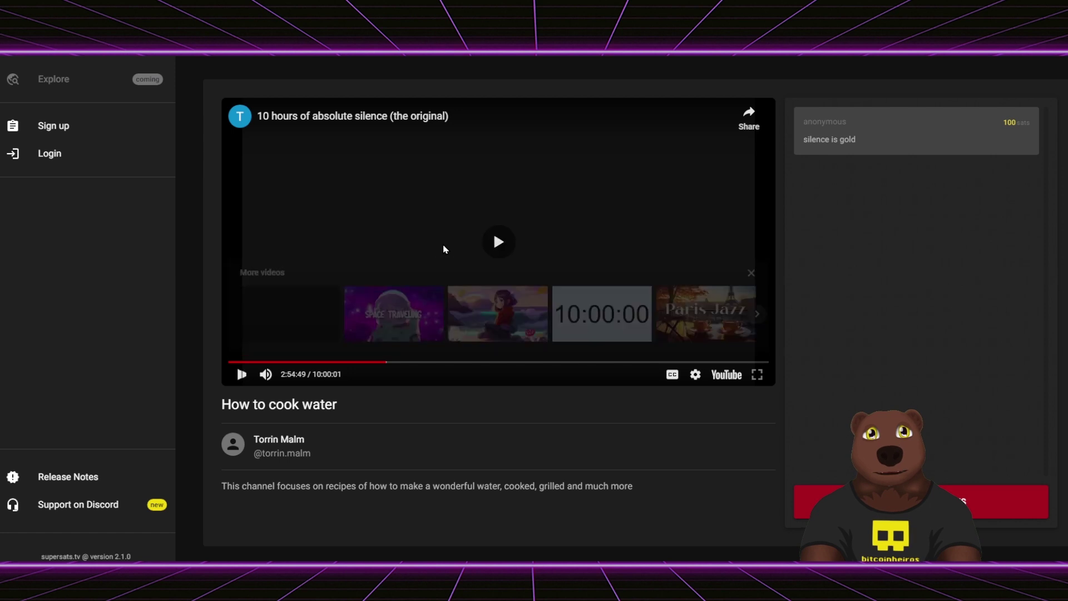
click(252, 362)
click(241, 374)
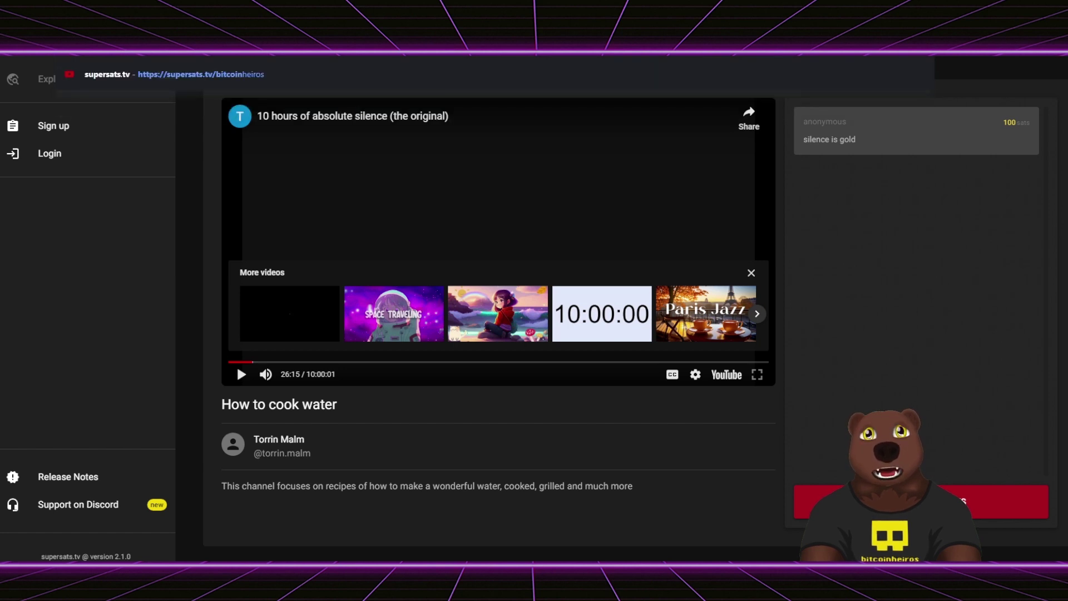
- Open the supersats.tv/bitcoinheiros live page and scroll over its layout
click(166, 53)
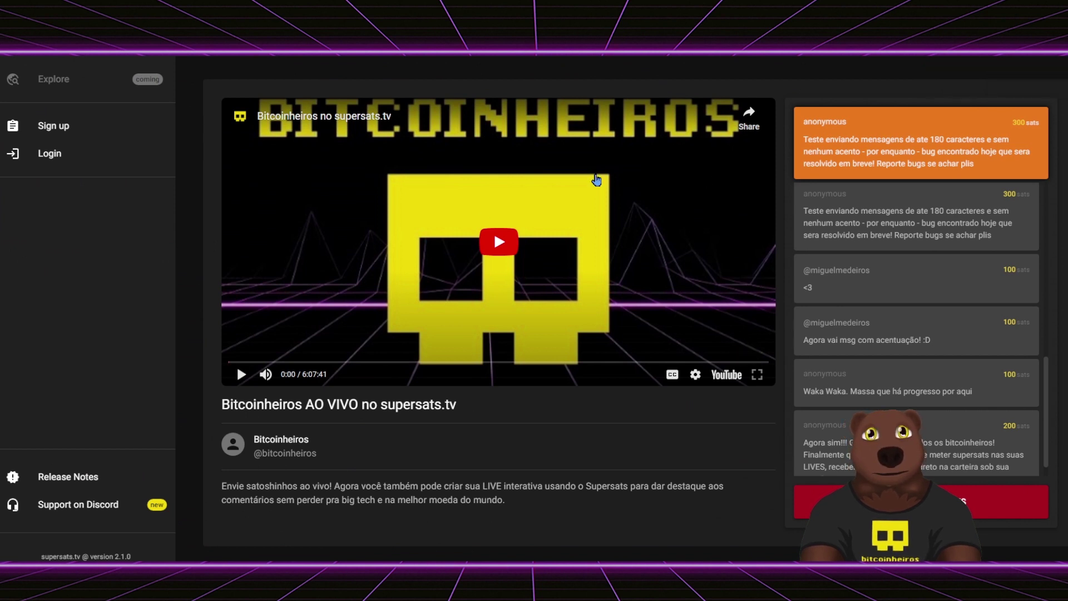
scroll(874, 287, up, 5)
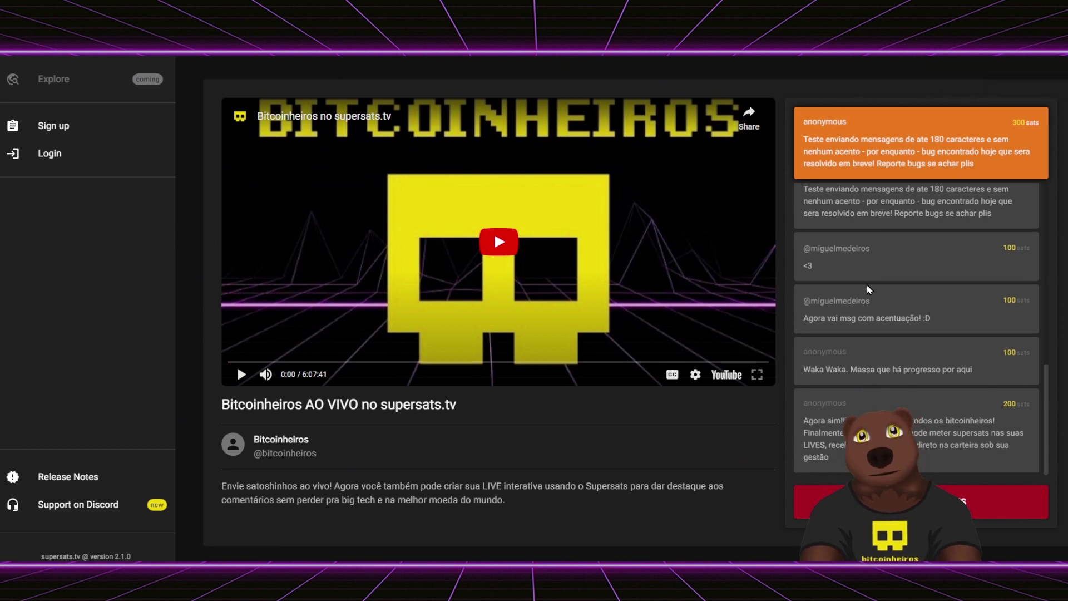
scroll(823, 205, down, 3)
scroll(879, 239, up, 3)
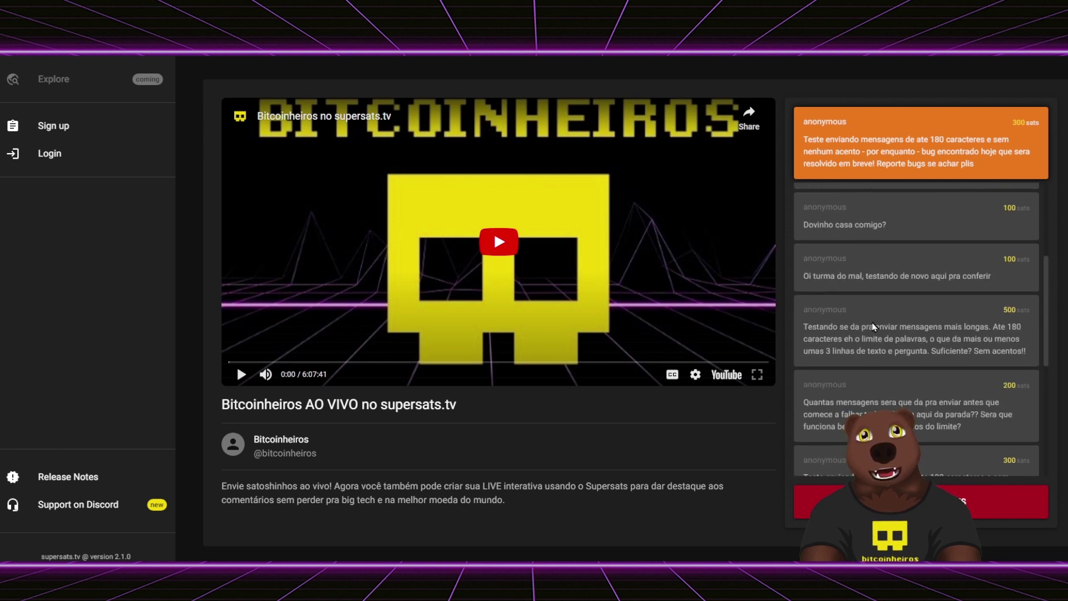
scroll(874, 323, up, 4)
scroll(873, 327, down, 5)
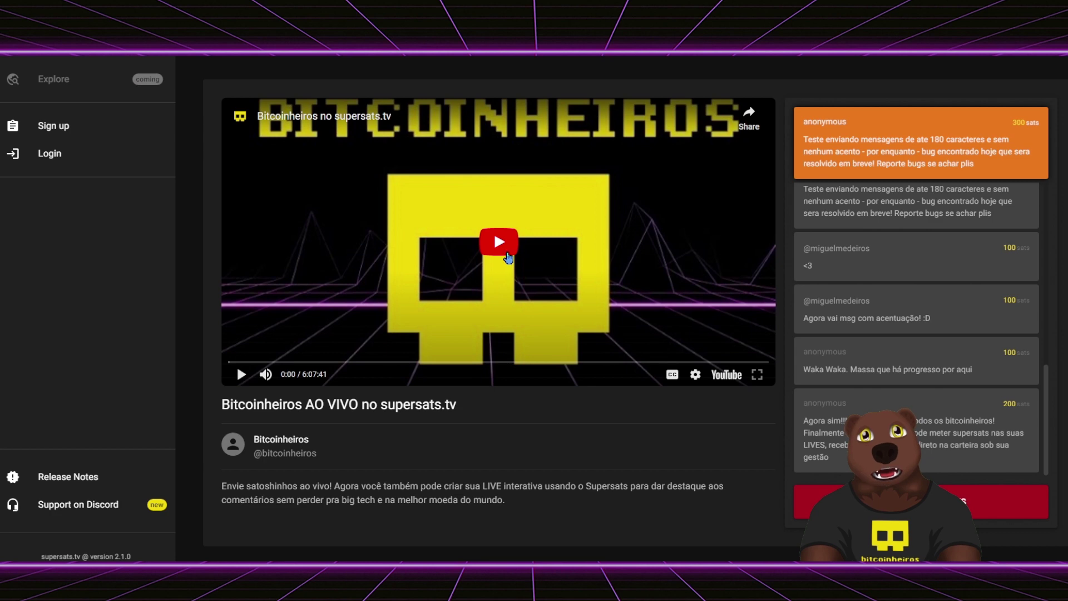
- Play the stream video muted and seek it forward to 5:08:01
click(508, 254)
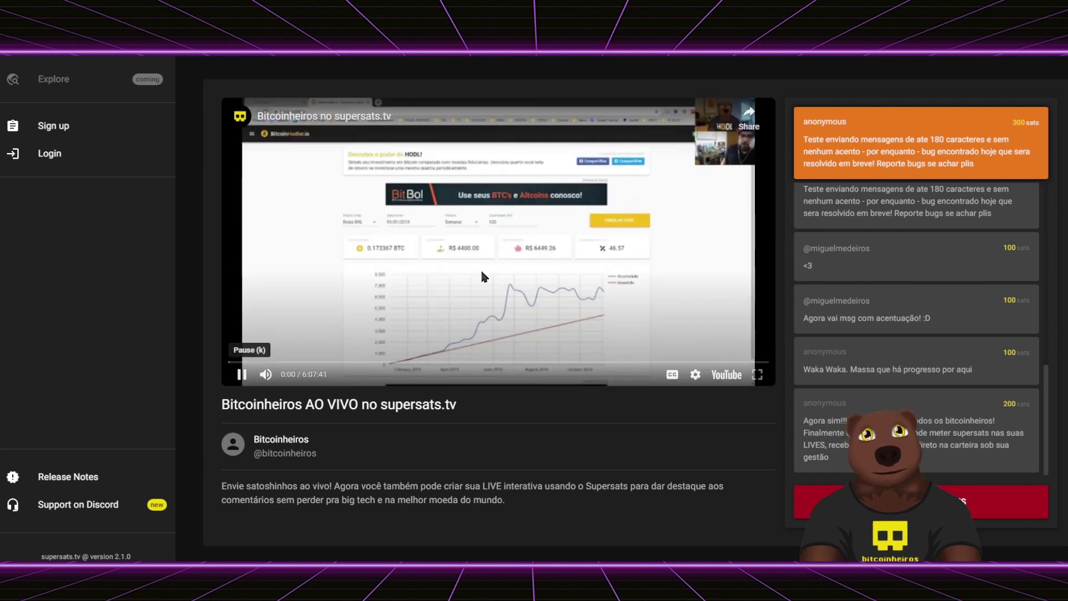
click(324, 354)
click(265, 374)
drag(307, 362, 308, 362)
click(476, 247)
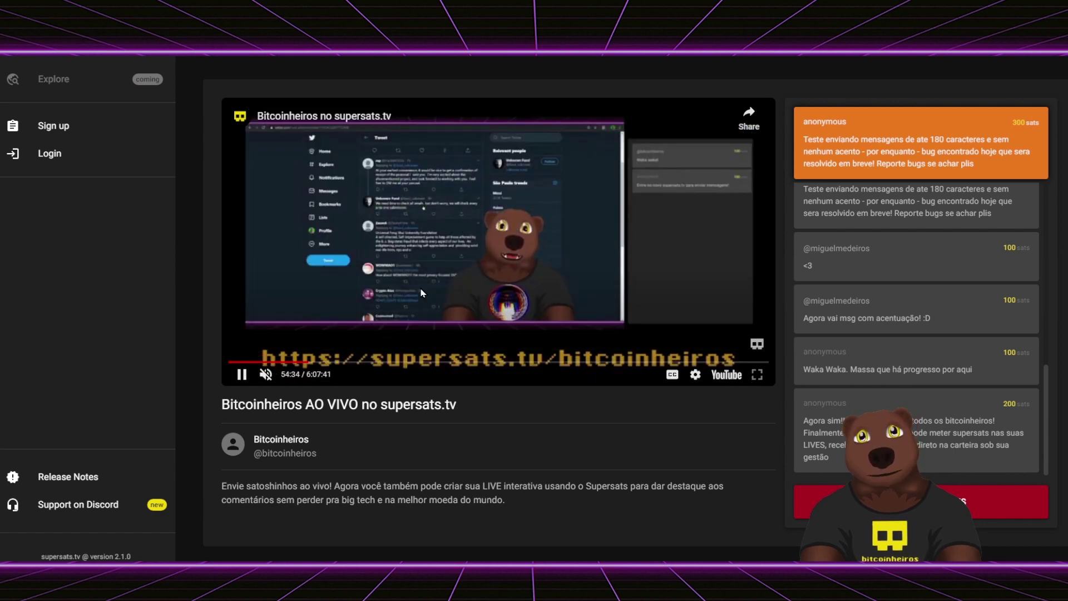
drag(349, 360, 433, 362)
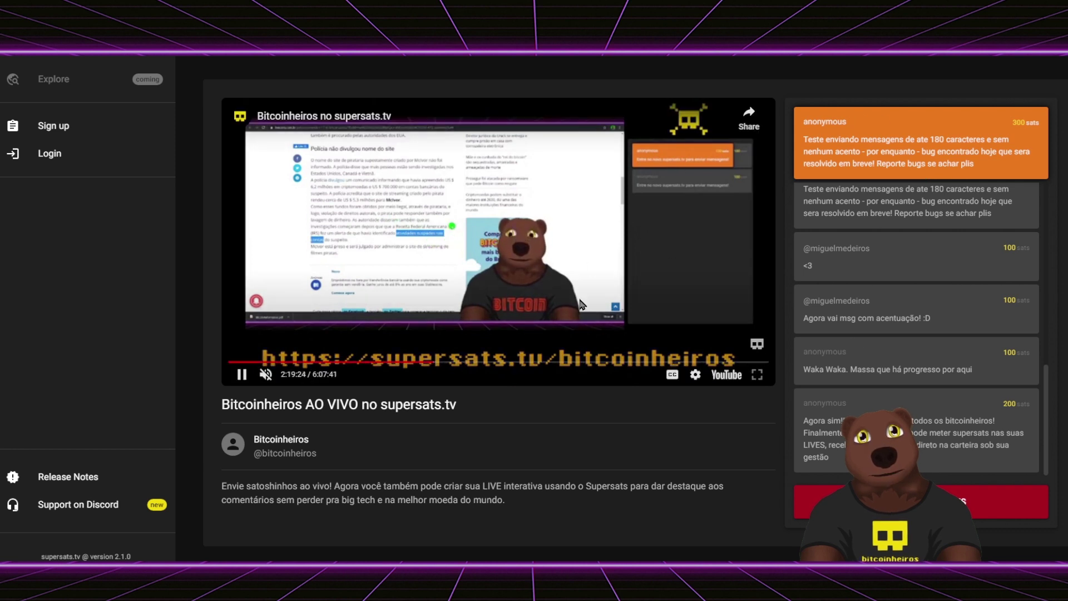
drag(462, 362, 538, 363)
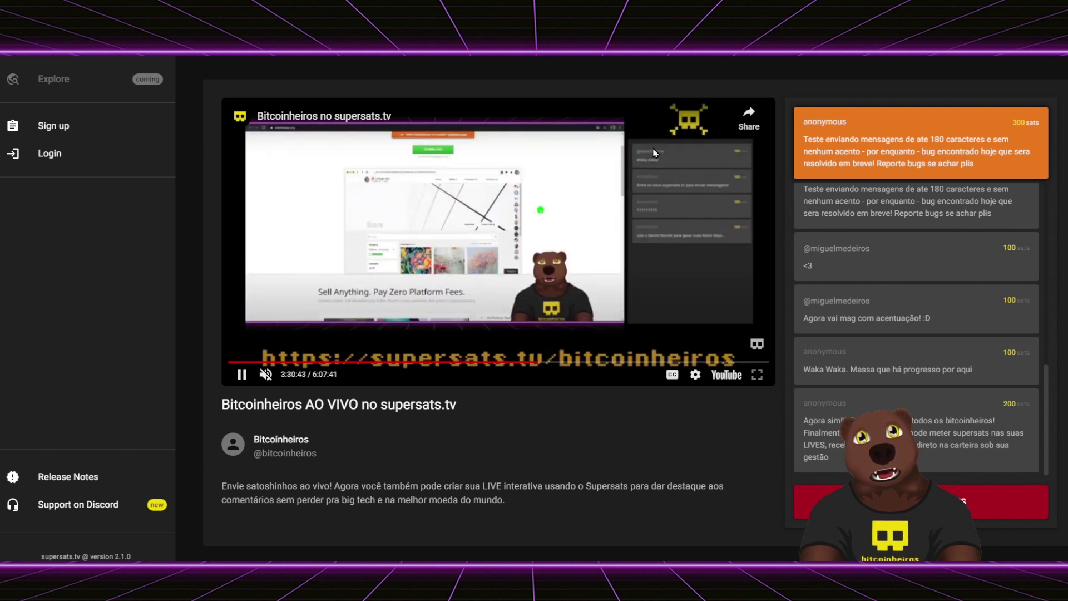
click(609, 362)
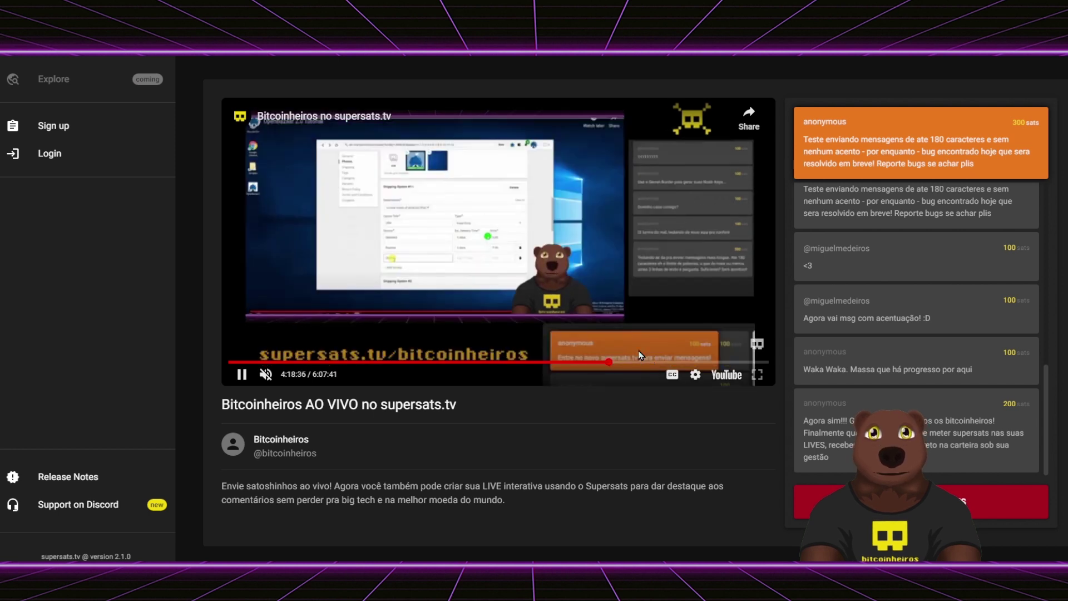
drag(641, 362, 682, 361)
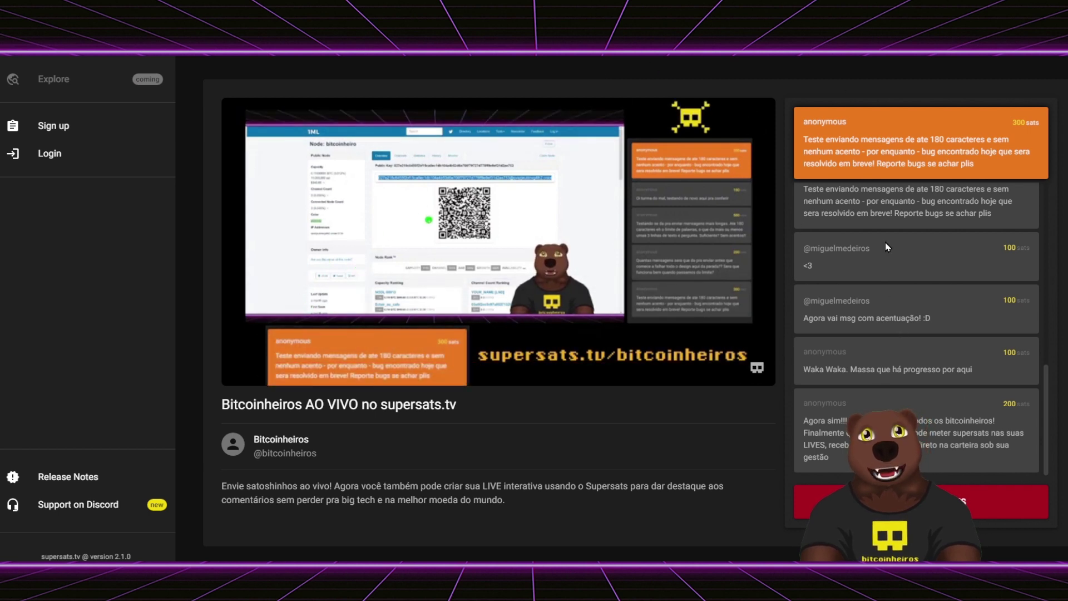
mouse_move(739, 347)
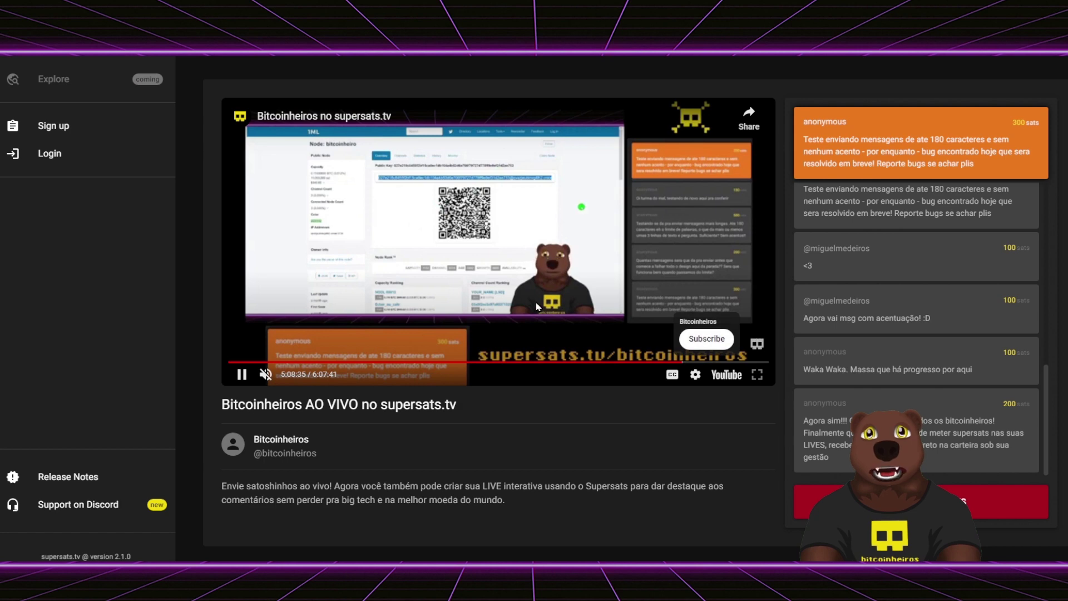
click(956, 501)
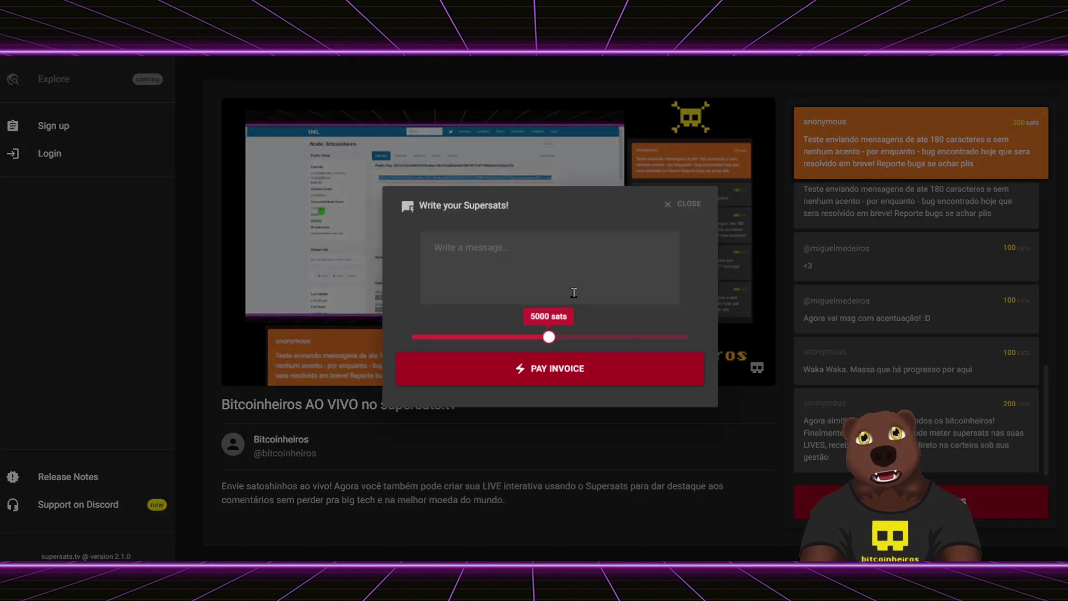
drag(550, 337, 410, 339)
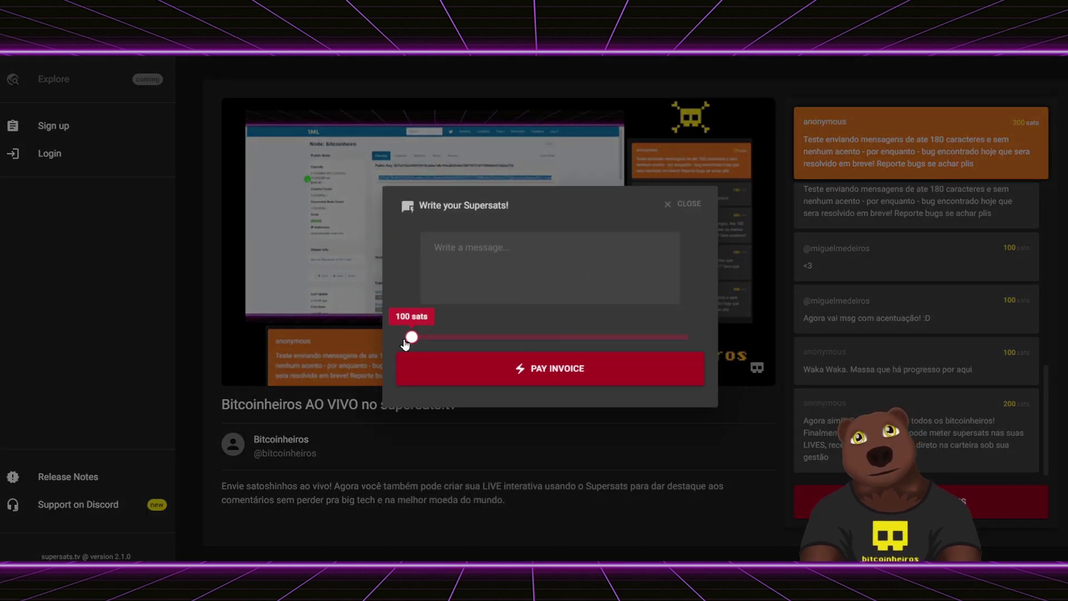
click(684, 207)
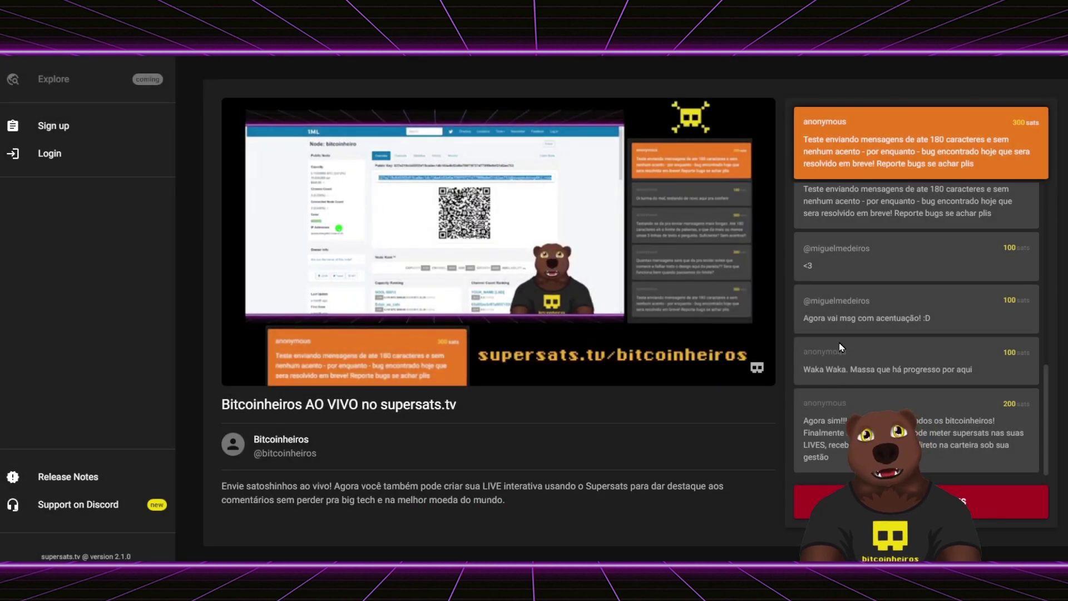
click(851, 303)
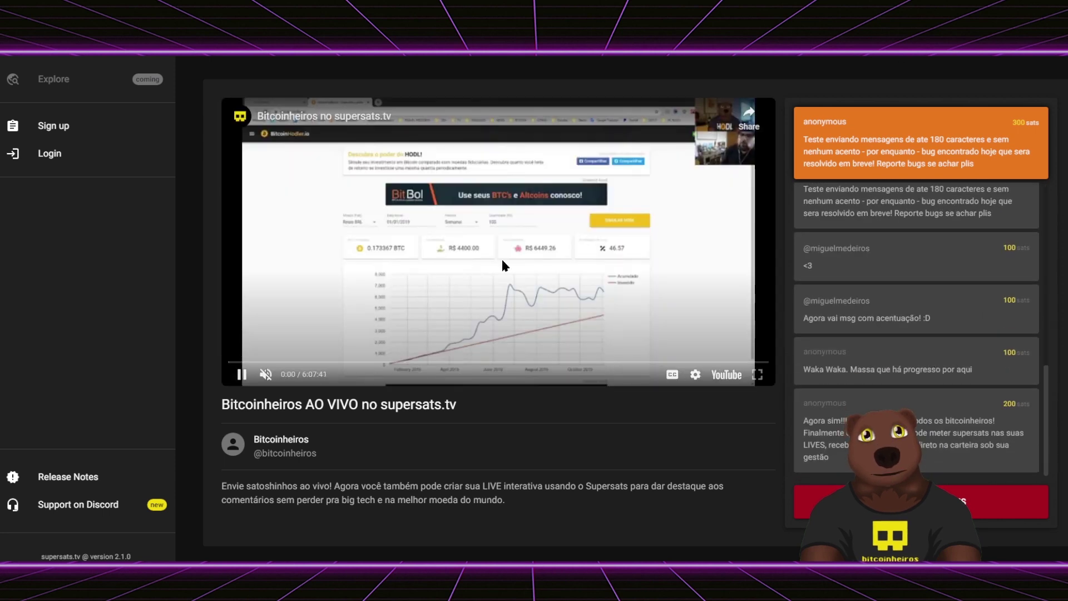
- Scroll the Bitcoinheiros chat, select an anonymous sender name, and seek the stream to 4:37:02
scroll(849, 324, up, 5)
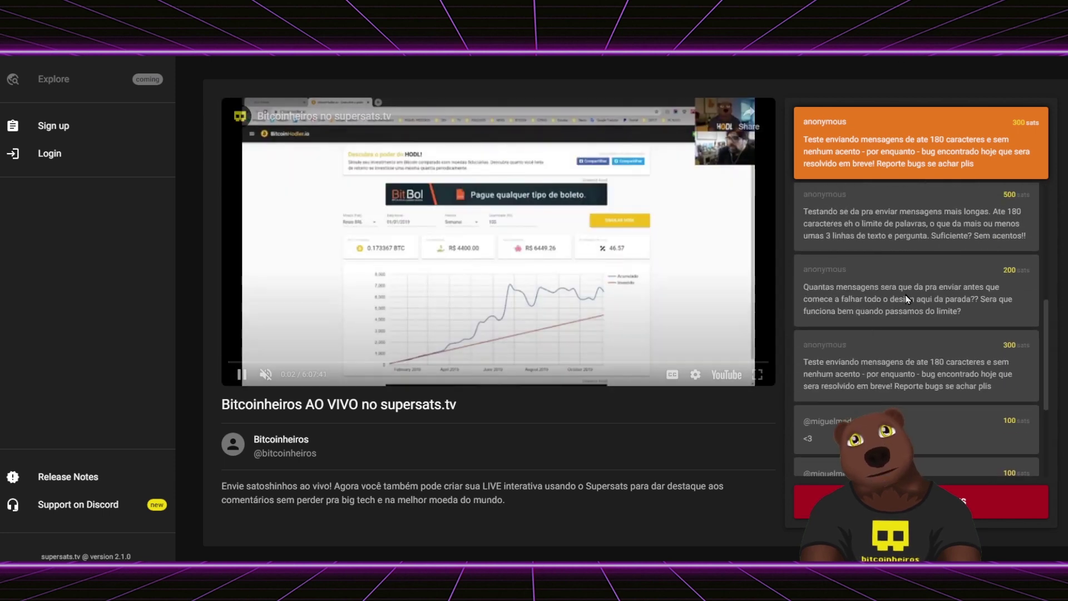
scroll(850, 312, up, 3)
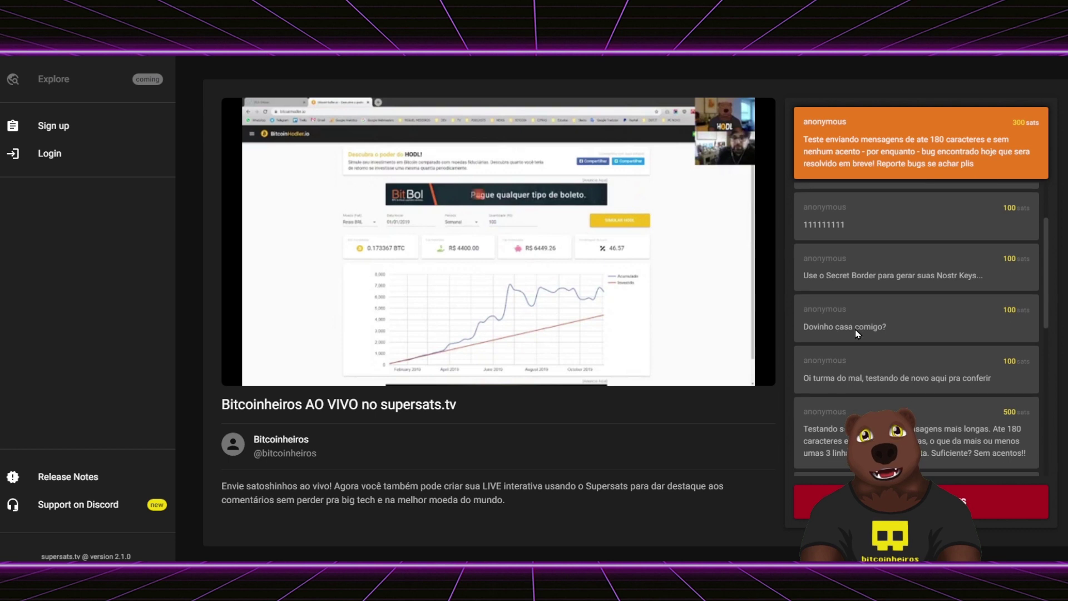
double_click(834, 266)
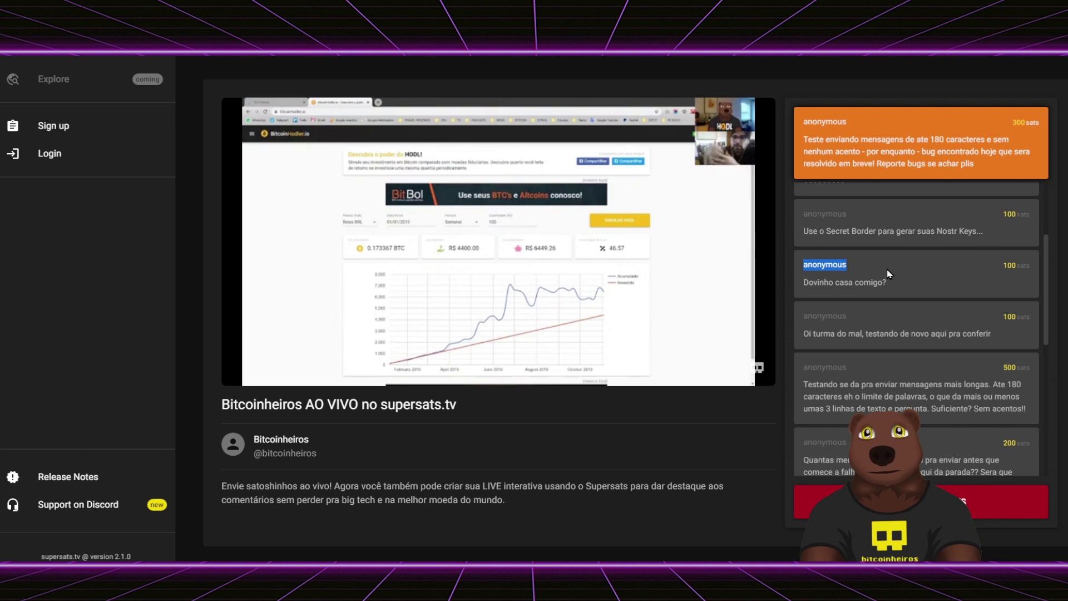
mouse_move(697, 255)
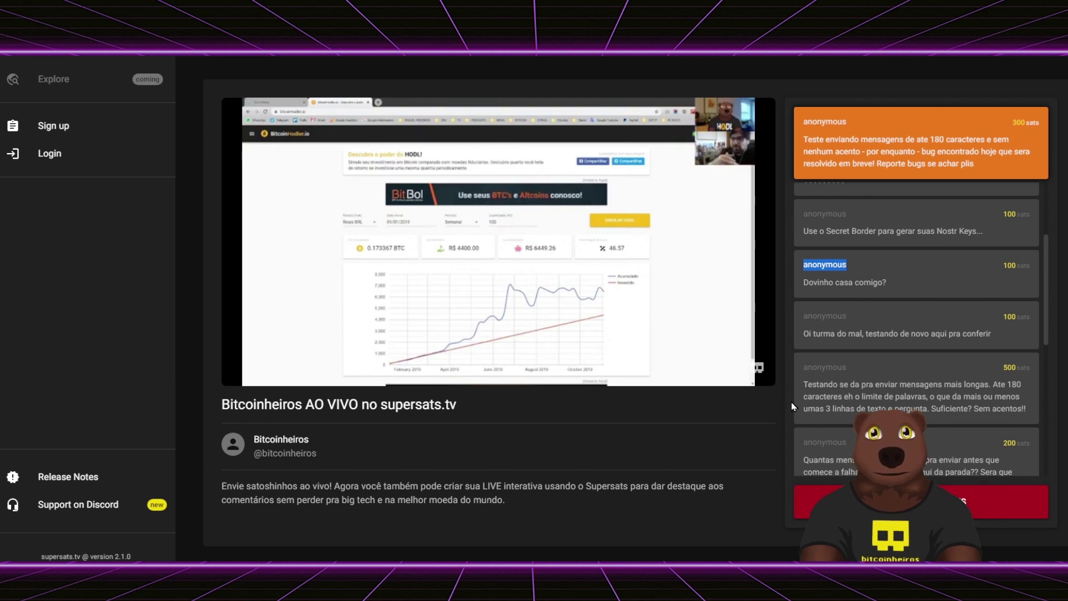
mouse_move(528, 262)
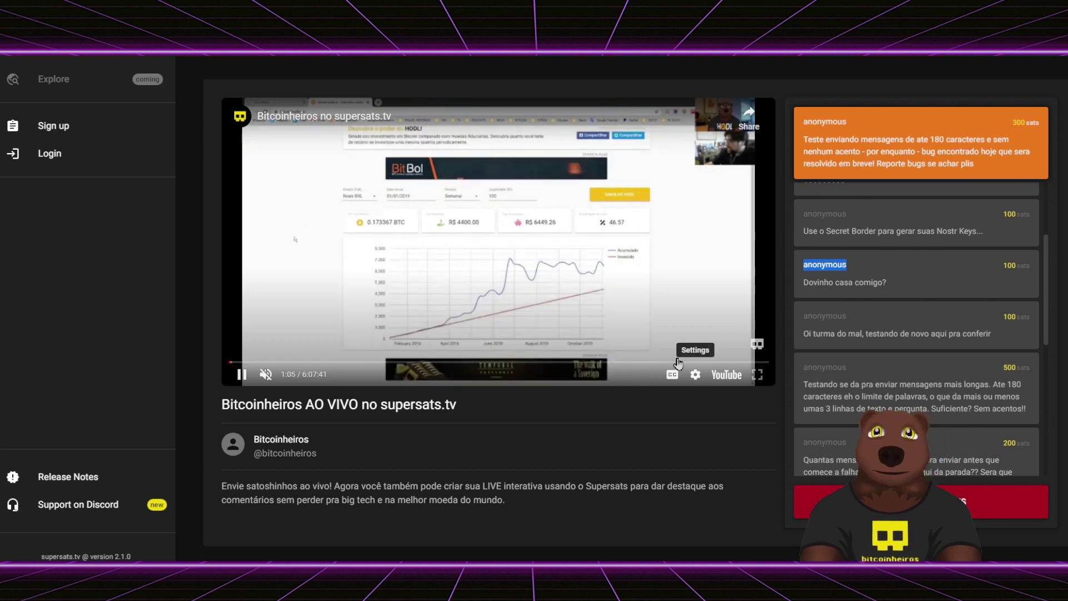
click(635, 361)
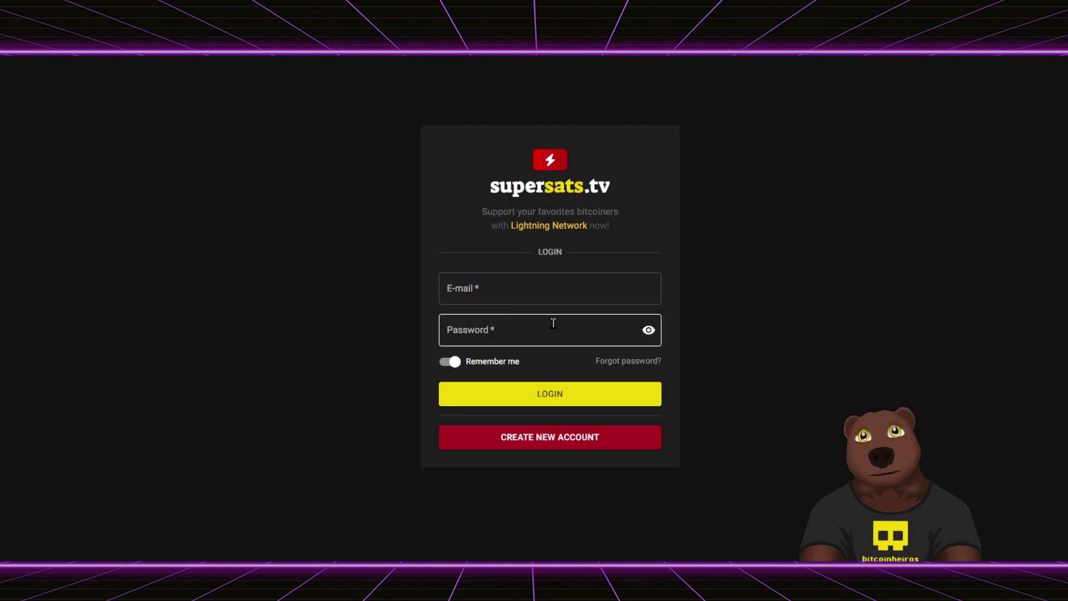
- Bring up the create-new-account form from the login page
click(531, 301)
click(538, 332)
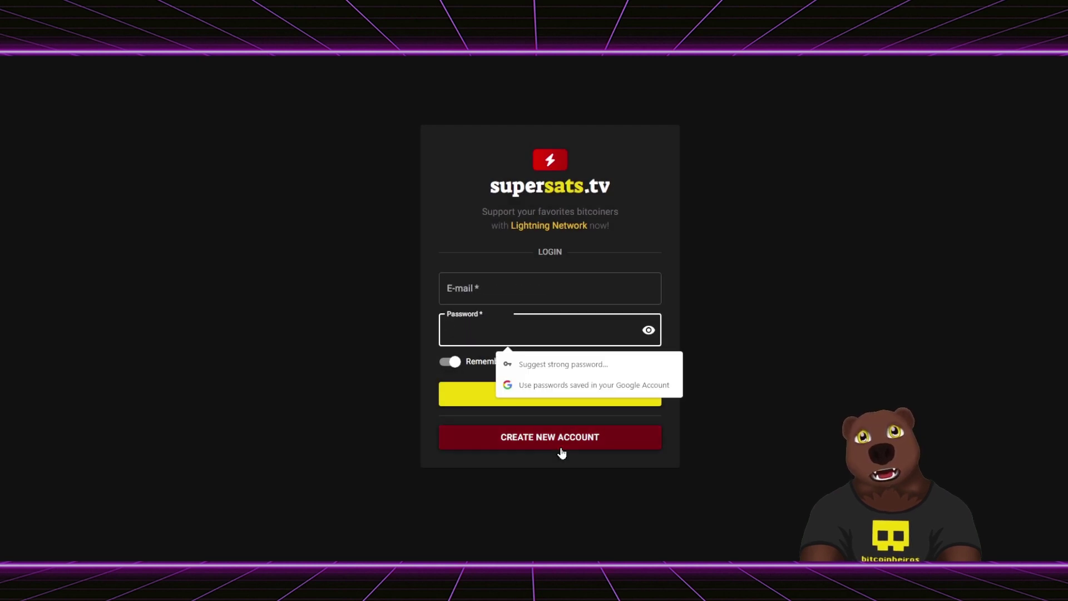
click(825, 412)
click(534, 441)
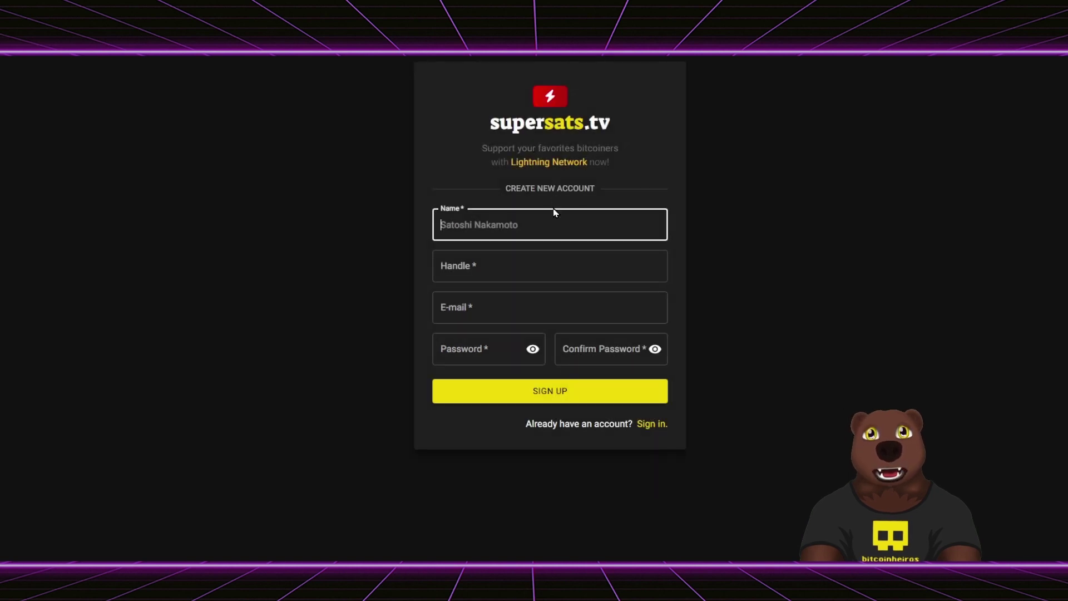
- Enter the new account's name, handle, e-mail and password, and submit the sign-up
text(Dov )
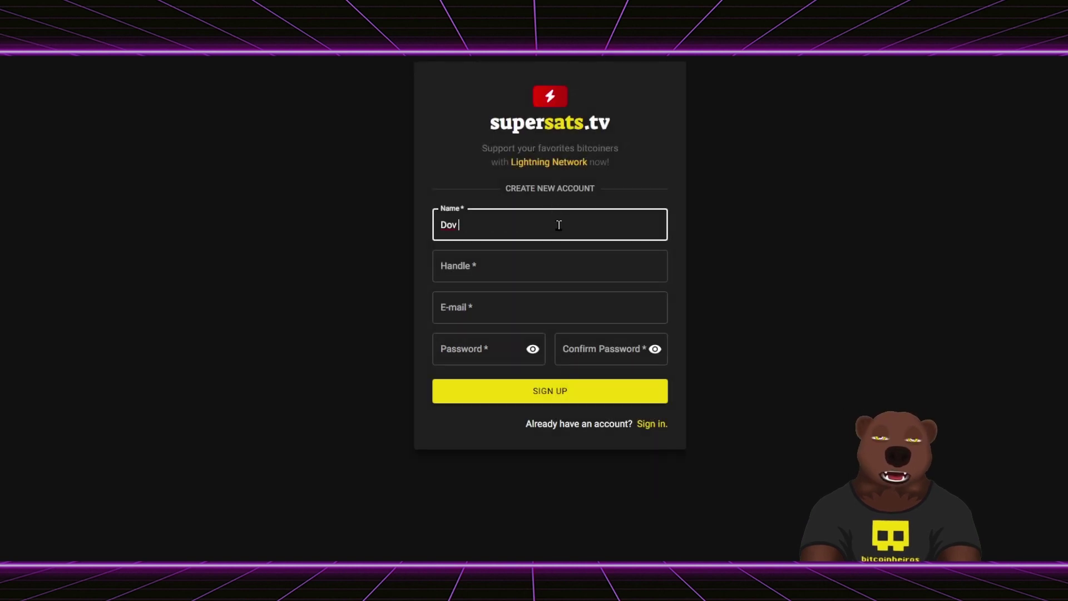
text(Bitcoinheior)
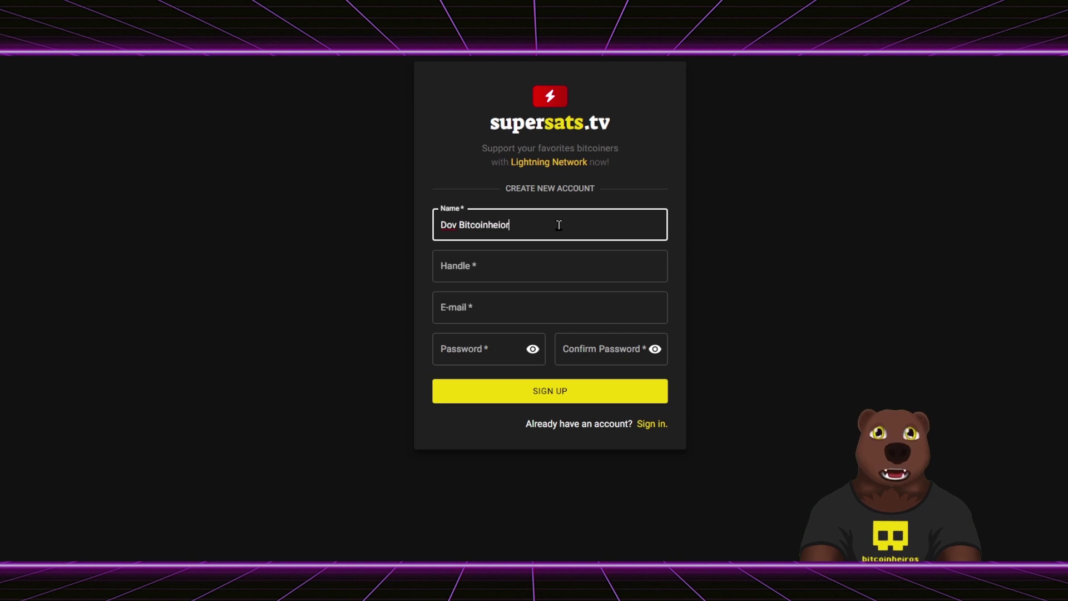
key(BackSpace)
key(BackSpace)
key(Tab)
text(bitdov)
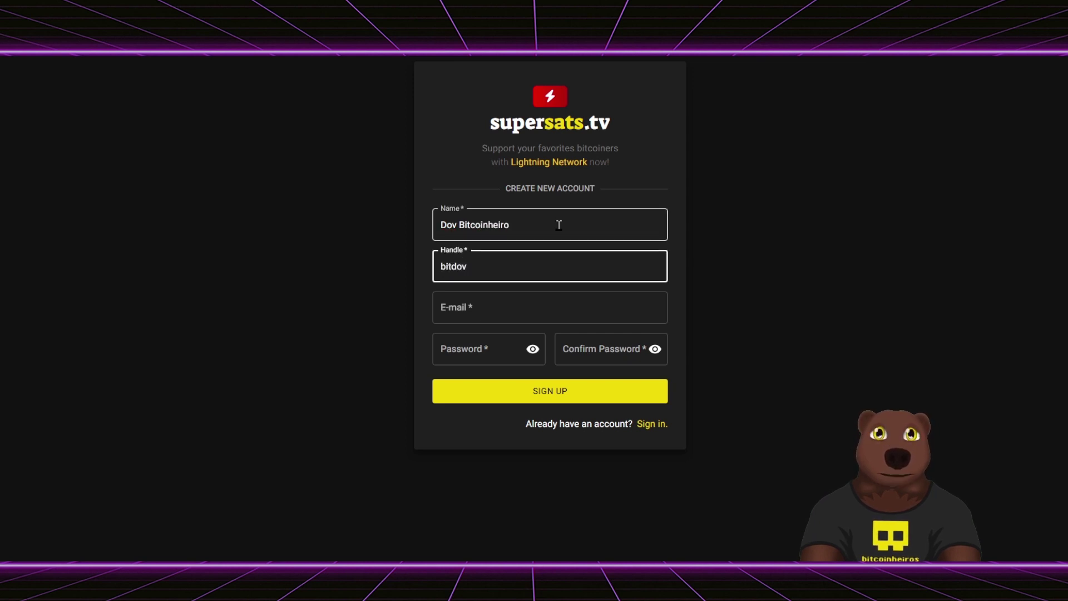
key(Tab)
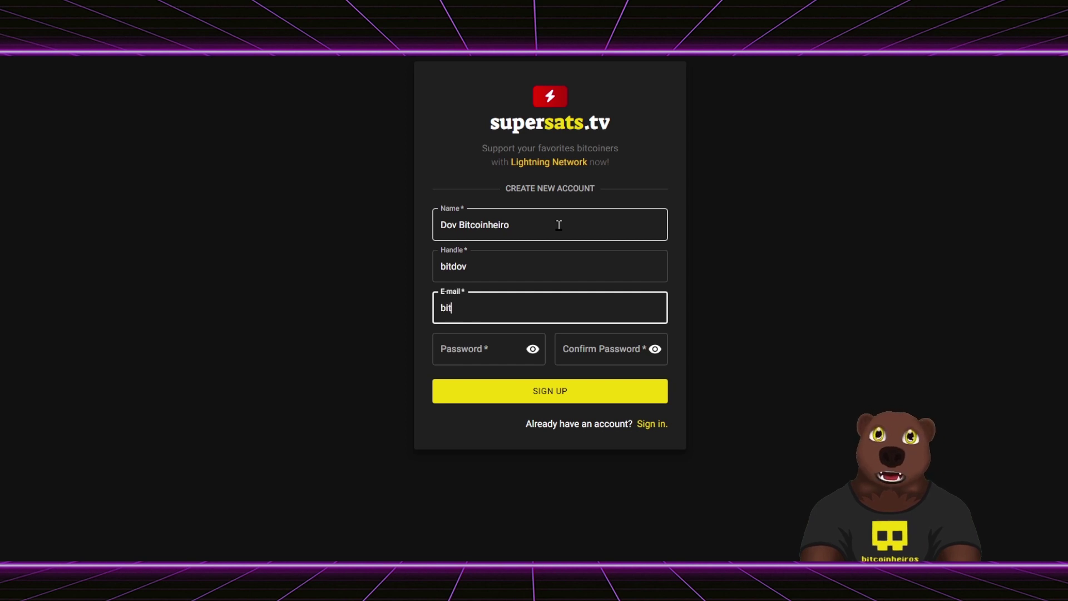
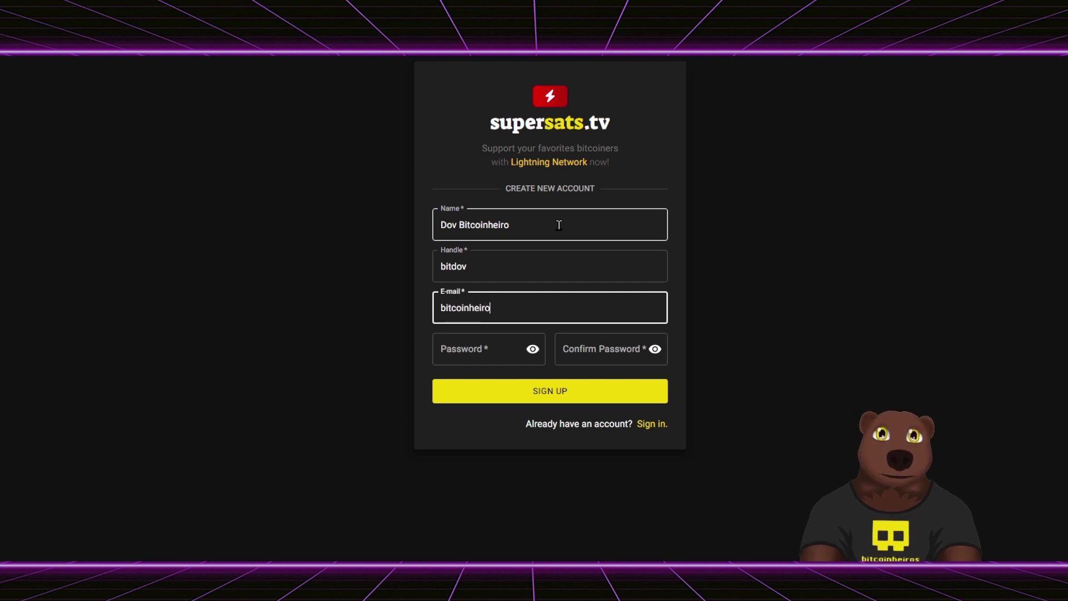
key(Tab)
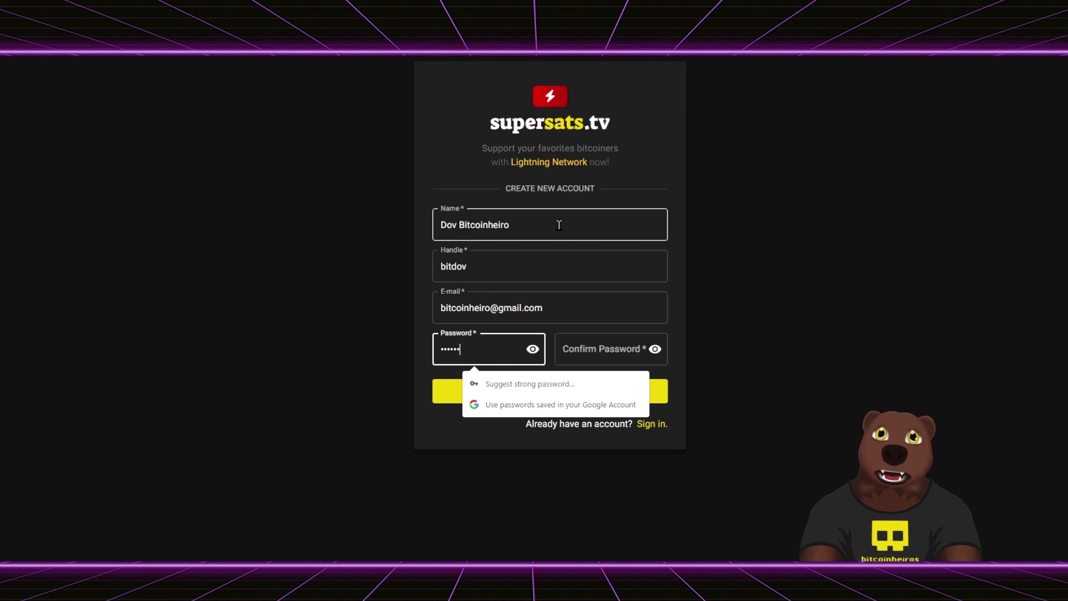
text(1)
key(Tab)
key(Tab)
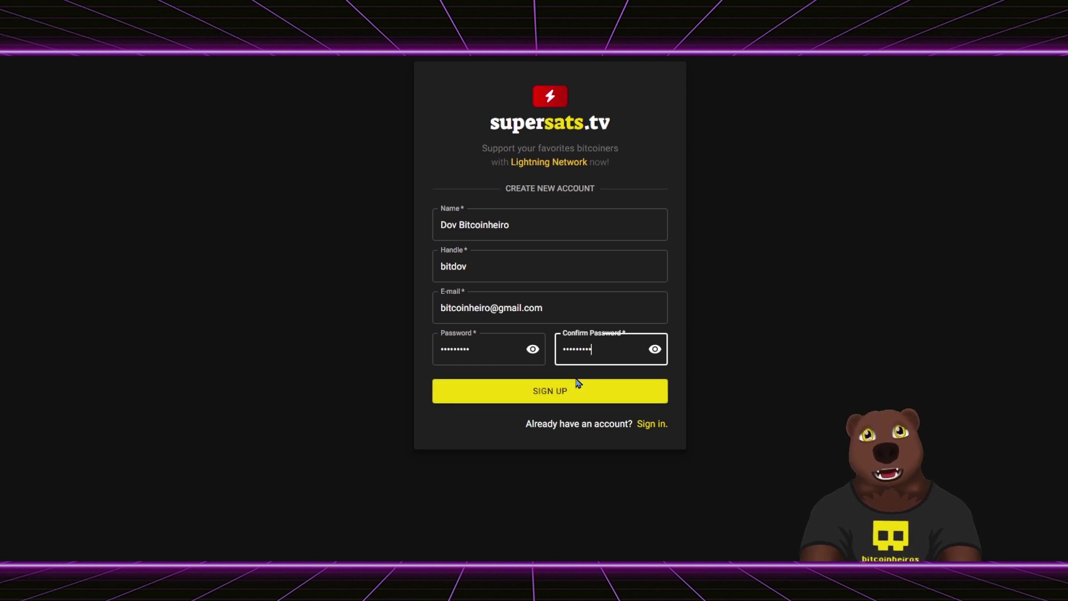
click(551, 394)
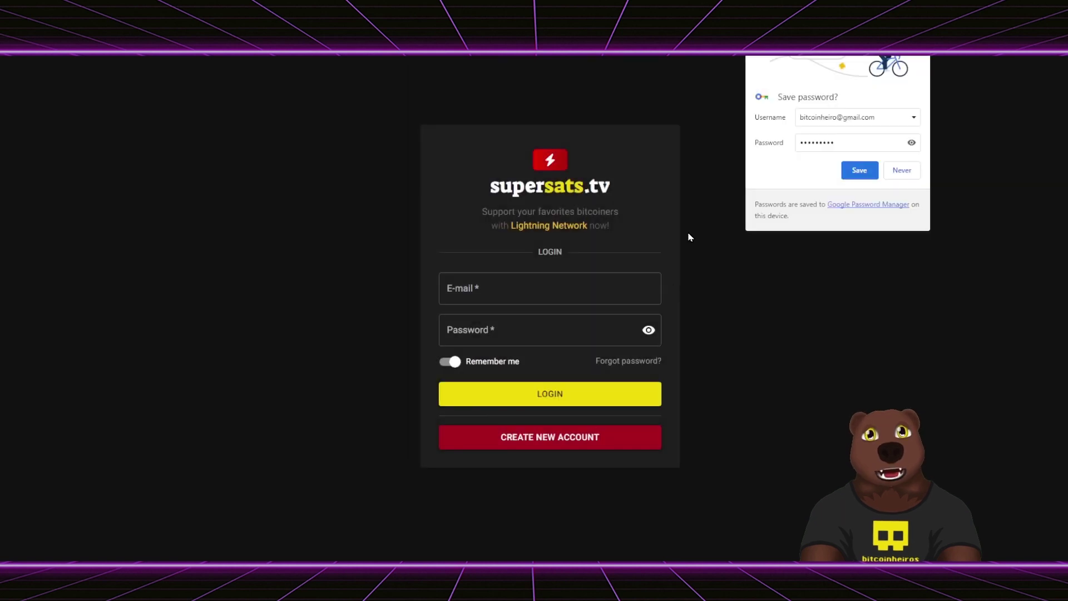
- Save the new login's password in Chrome, kept on this device only
click(860, 170)
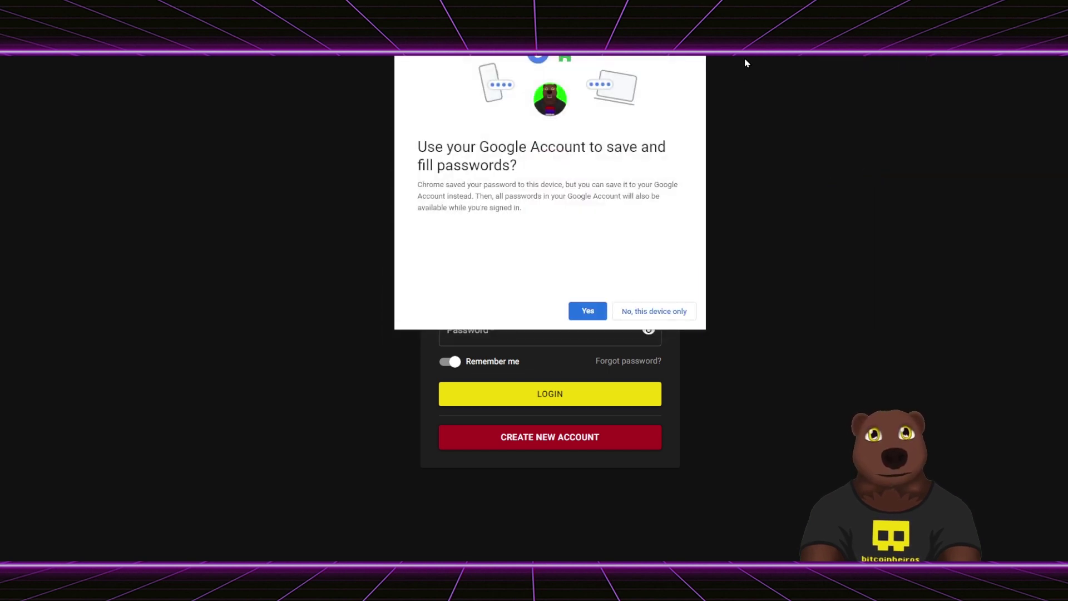
click(646, 310)
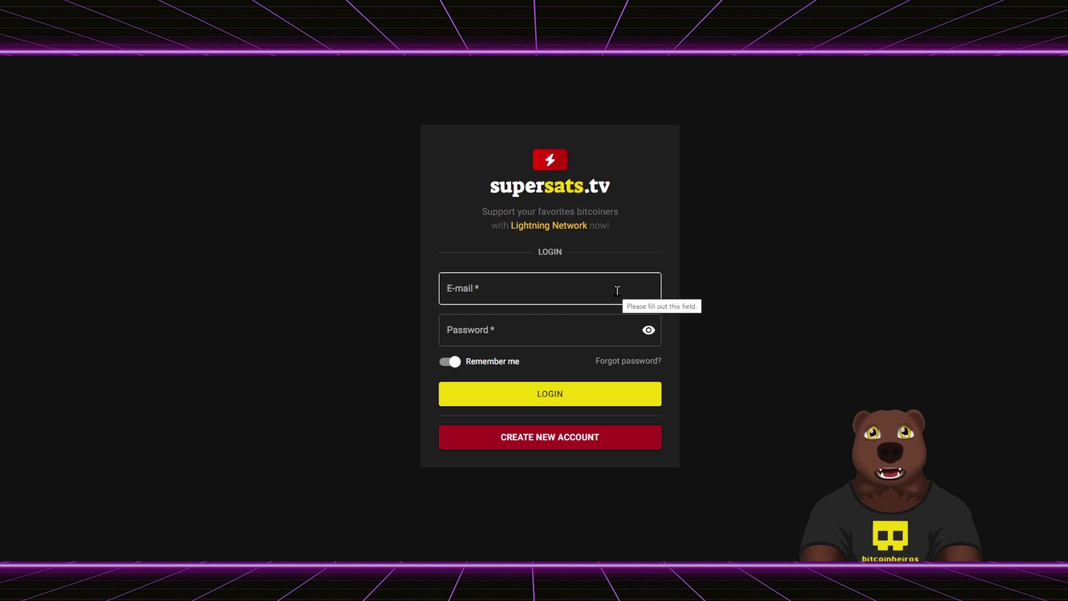
- Log in with the account e-mail and autofilled saved password, keeping Remember me on
click(565, 295)
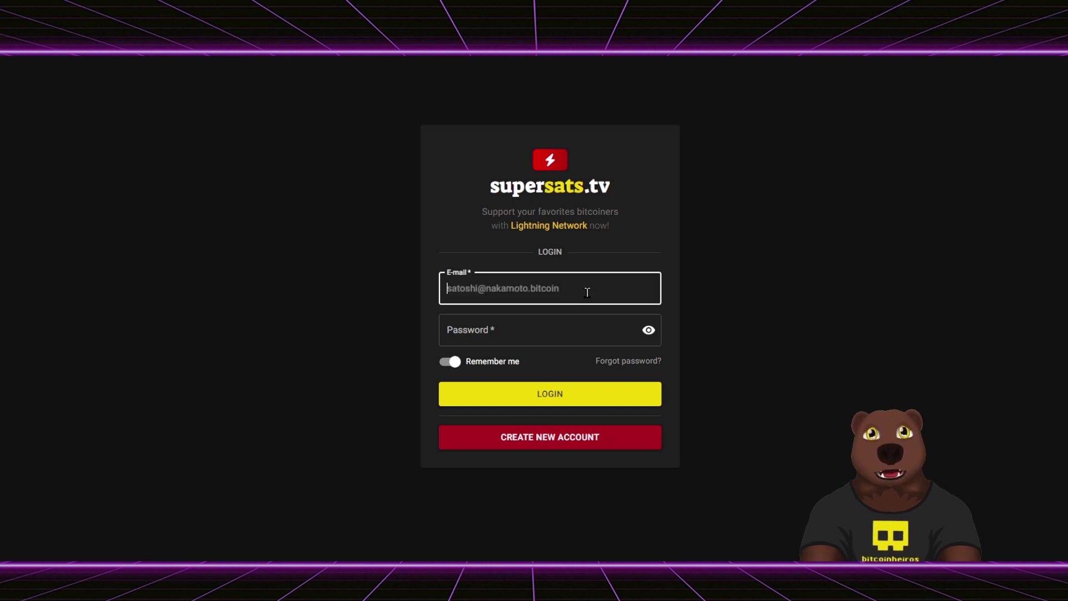
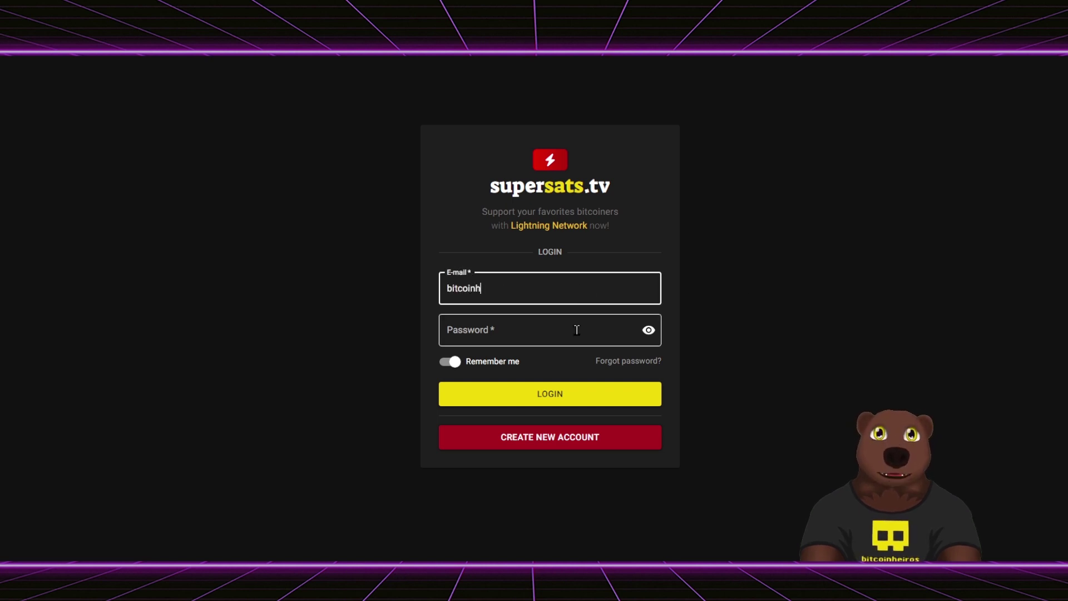
click(576, 330)
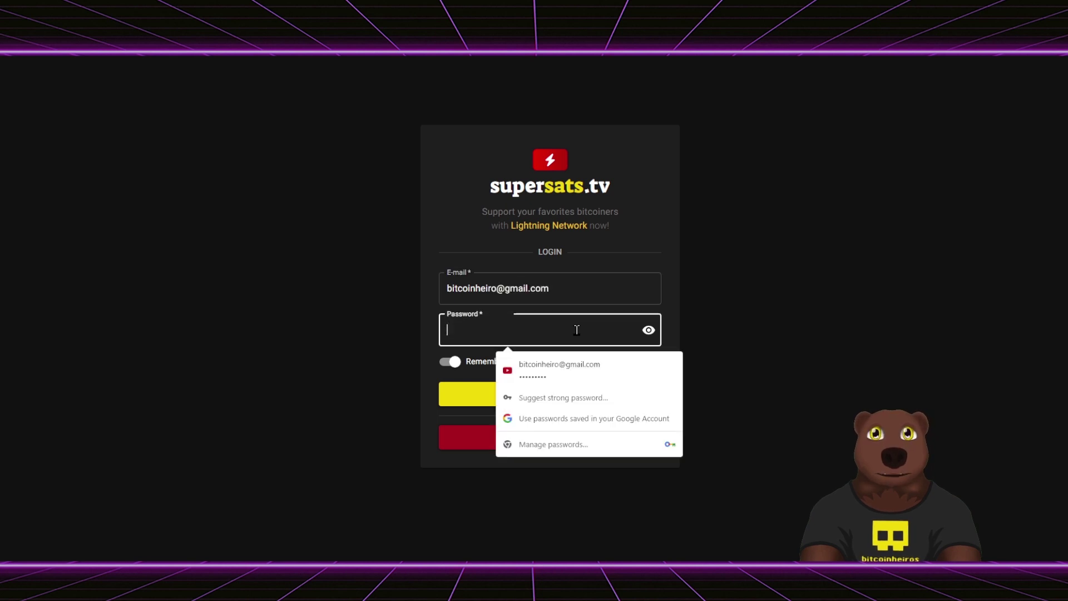
click(556, 380)
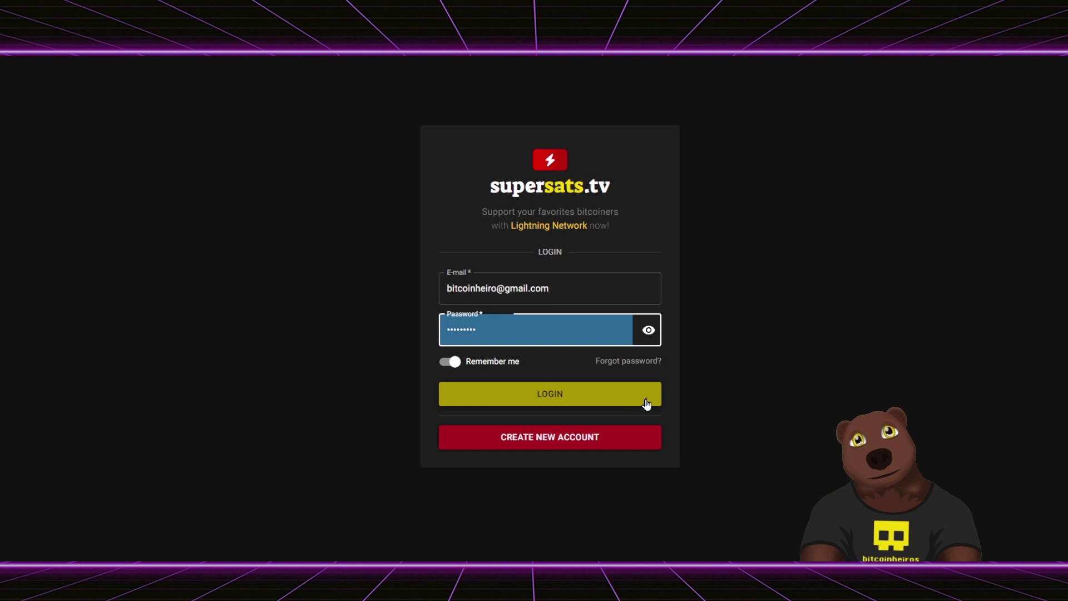
click(579, 293)
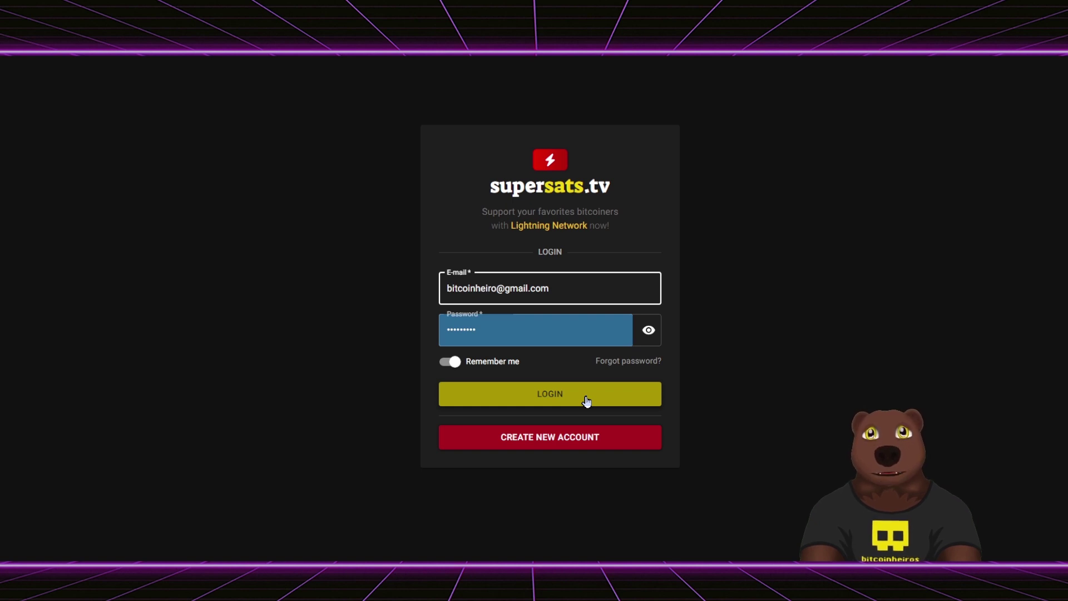
click(452, 363)
click(467, 369)
click(588, 404)
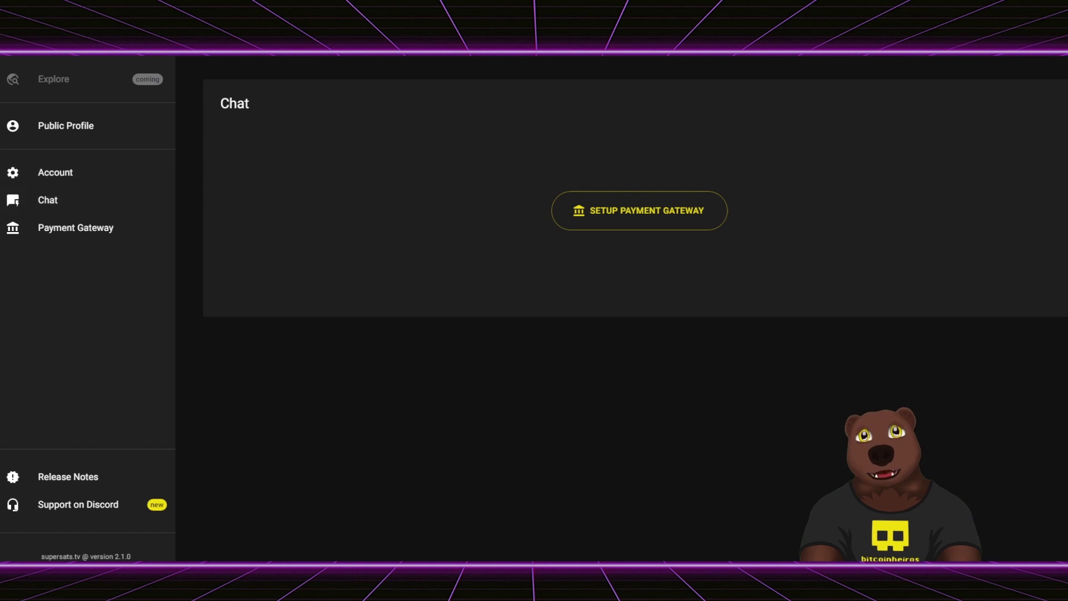
- Load supersats.tv/bitcoinheiros and start a paid chat message set to 500 sats
key(ctrl+l)
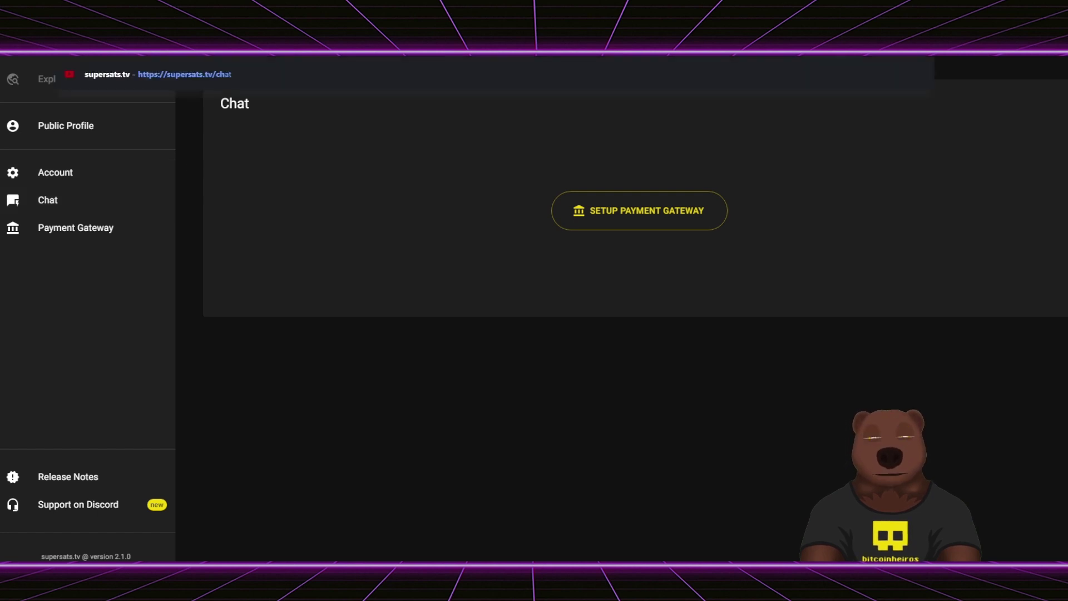
text(b)
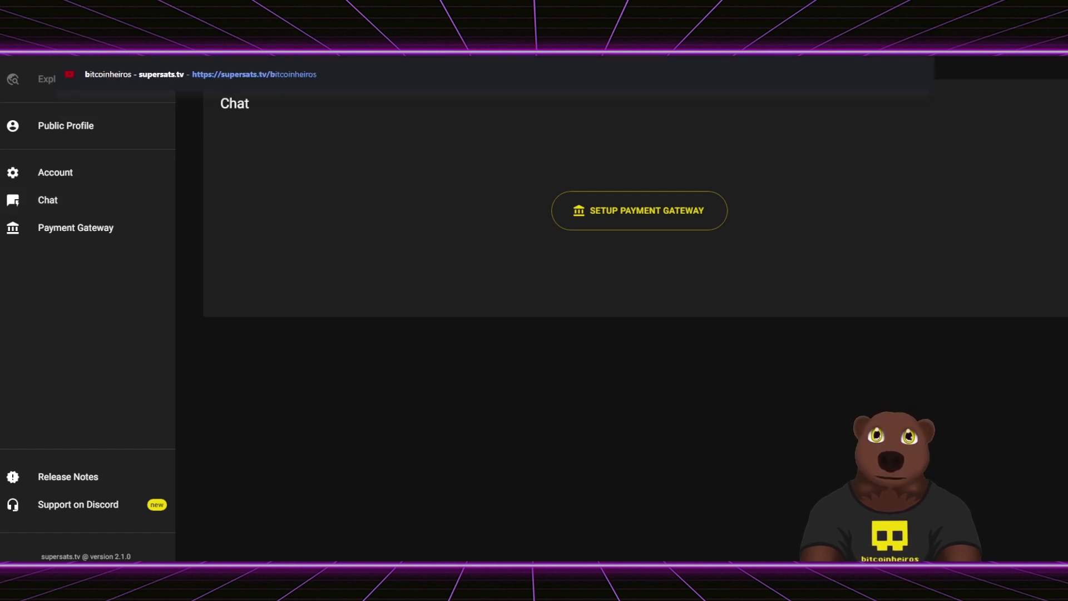
text(itcoinheiros)
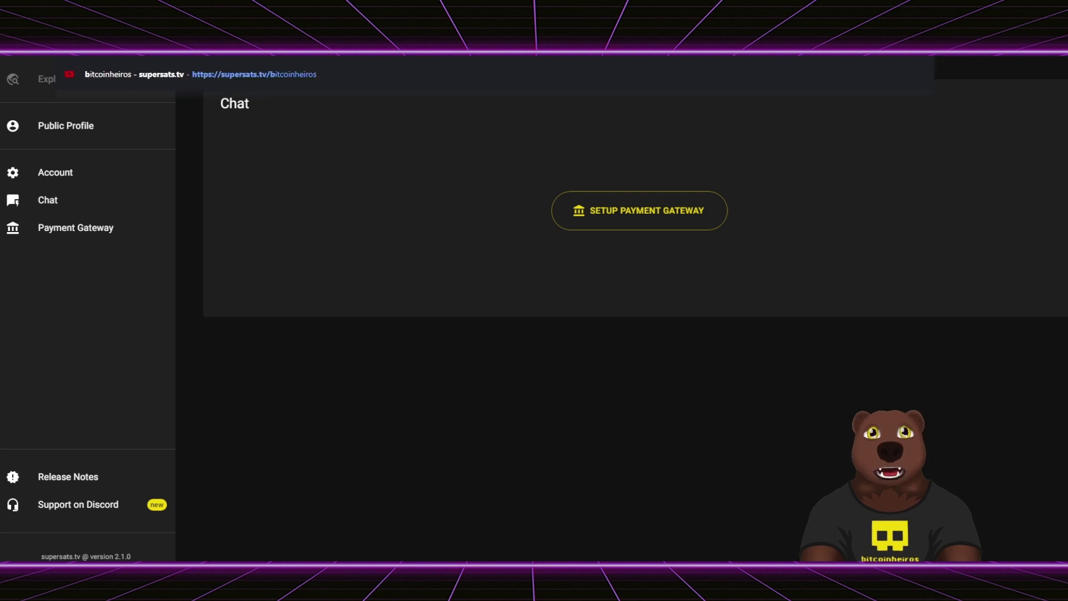
key(Return)
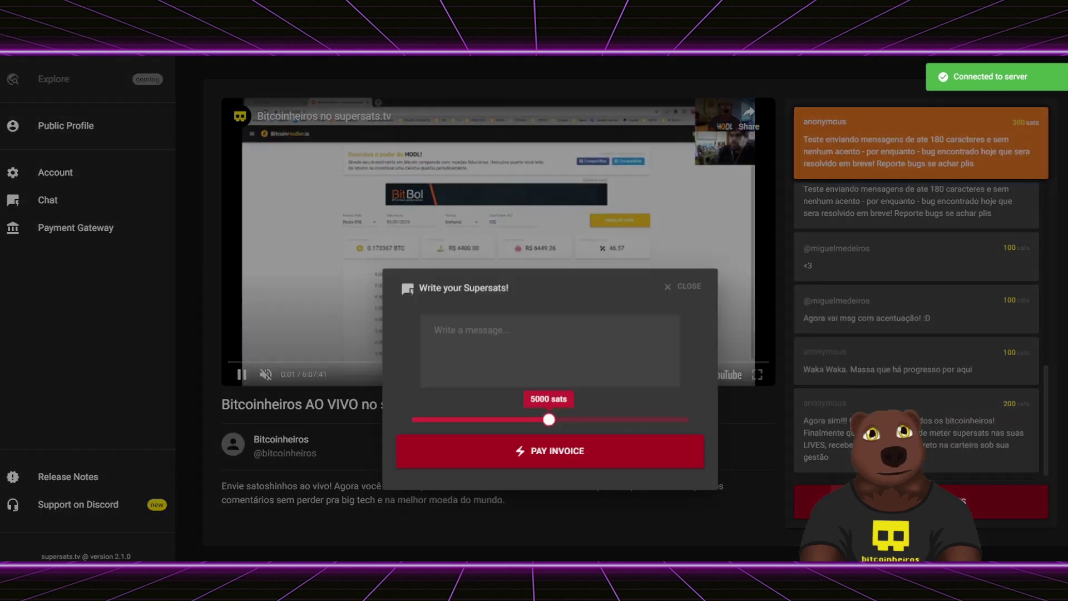
click(815, 500)
drag(546, 345, 424, 346)
click(504, 282)
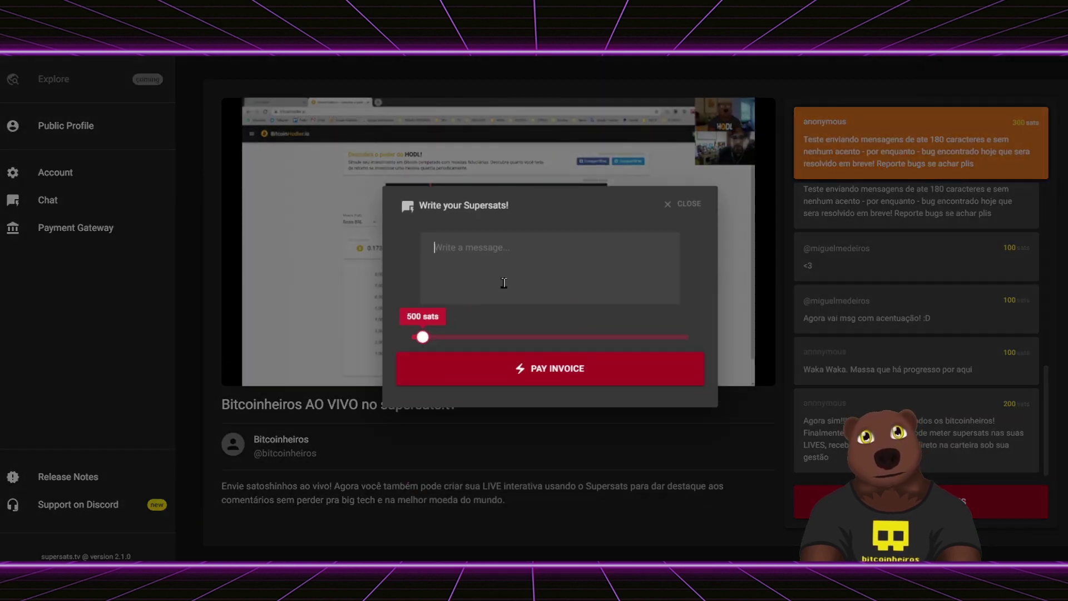
- Write 'Testando conectado com a coinha conta pessoal! Será que sai o meu nome agora??' and generate its invoice
text(Testando conectado com a co)
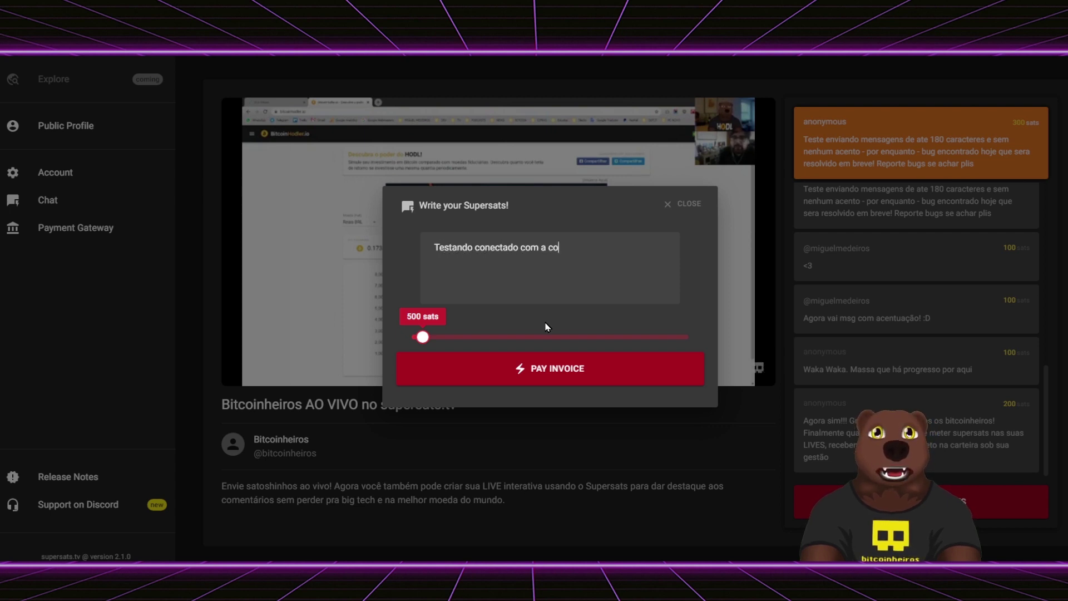
key(BackSpace)
key(BackSpace)
text(minha conta pessoal)
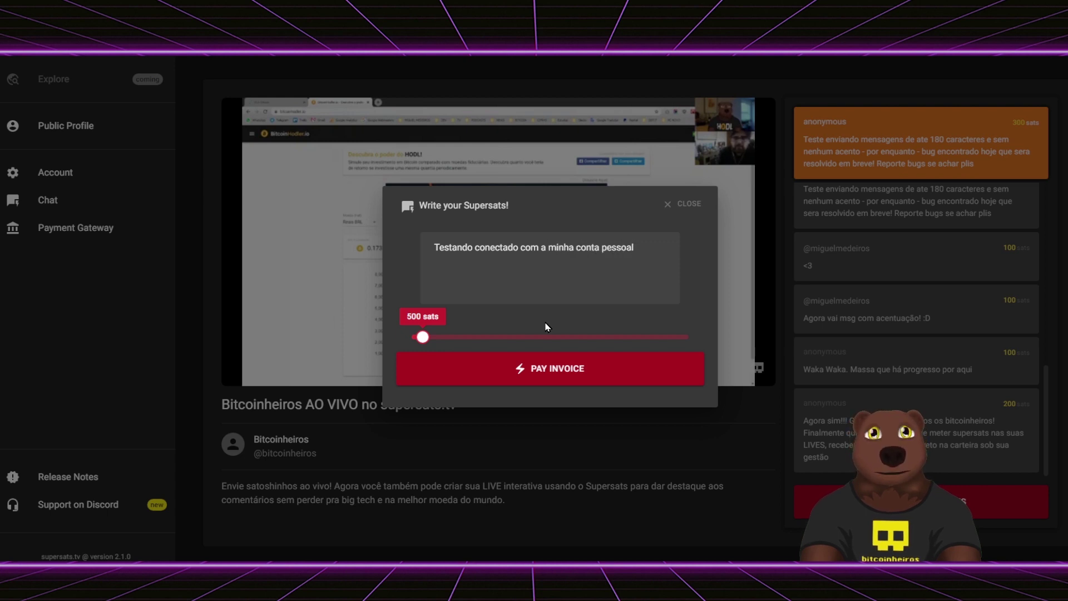
text(! Será que sai o)
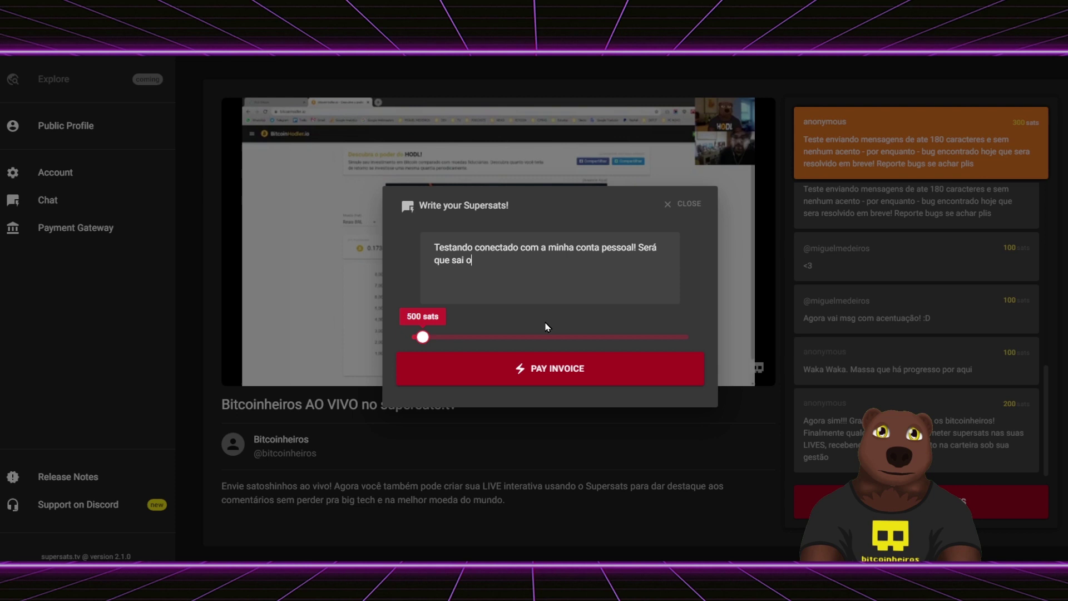
text( meu nome agora??)
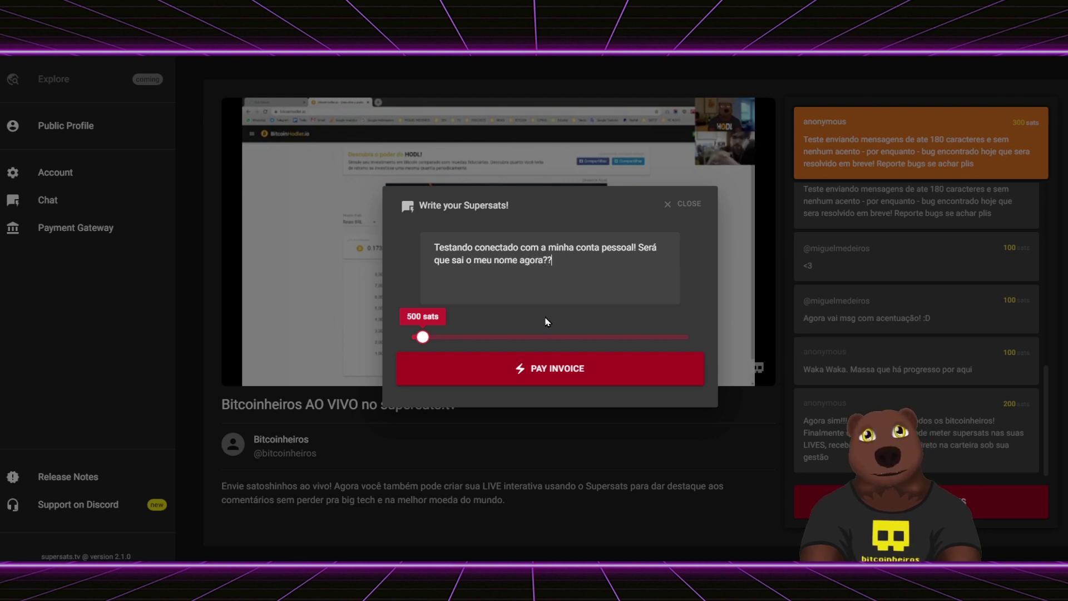
click(608, 382)
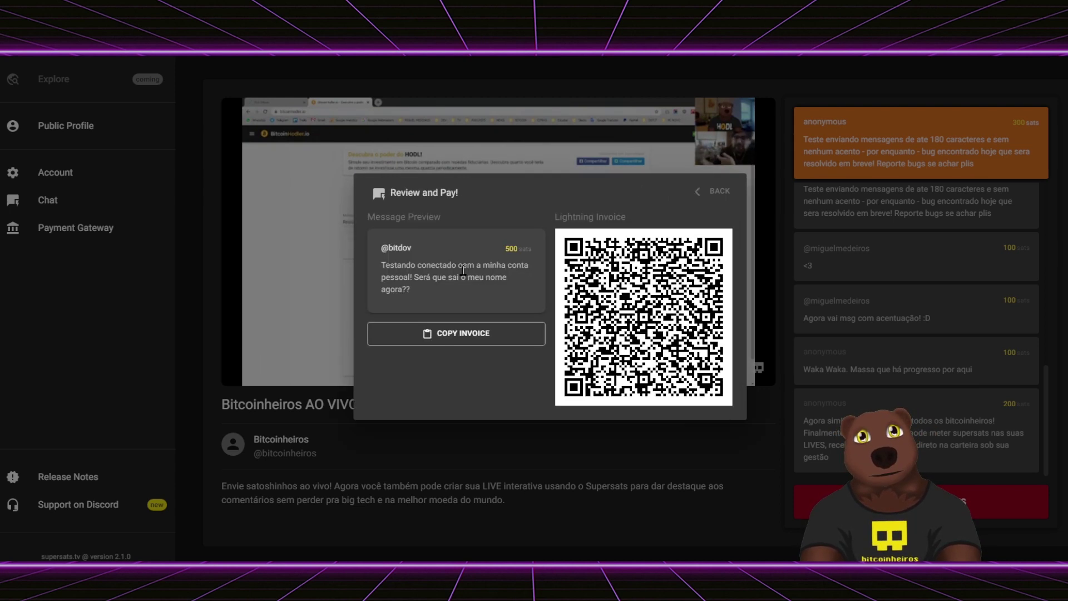
triple_click(396, 245)
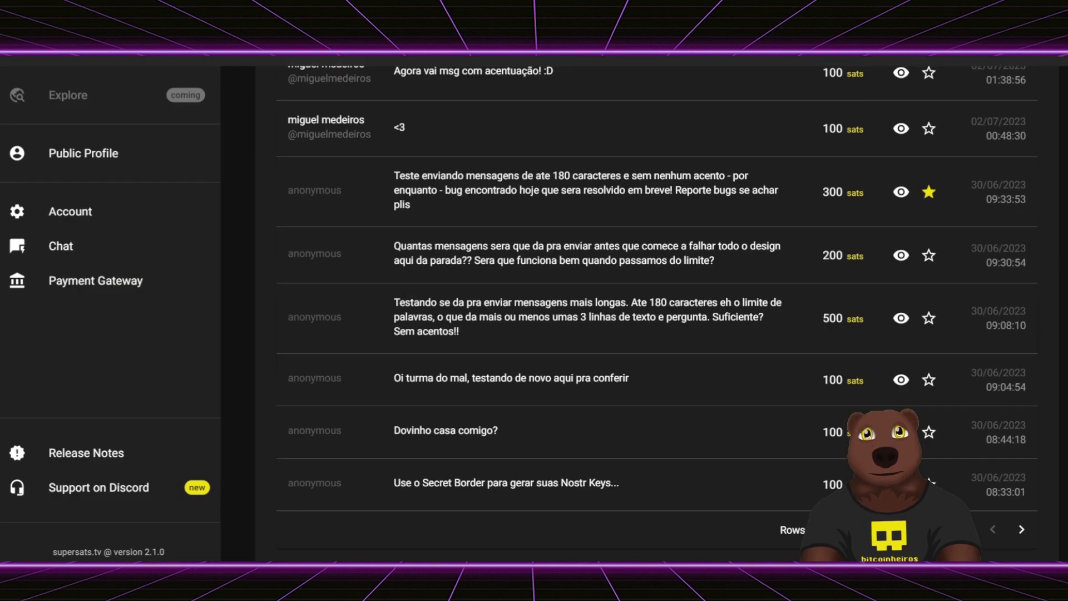
- Reload the Chat page and star the newest 500-sat message to highlight it
scroll(647, 271, up, 10)
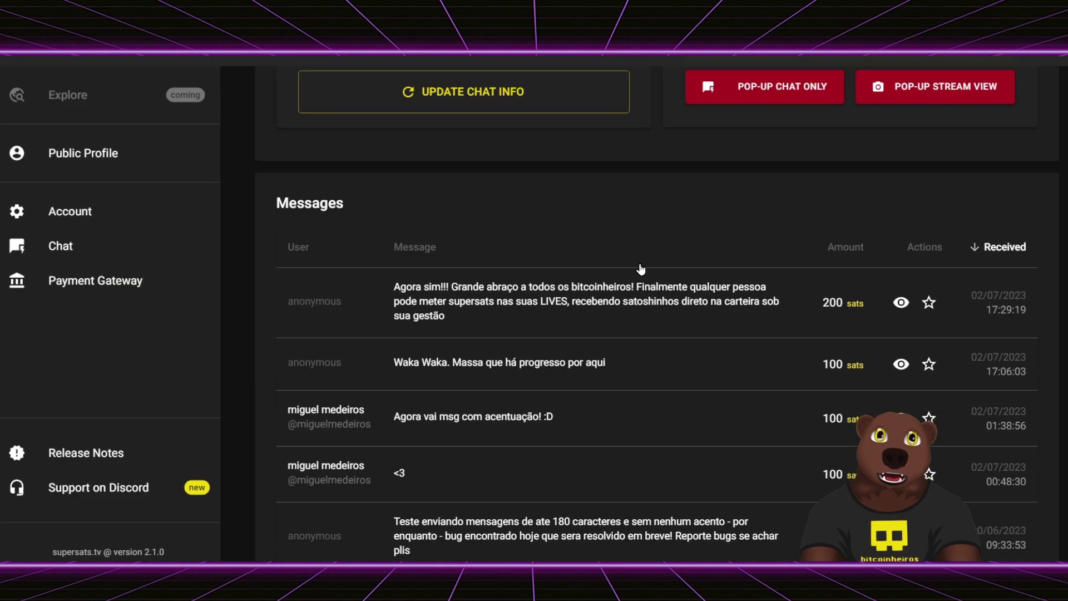
scroll(647, 271, down, 8)
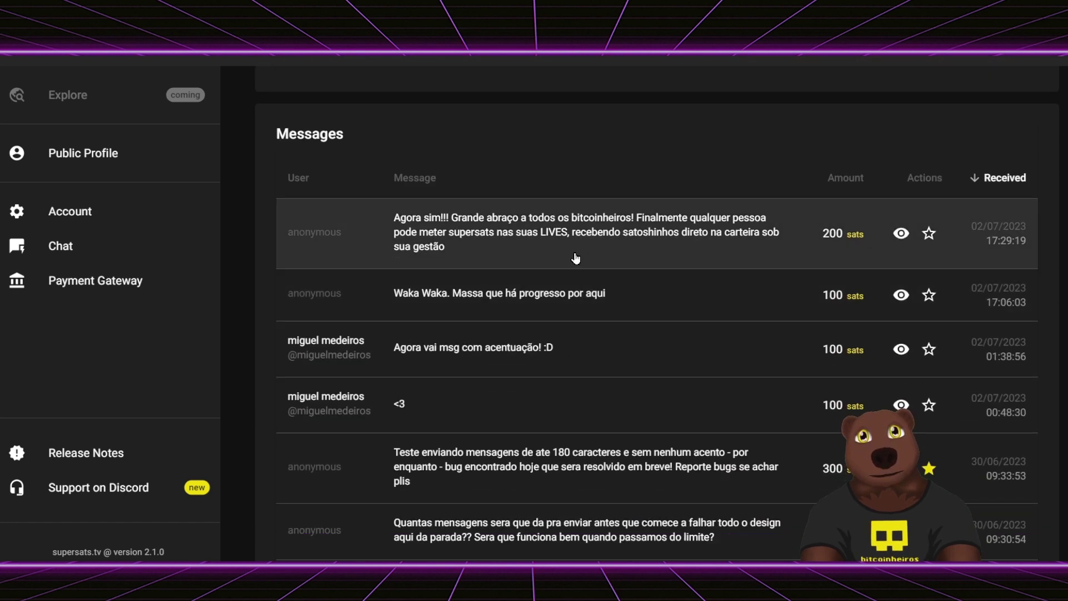
scroll(559, 266, up, 1)
scroll(554, 301, up, 6)
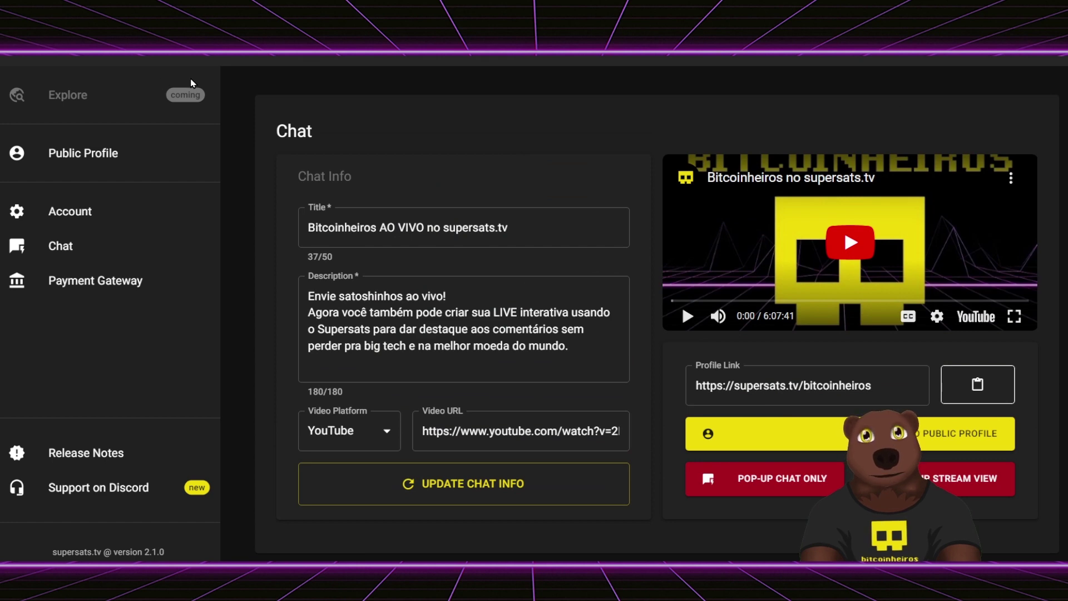
key(F5)
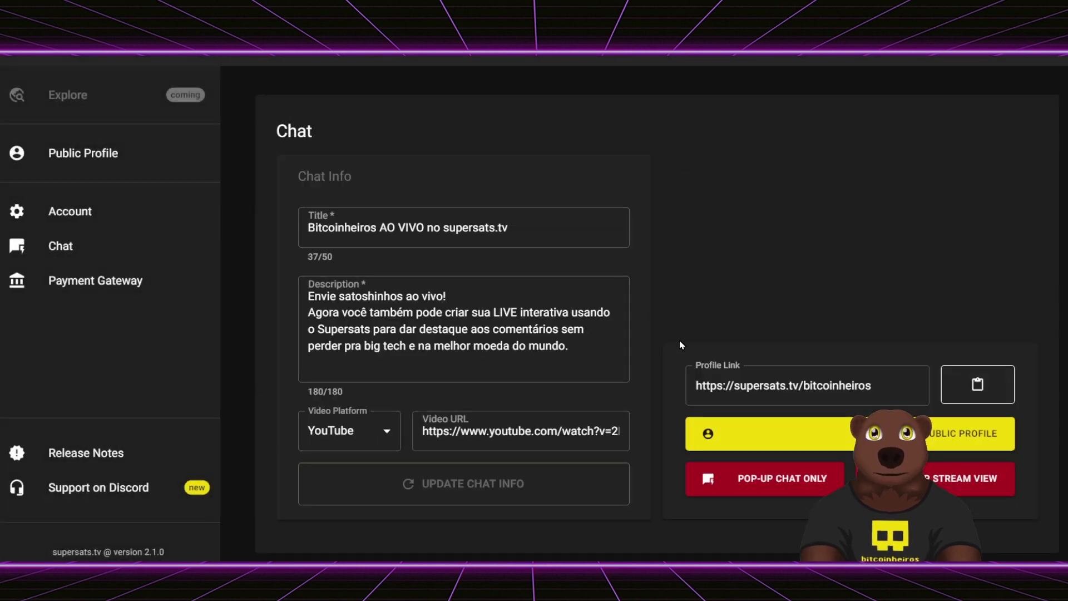
scroll(679, 344, down, 6)
scroll(690, 347, down, 1)
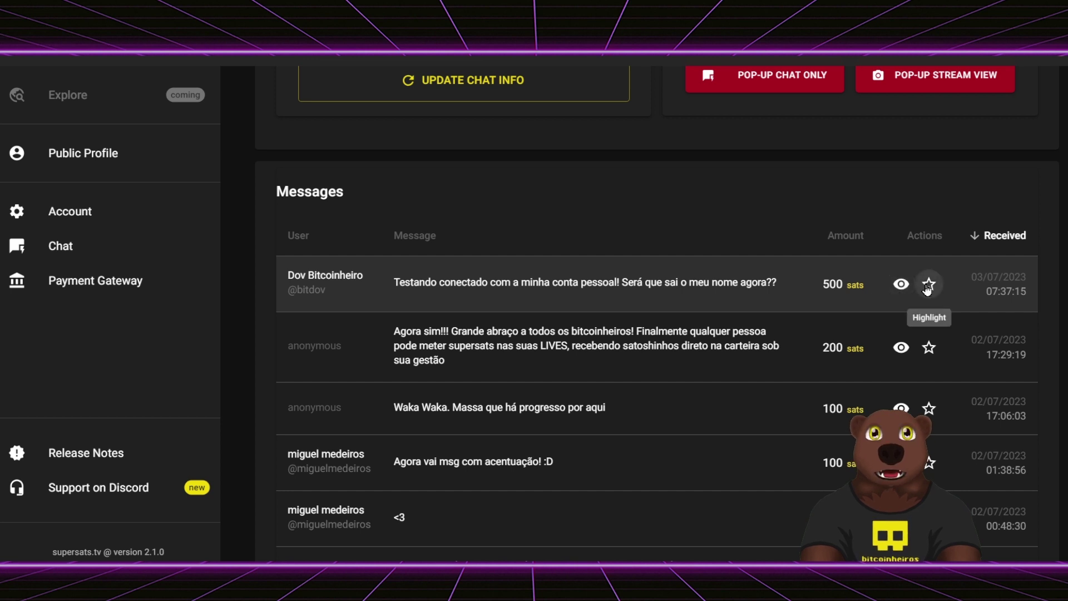
click(927, 286)
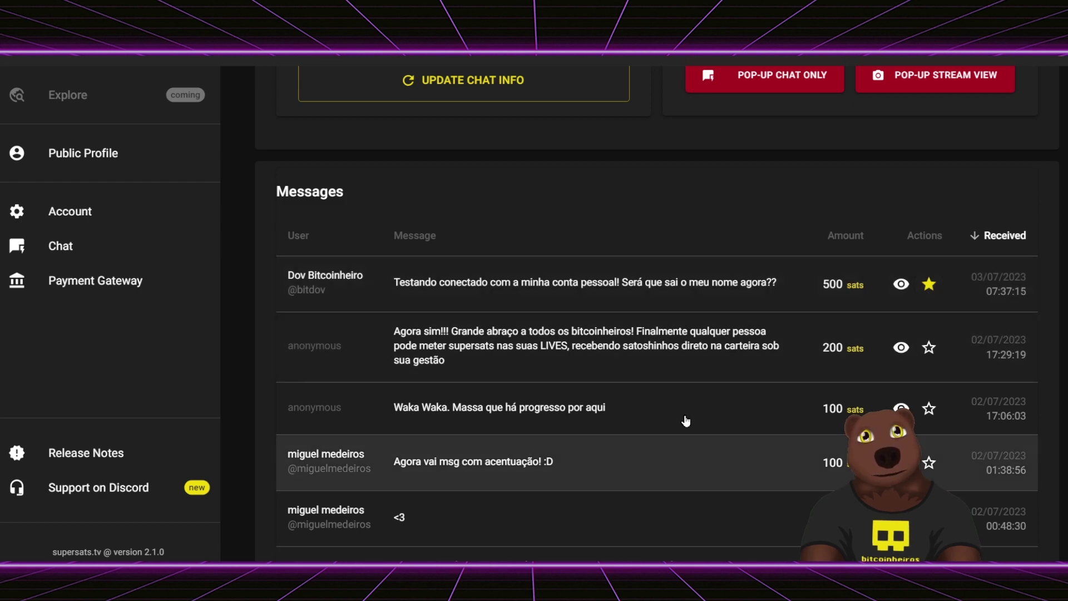
- Review the Chat page after highlighting, then bring OBS Studio to the front
scroll(723, 389, up, 7)
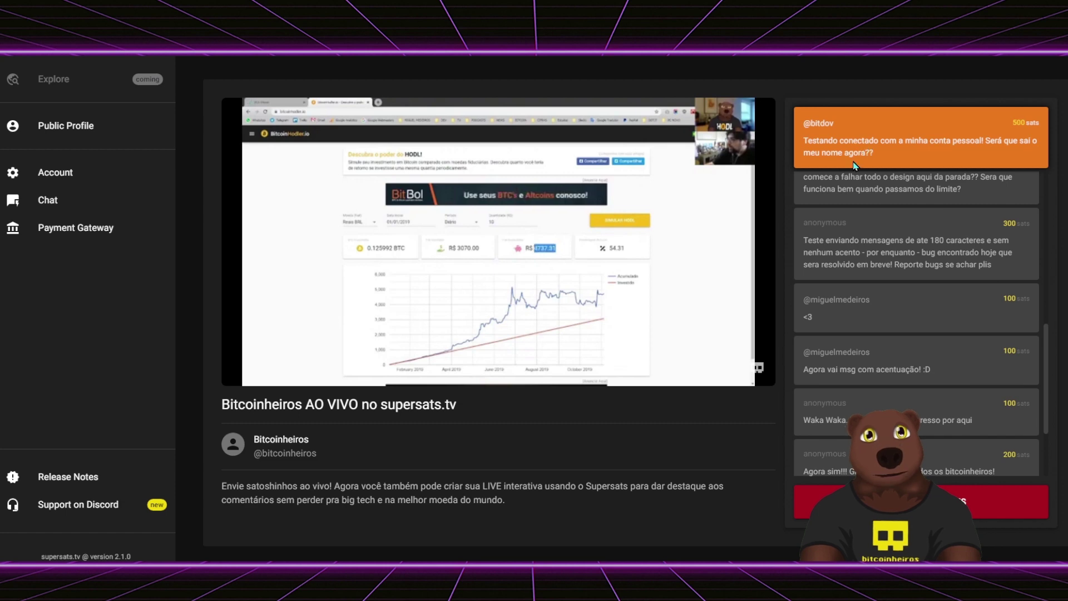
scroll(806, 178, up, 5)
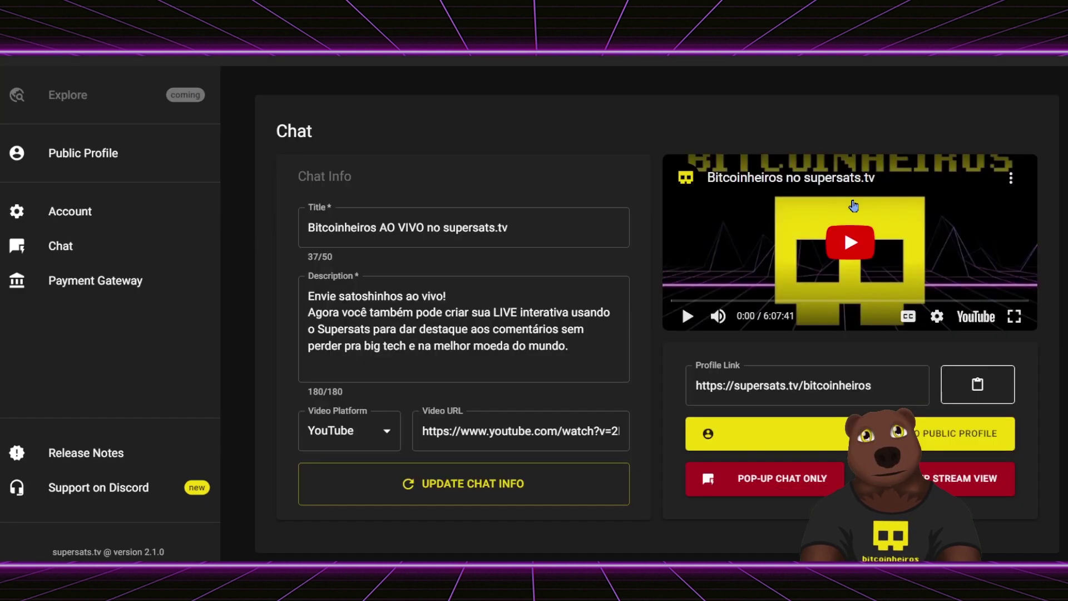
scroll(882, 362, down, 6)
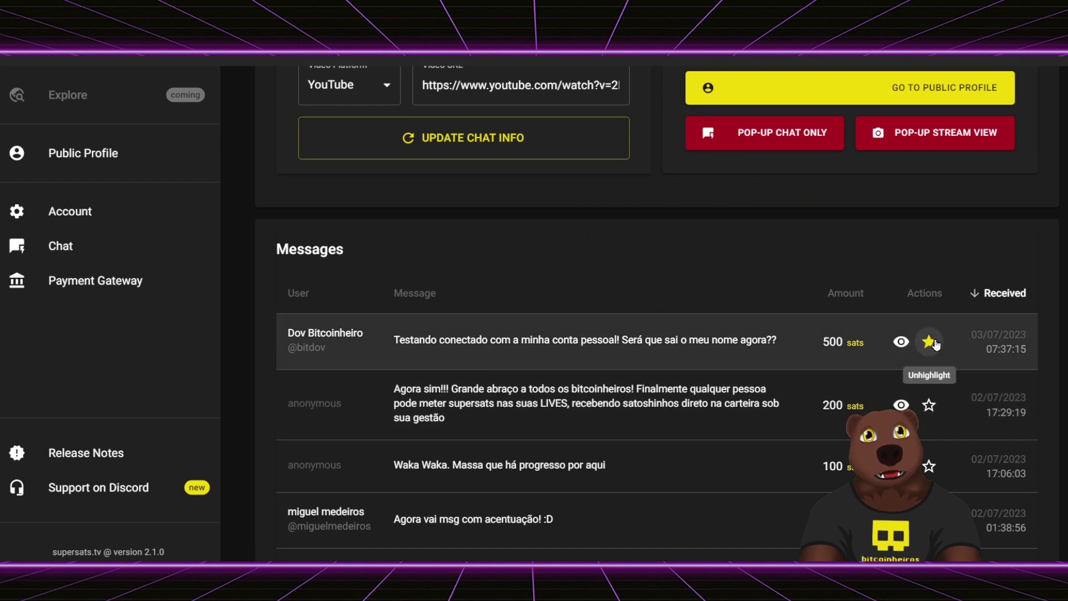
scroll(894, 272, down, 2)
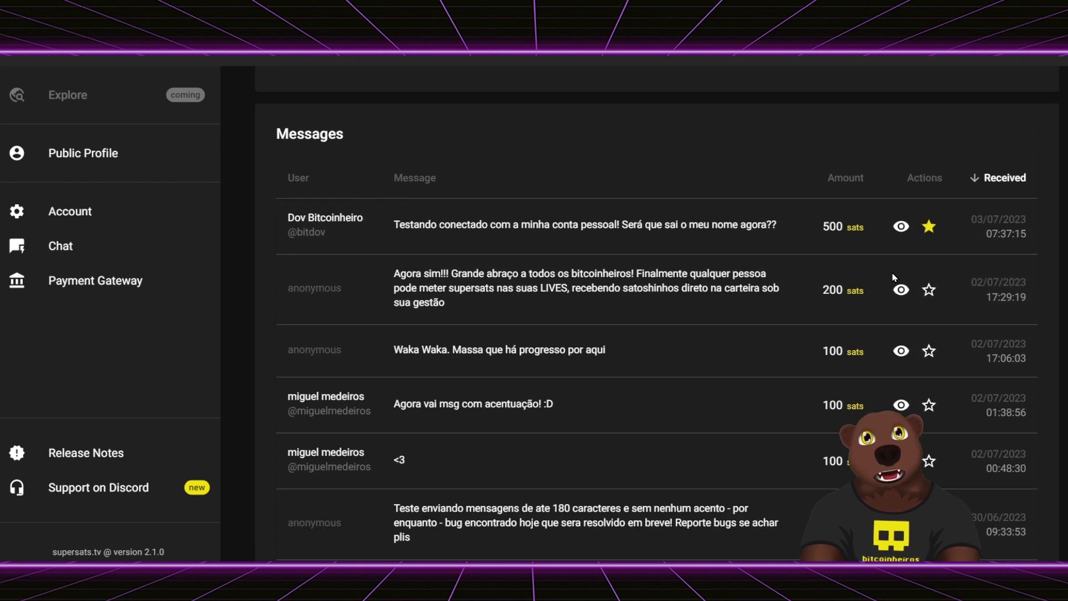
scroll(895, 278, down, 2)
scroll(893, 267, up, 4)
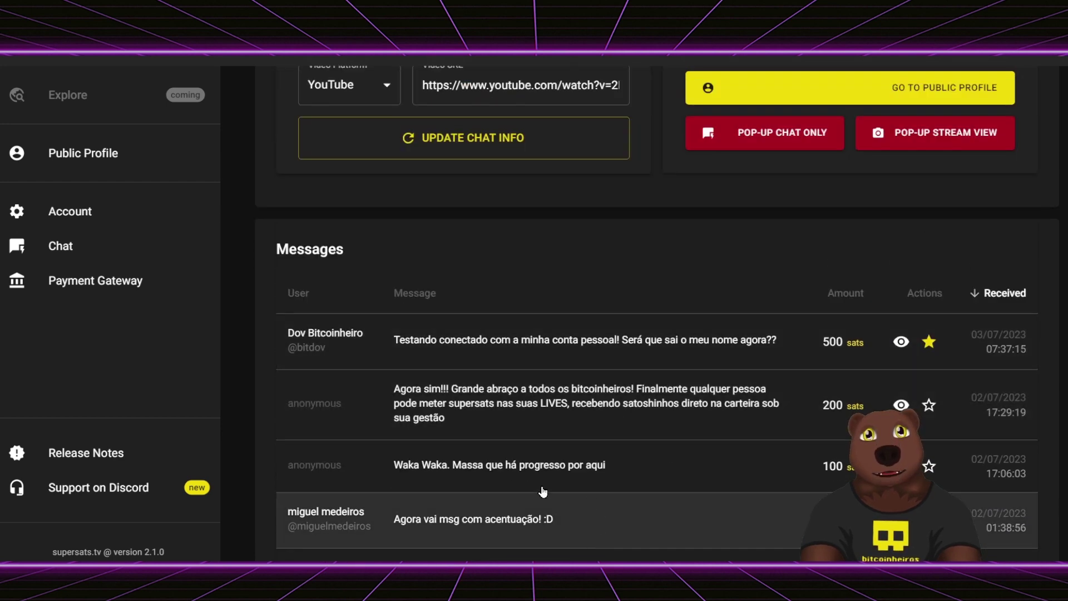
scroll(656, 369, up, 6)
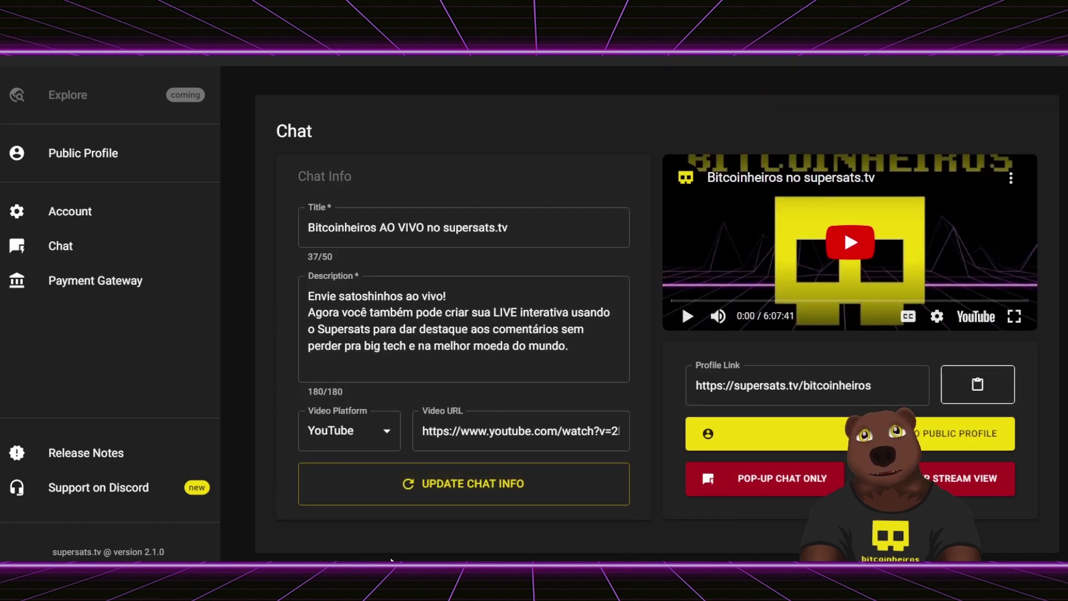
mouse_move(463, 573)
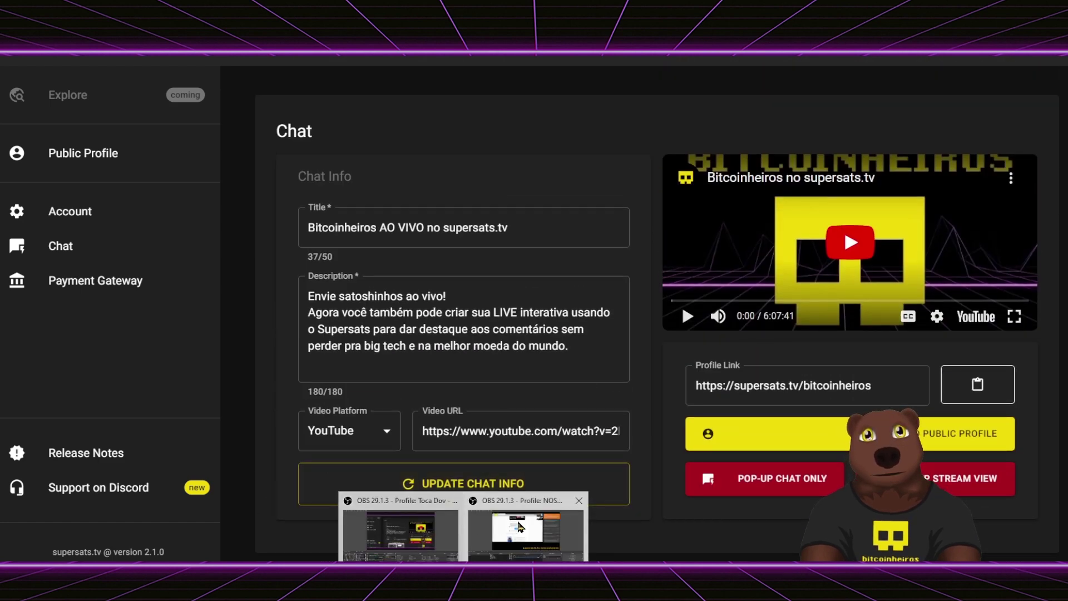
click(421, 533)
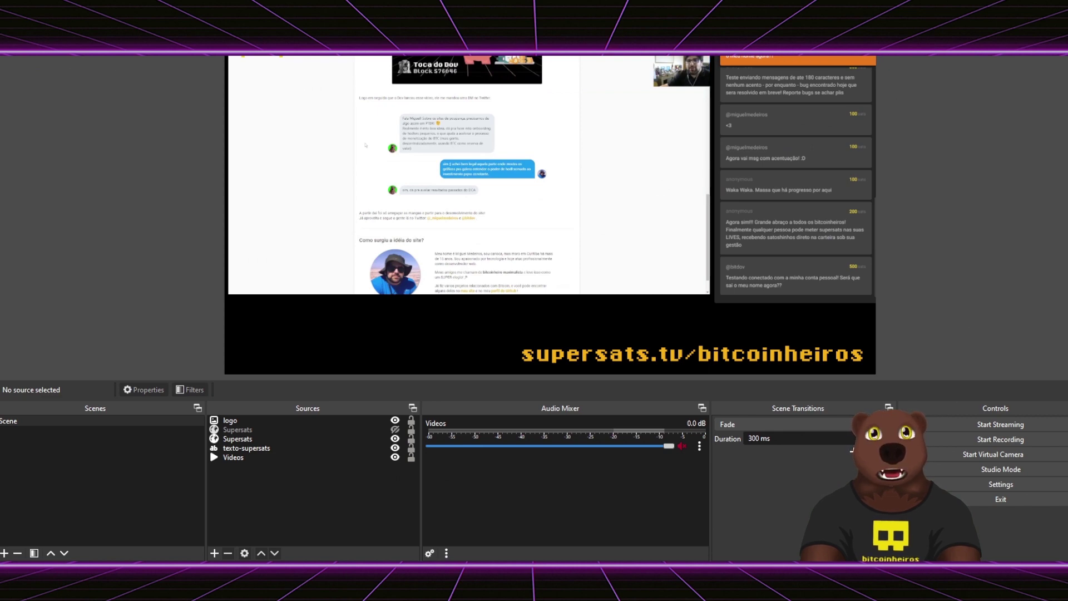
- Toggle the Supersats highlighted-message box on and off in the OBS scene, then minimize OBS
key(super+Down)
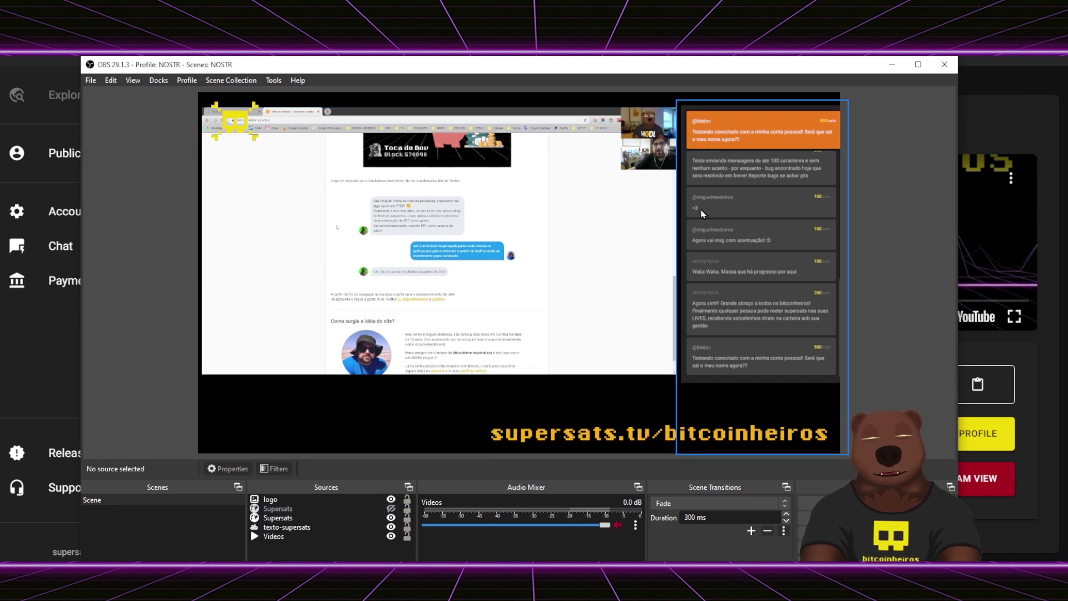
click(714, 171)
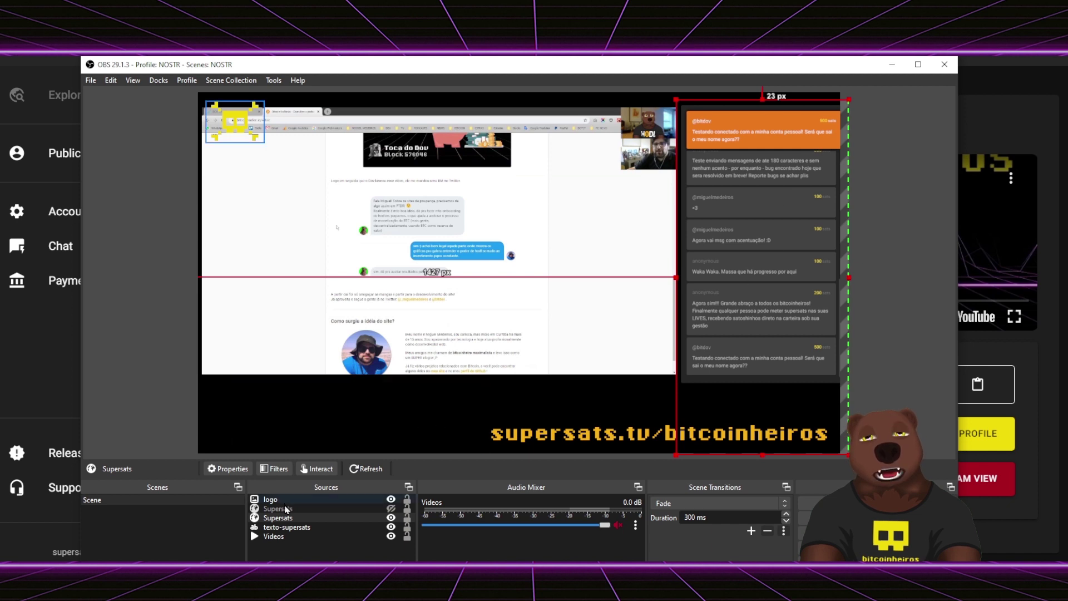
click(391, 508)
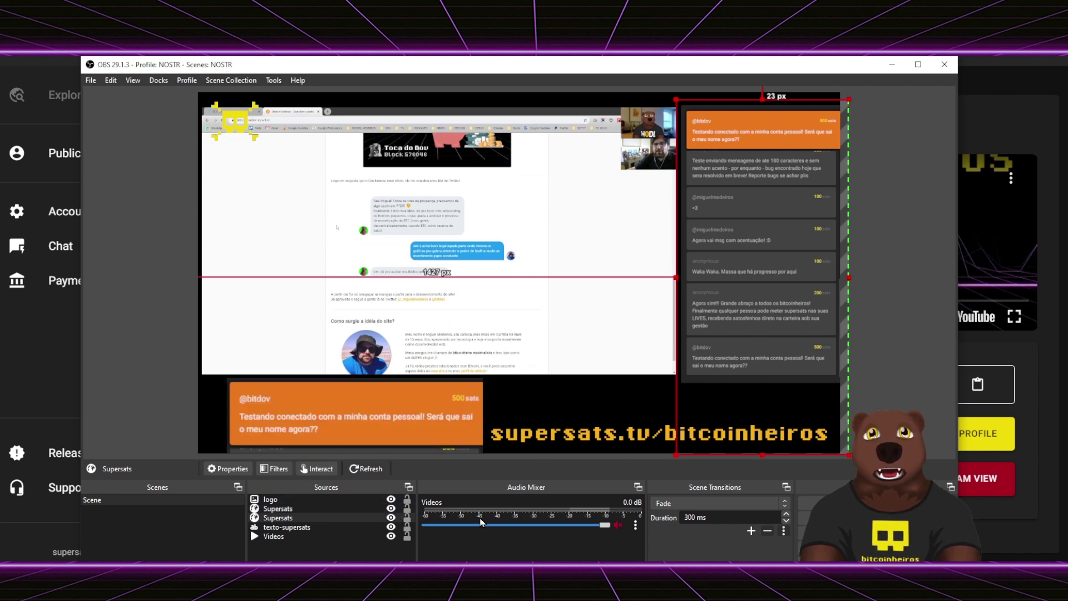
click(391, 511)
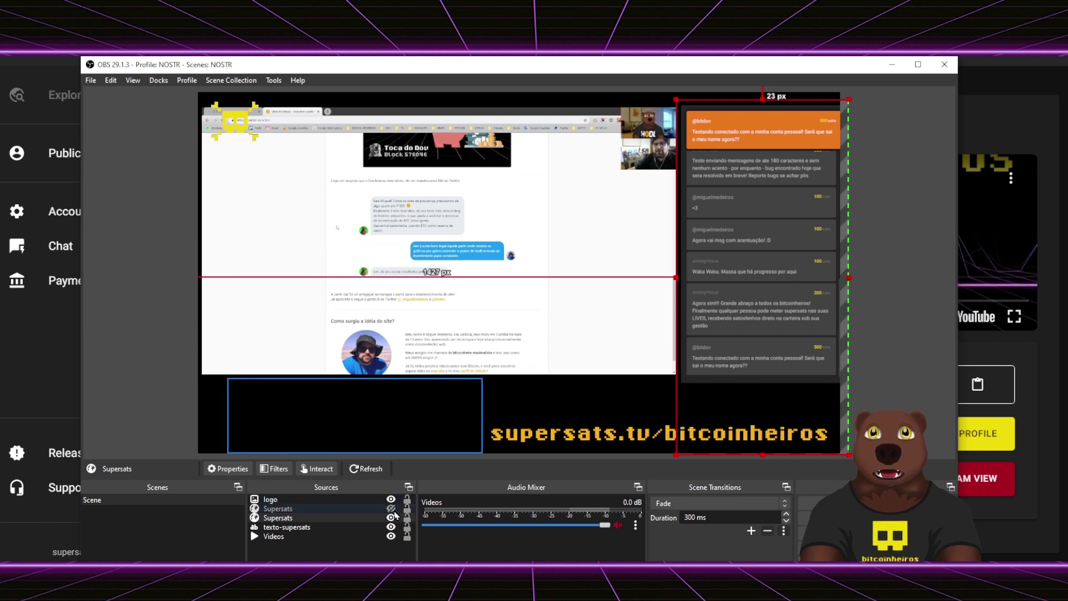
click(394, 511)
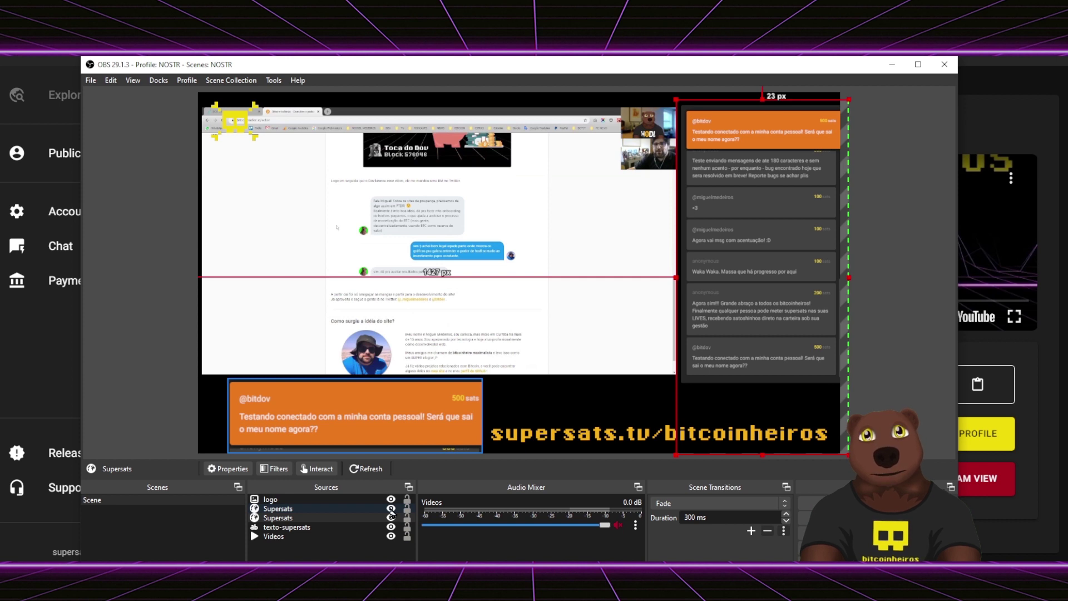
click(390, 508)
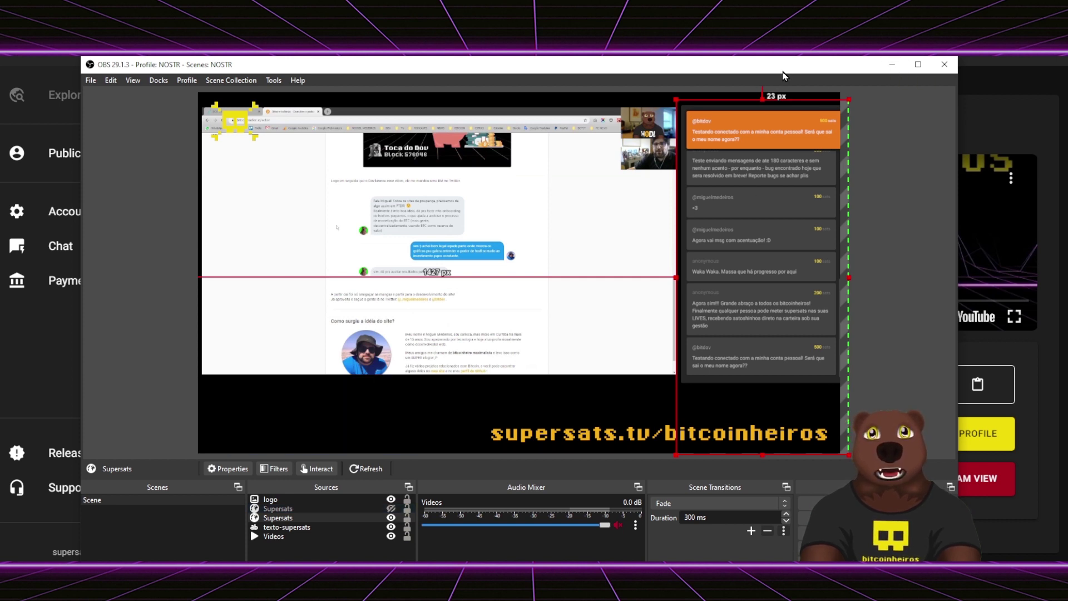
drag(783, 75, 773, 72)
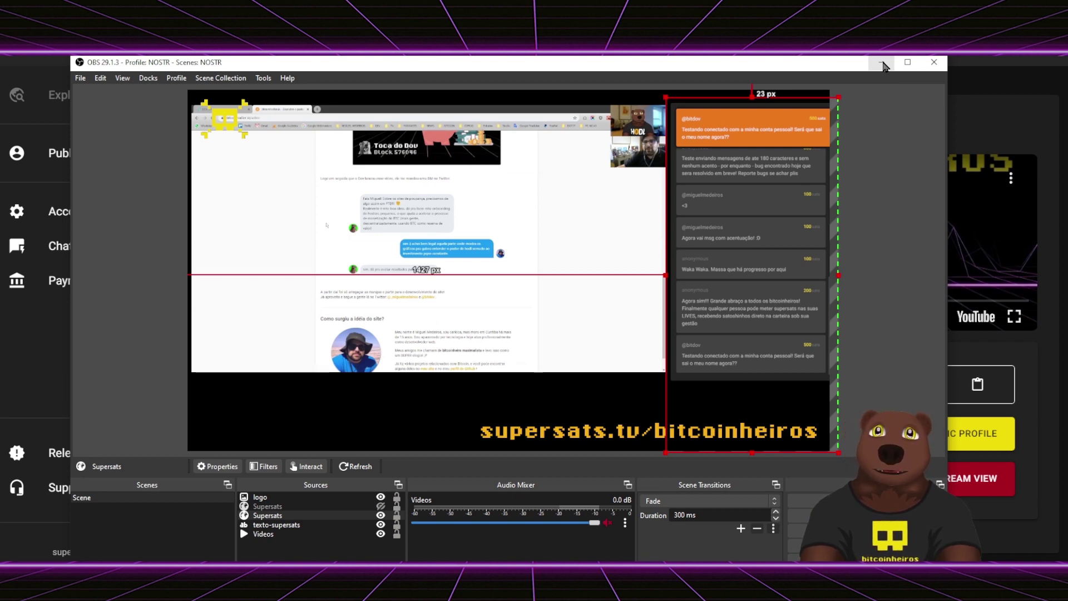
click(882, 65)
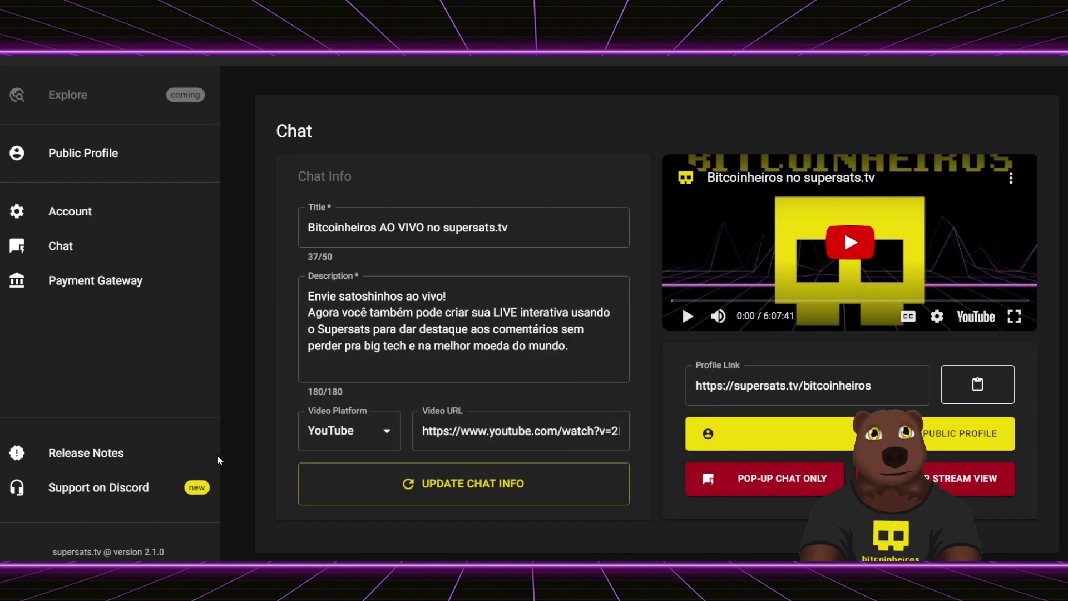
- Back on the stream view, skip the video to 4:29:58, then open Account settings
key(alt+Tab)
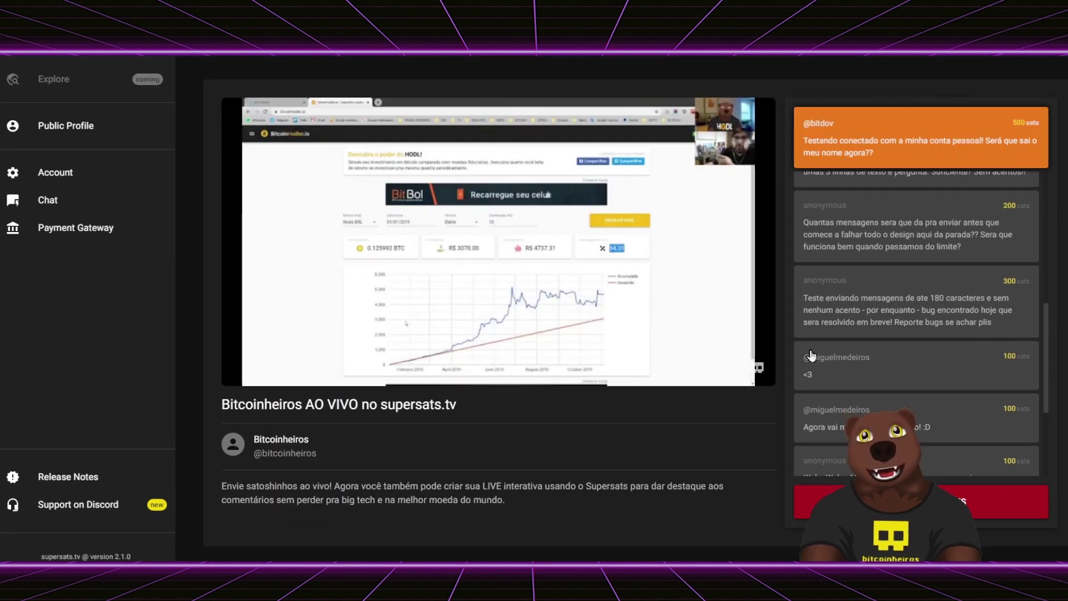
scroll(810, 327, up, 5)
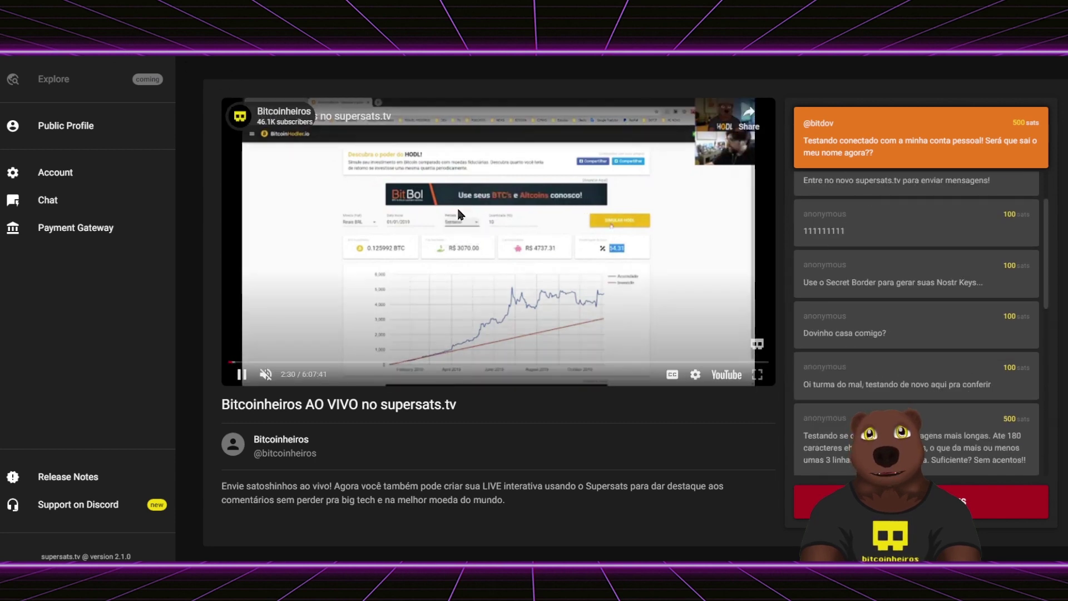
click(692, 372)
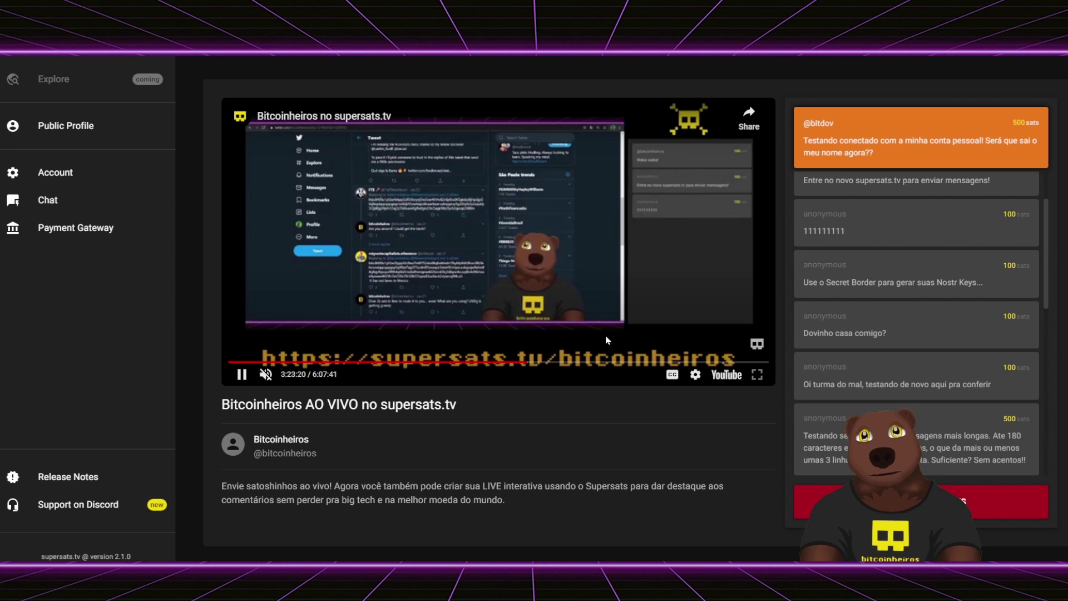
click(623, 361)
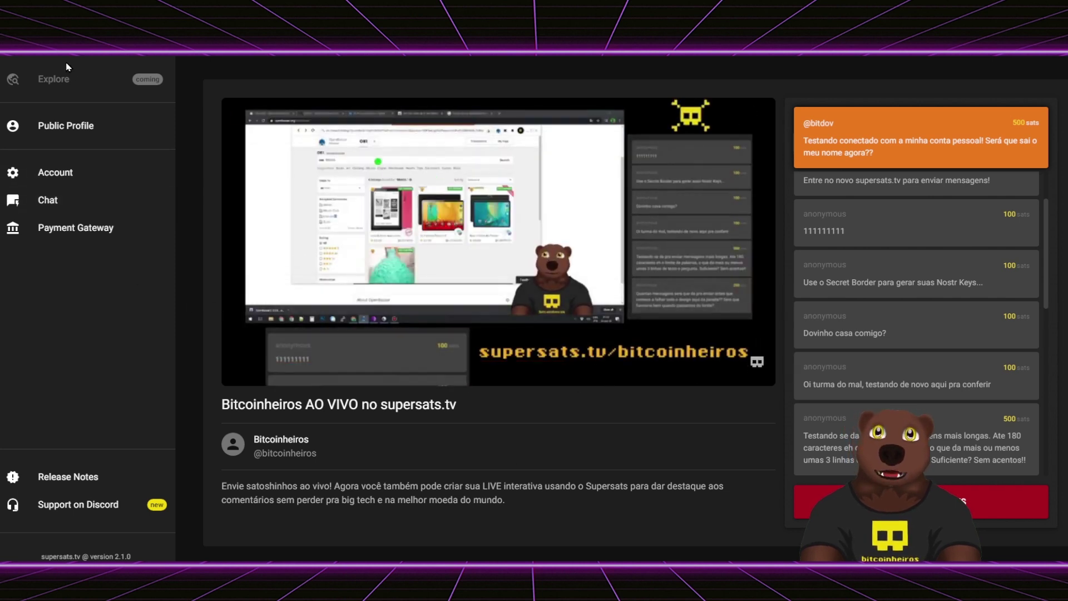
click(108, 184)
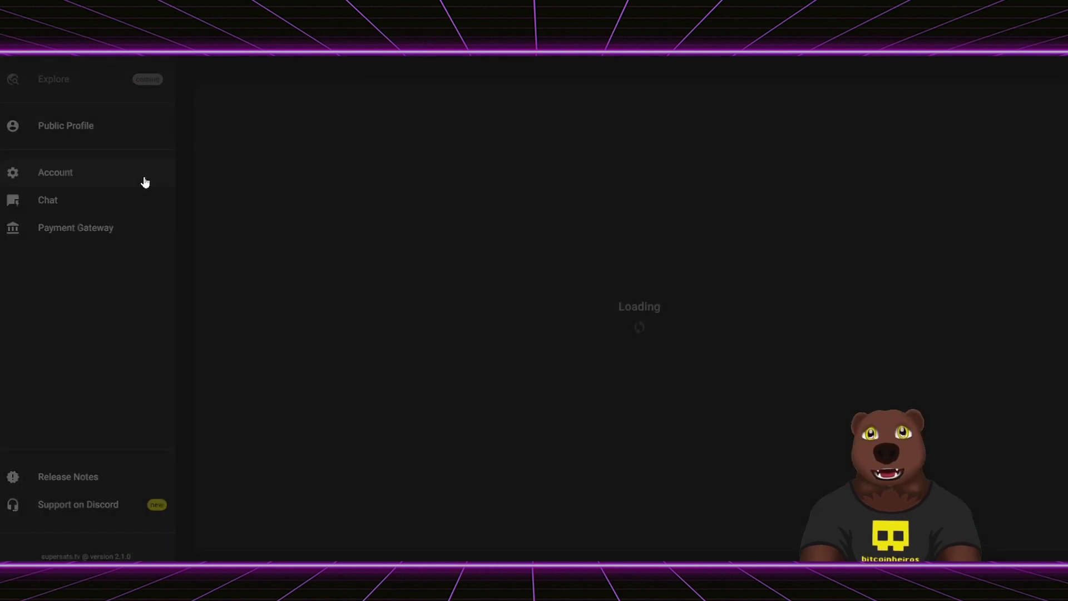
- Visit the public profile page and return to Account Settings to check the Name and Handle fields
click(351, 201)
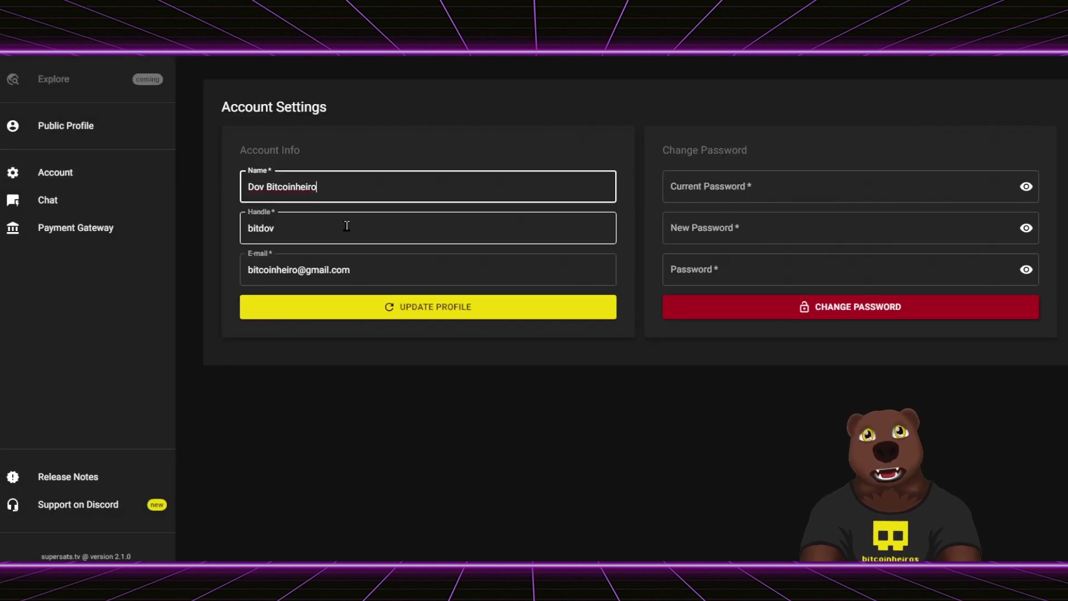
click(99, 129)
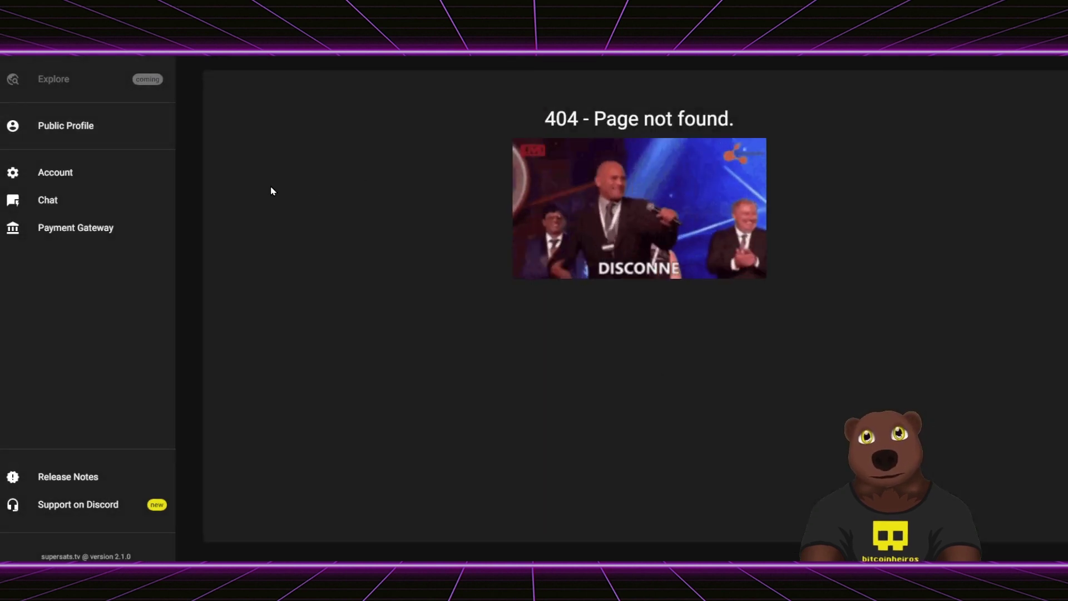
click(83, 173)
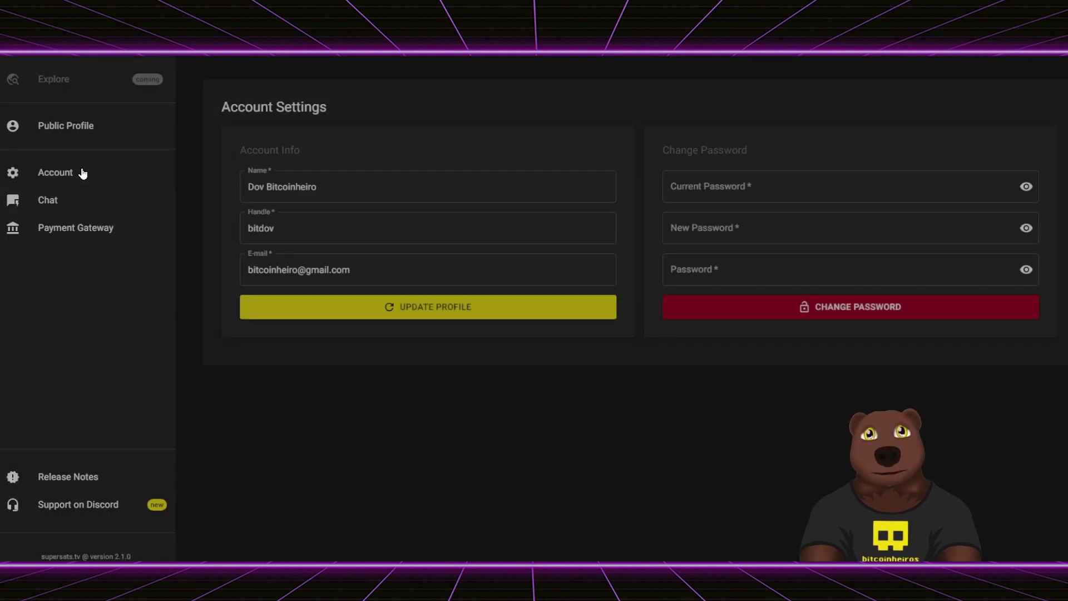
click(342, 189)
click(341, 226)
click(326, 191)
click(321, 235)
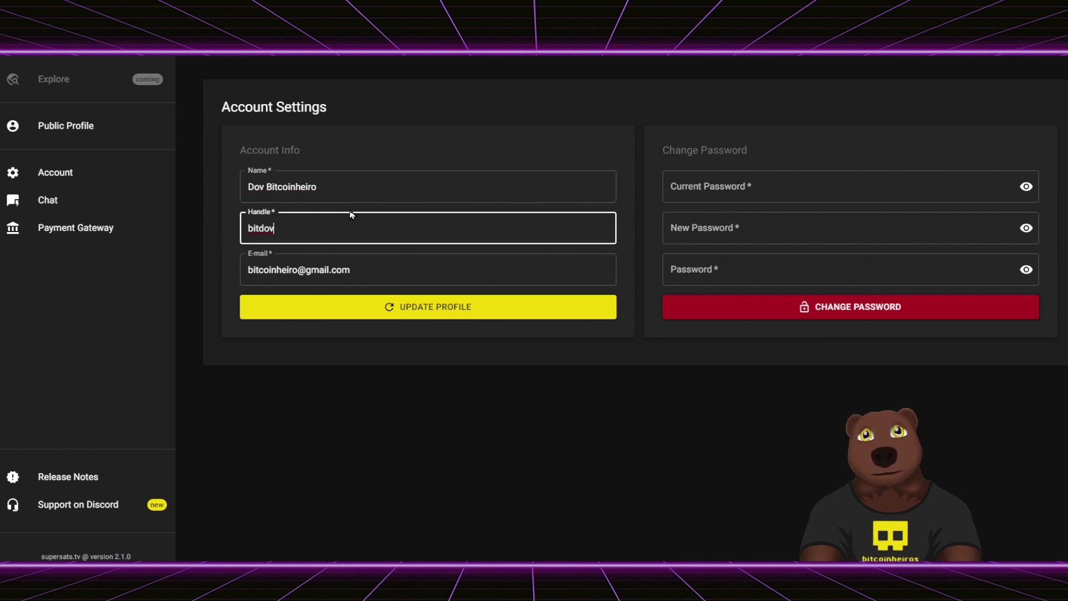
- Review the display name and handle text, then open Chat and begin payment gateway setup
triple_click(353, 184)
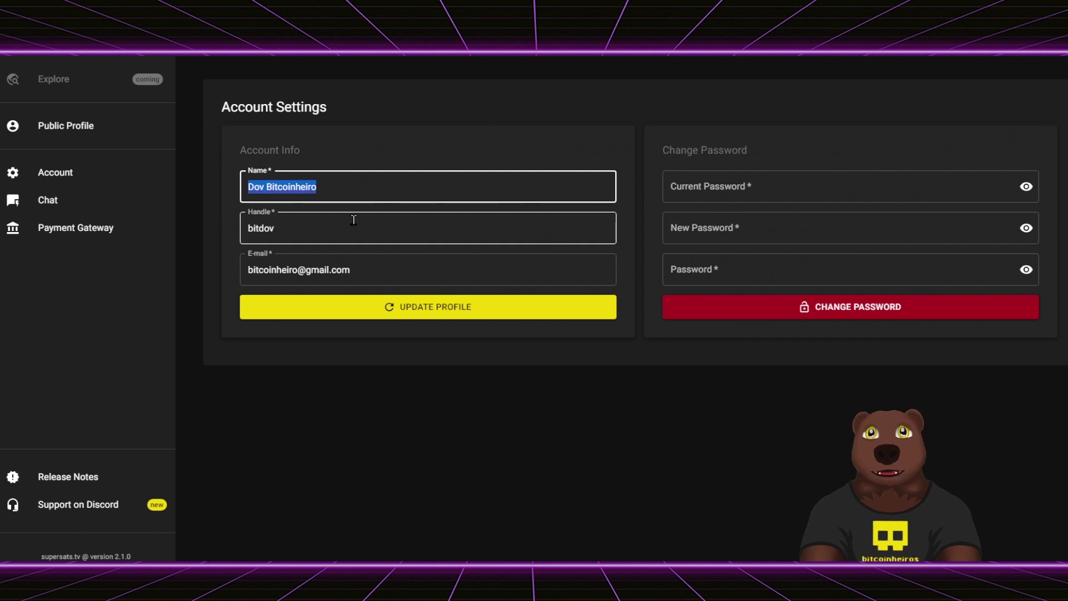
click(352, 186)
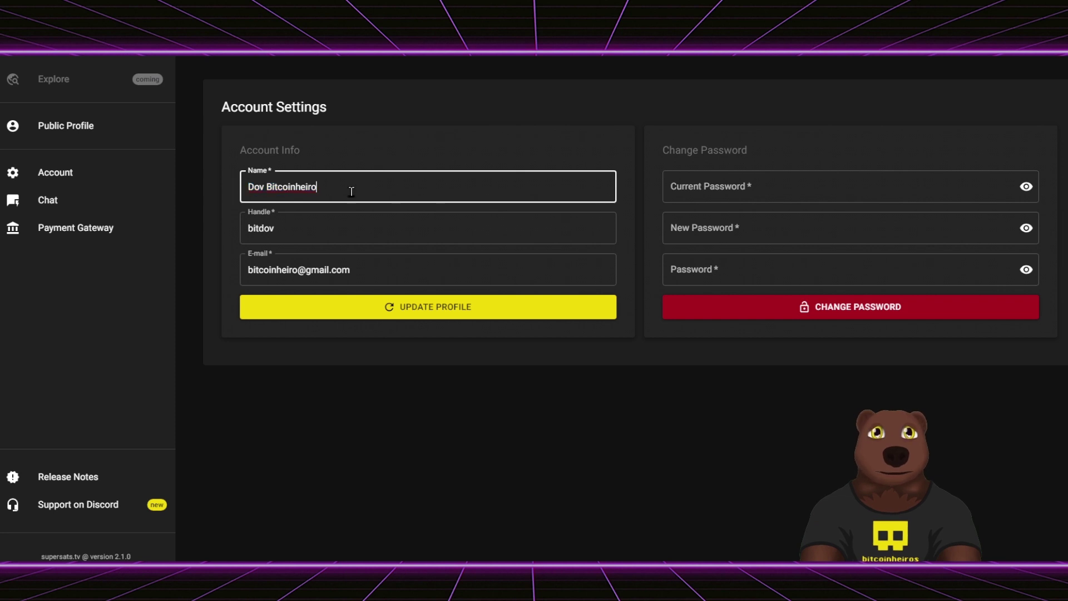
click(340, 233)
double_click(335, 233)
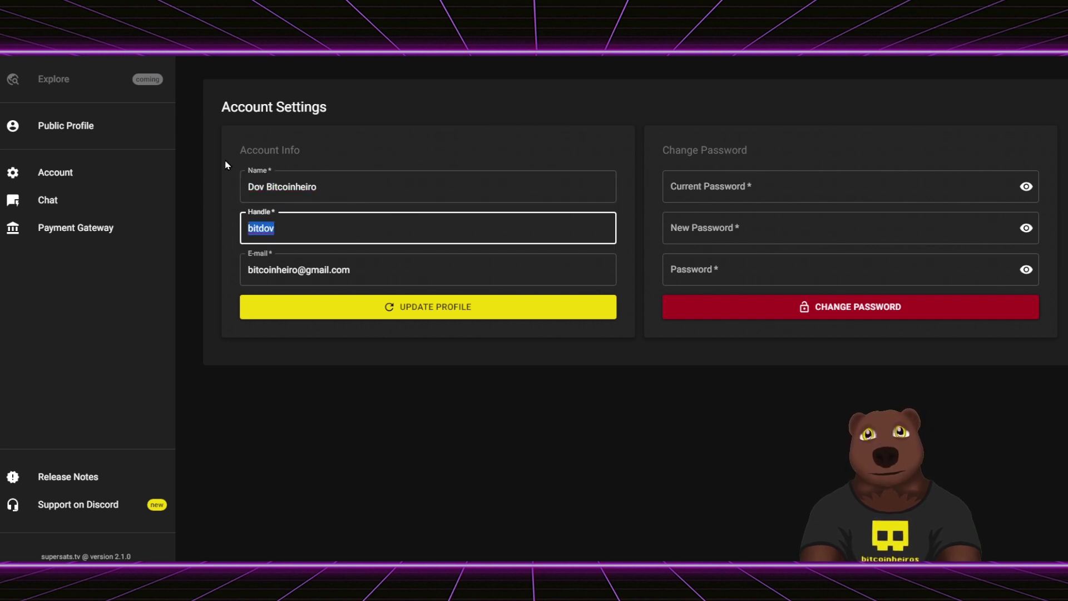
click(332, 239)
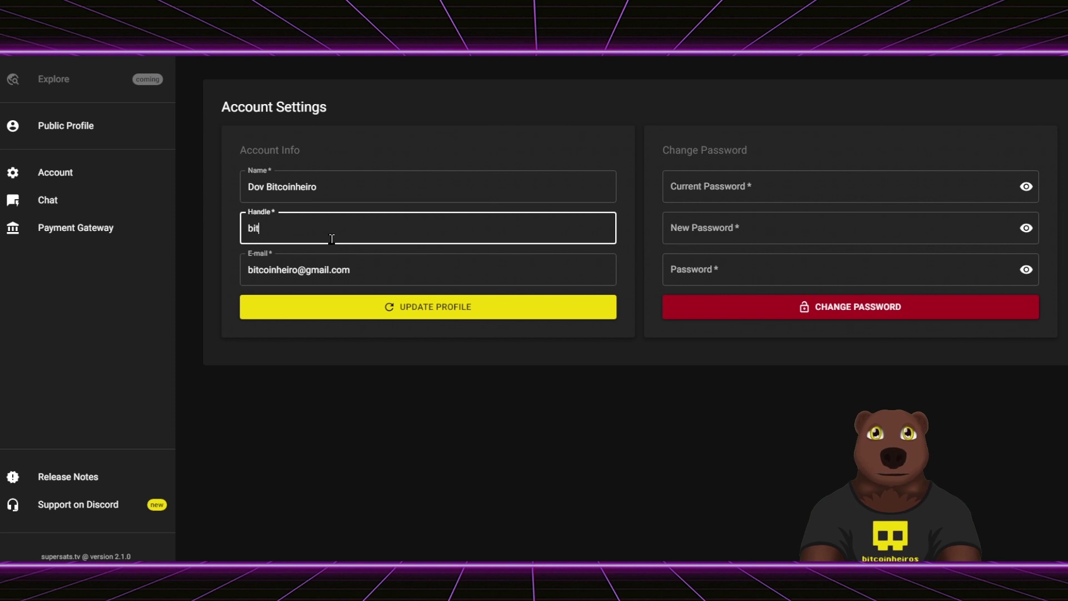
text(dov)
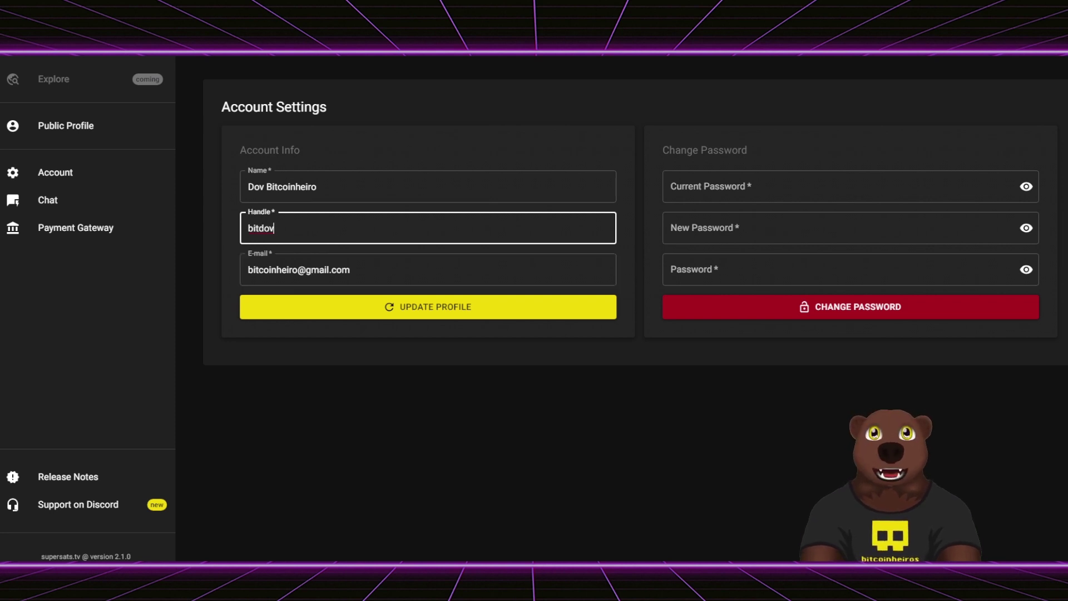
click(68, 208)
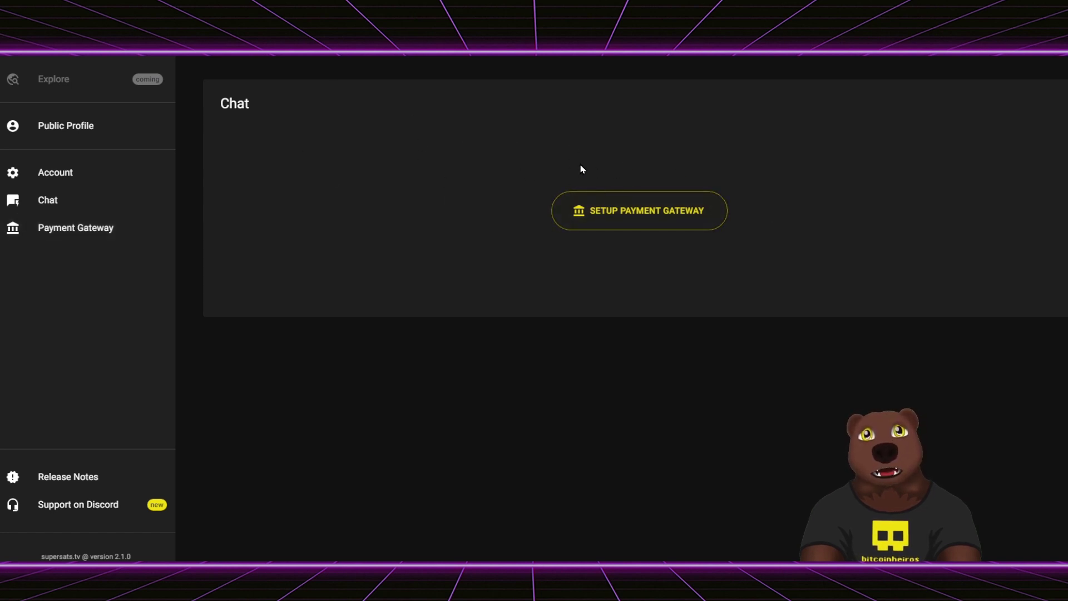
click(634, 226)
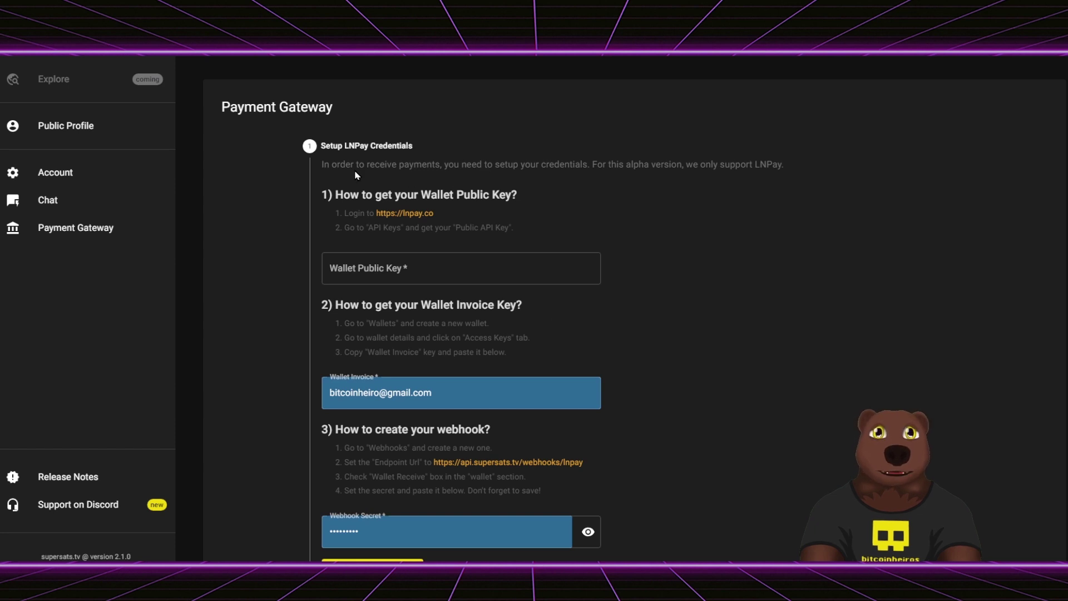
- Read the Setup LNPay Credentials instructions, highlighting the title and the words alpha, support and LNPay
triple_click(346, 146)
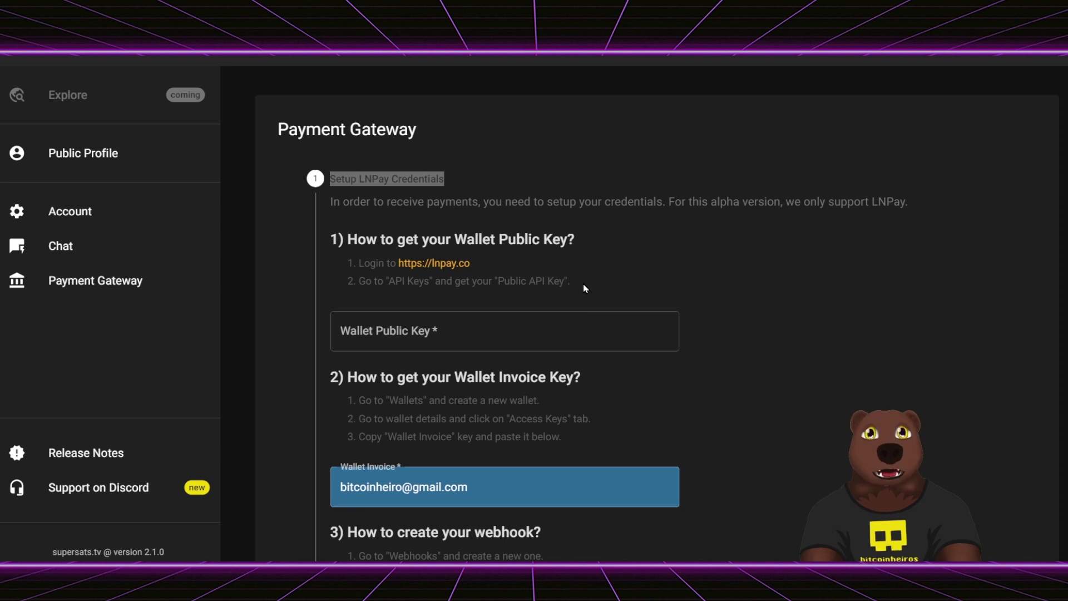
click(424, 204)
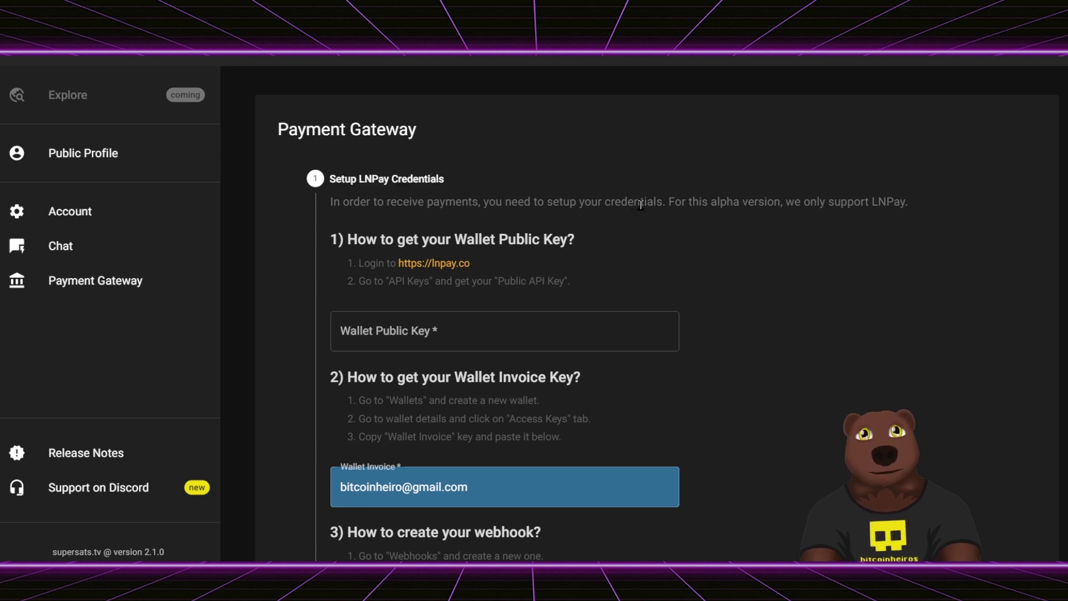
double_click(737, 203)
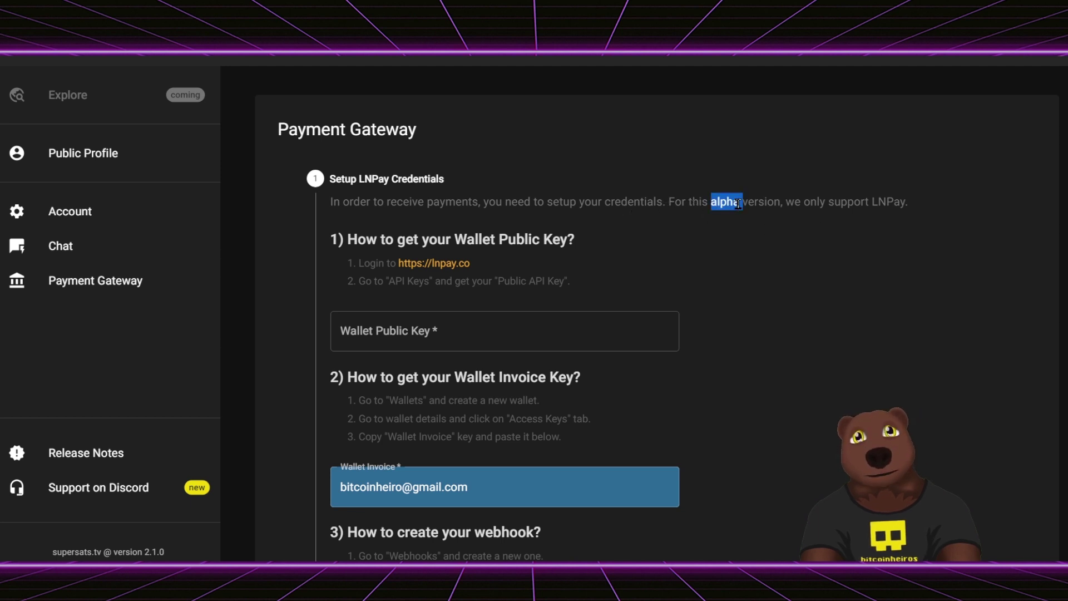
click(823, 203)
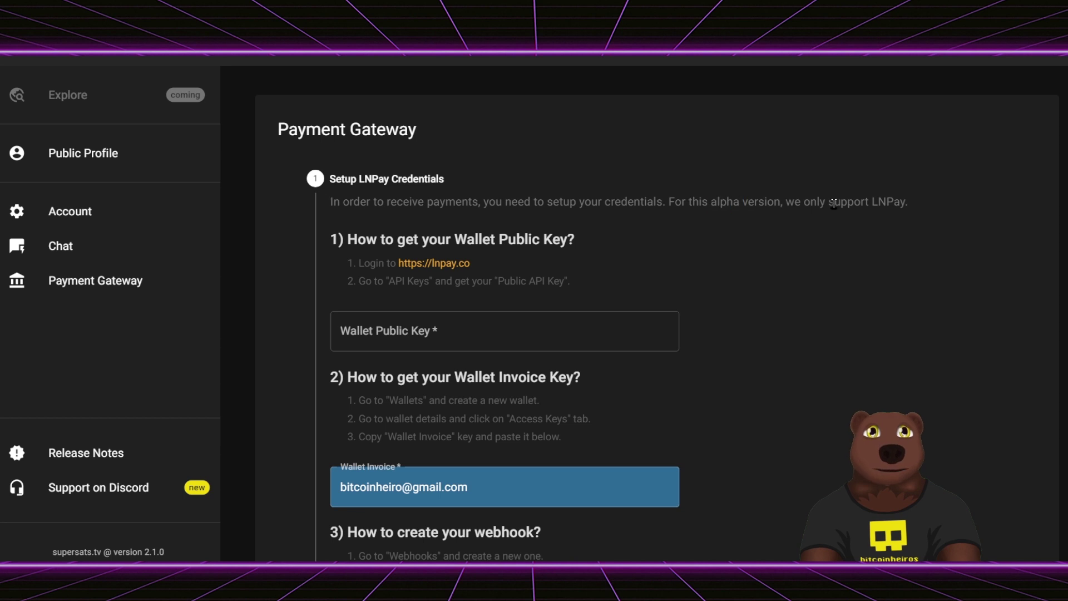
double_click(849, 203)
double_click(891, 202)
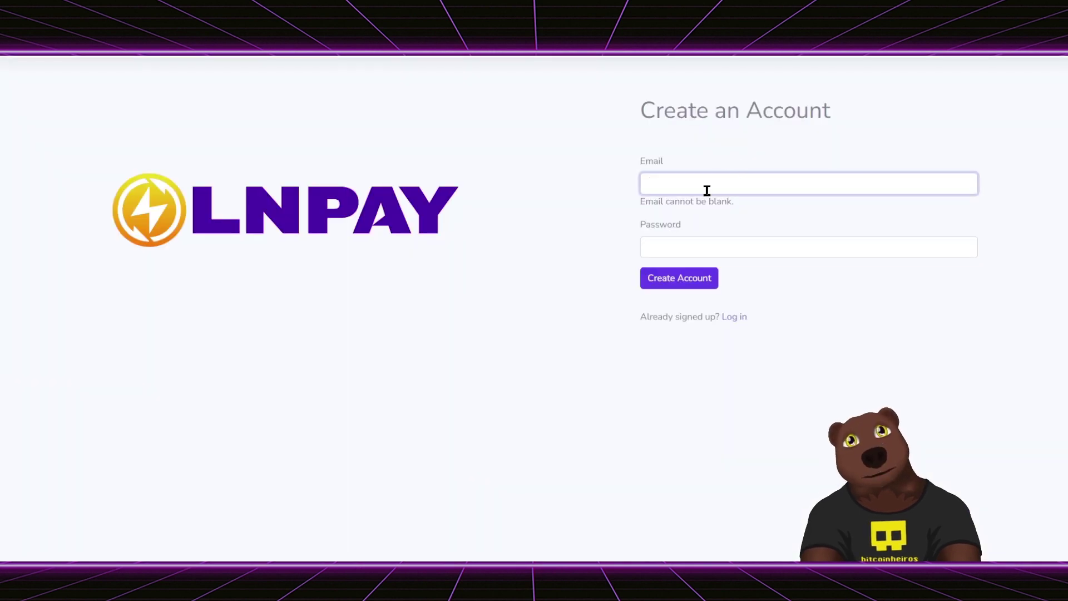
- Log in to LNPay and review the dashboard transactions, including the 500-satoshi deposit
text(itcpo)
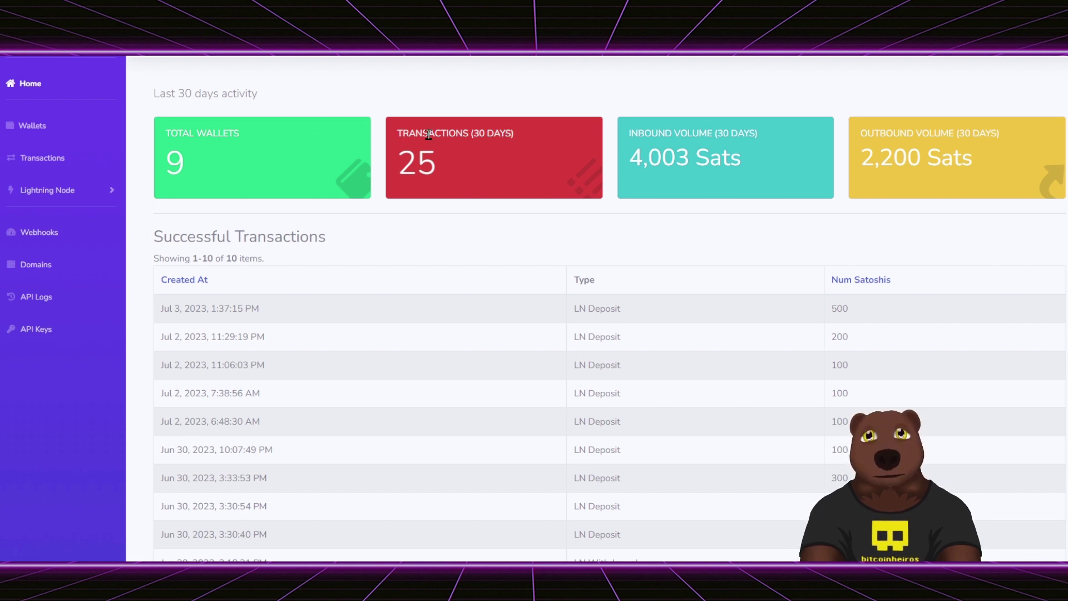
scroll(562, 278, down, 2)
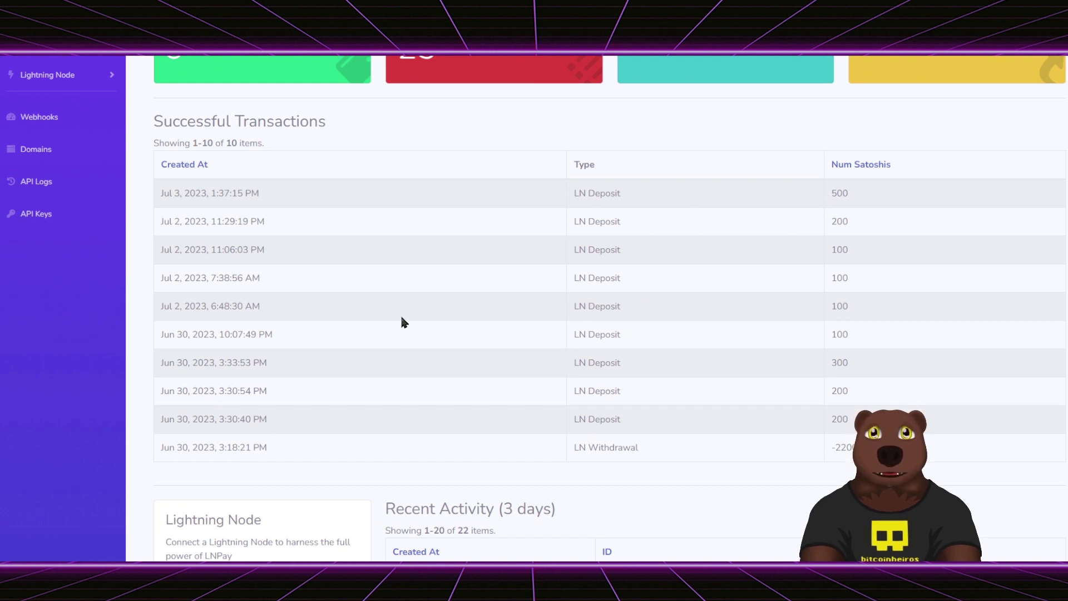
scroll(250, 409, up, 1)
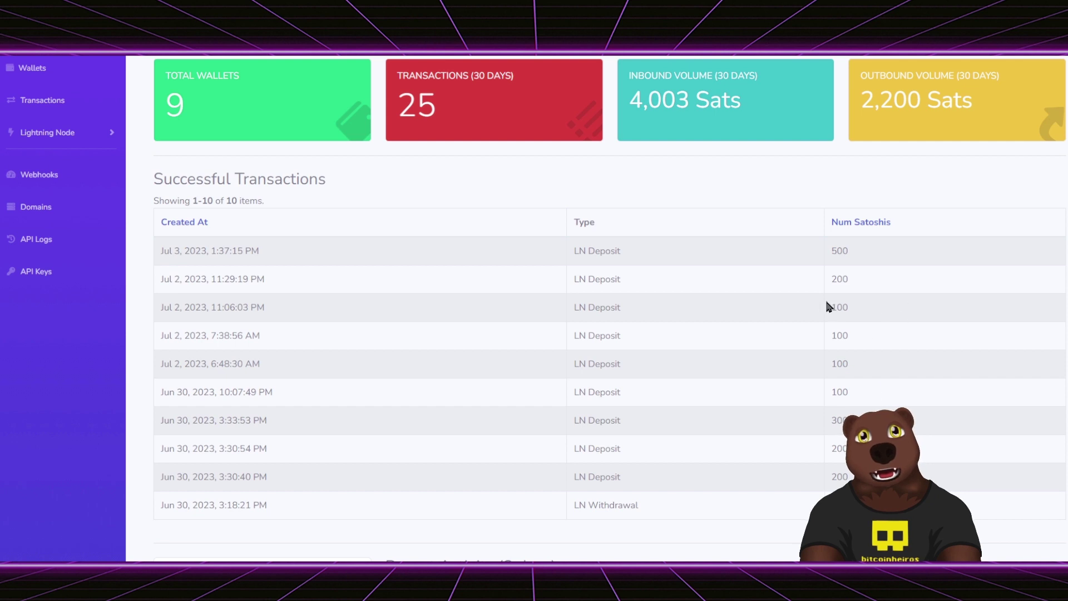
double_click(839, 251)
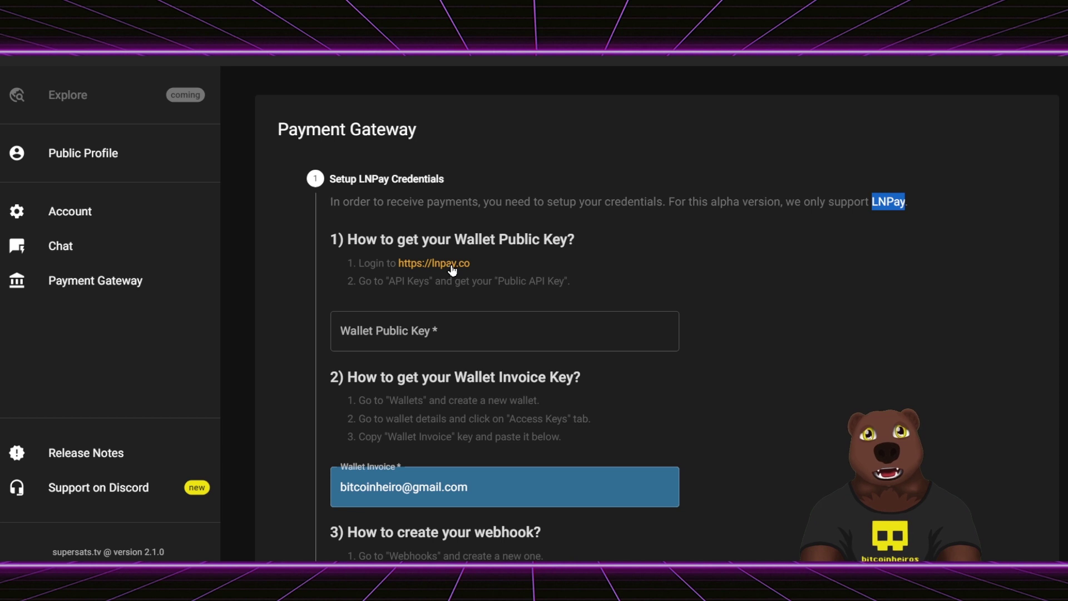
- Clear the wrongly autofilled Wallet Invoice and Webhook Secret values in the gateway form
click(428, 293)
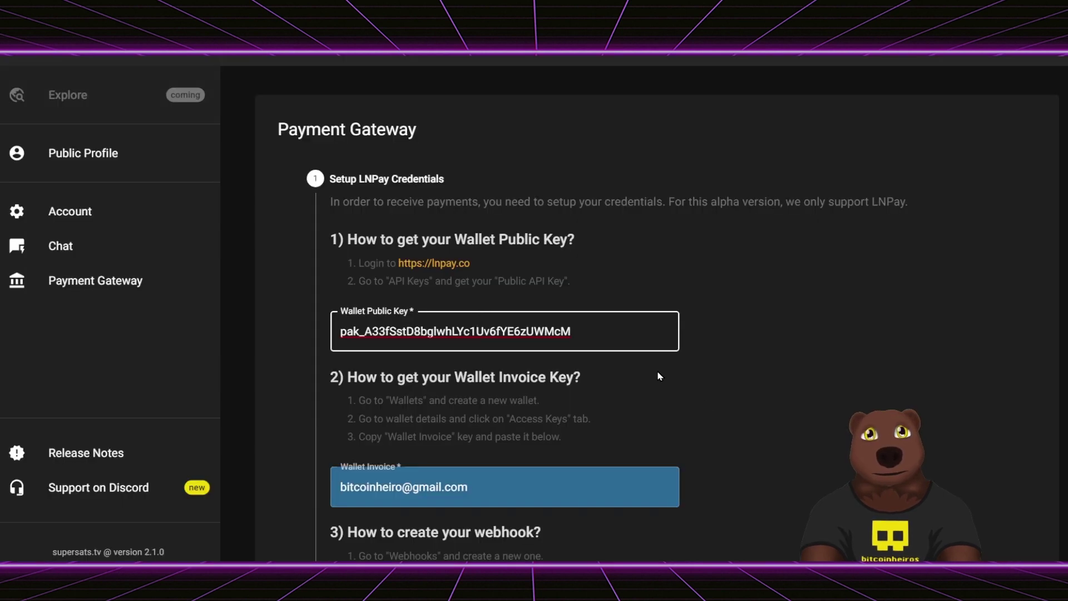
scroll(767, 288, down, 2)
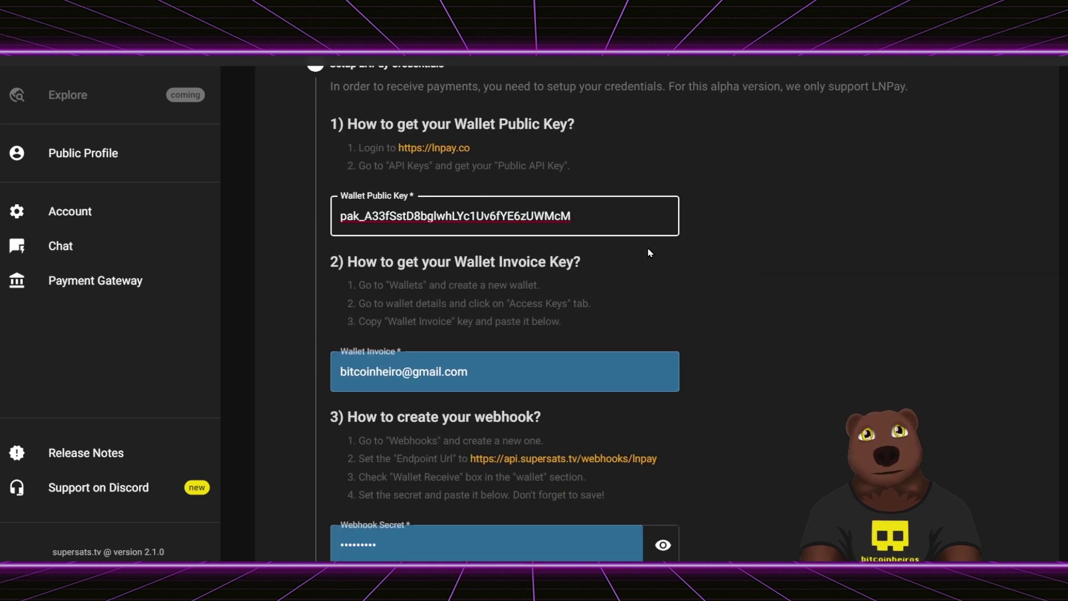
scroll(649, 252, down, 1)
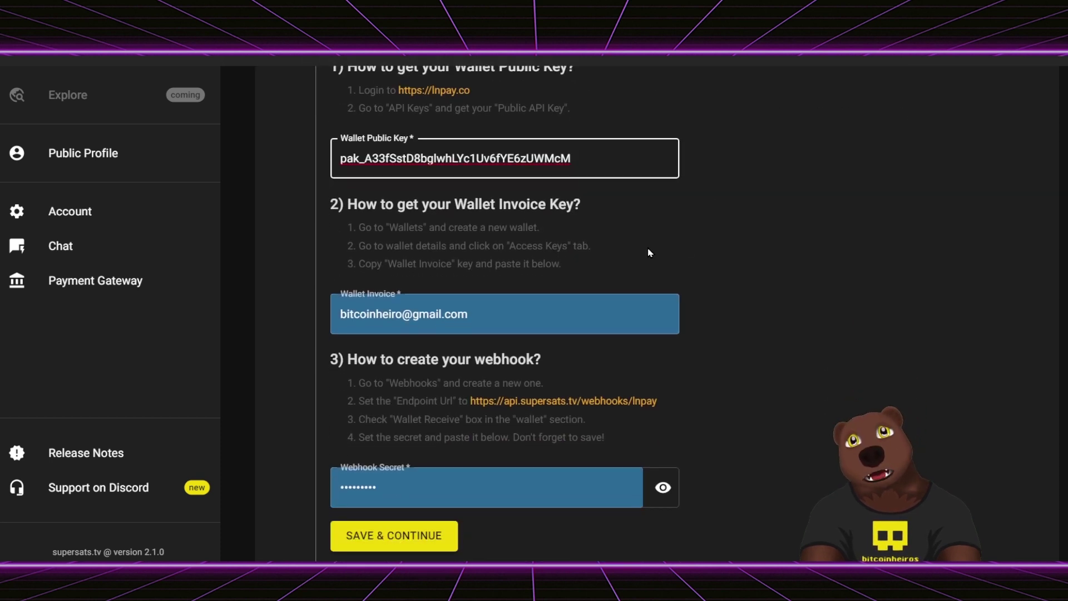
scroll(649, 252, down, 1)
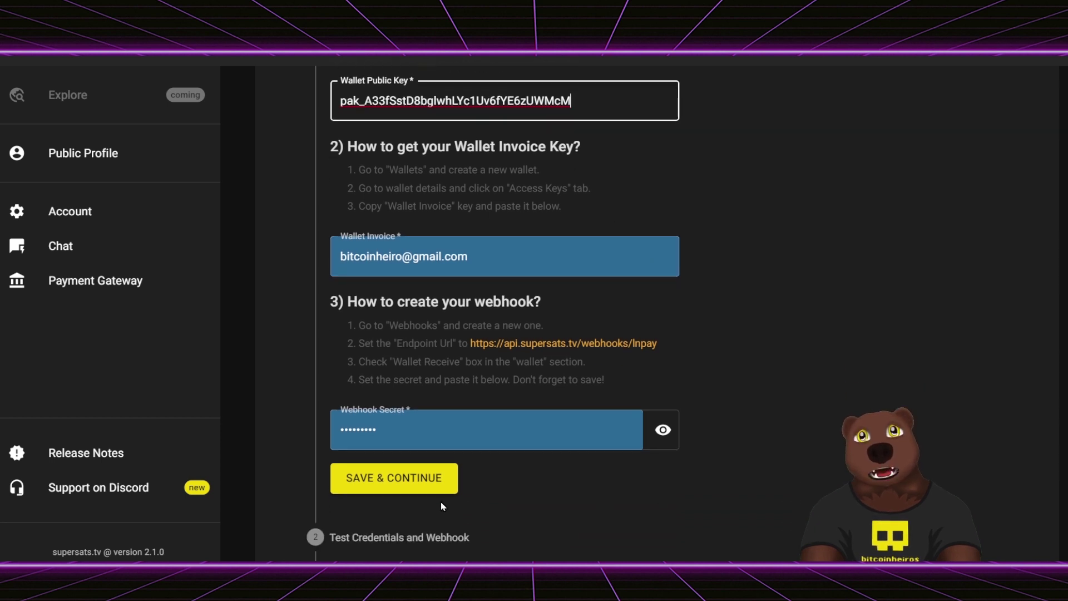
click(489, 423)
click(742, 316)
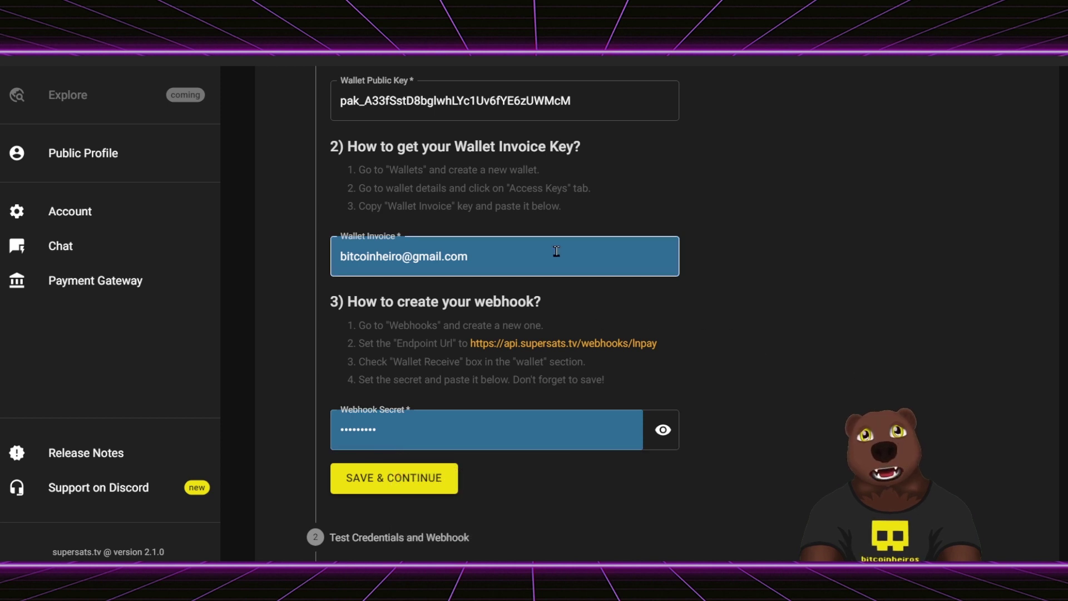
click(524, 261)
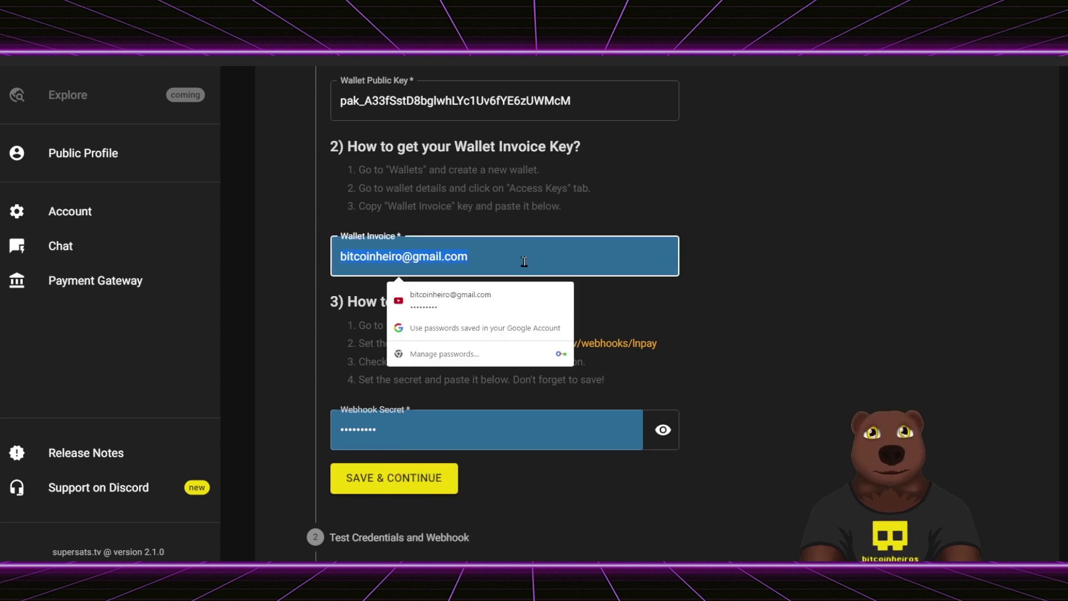
key(BackSpace)
click(531, 429)
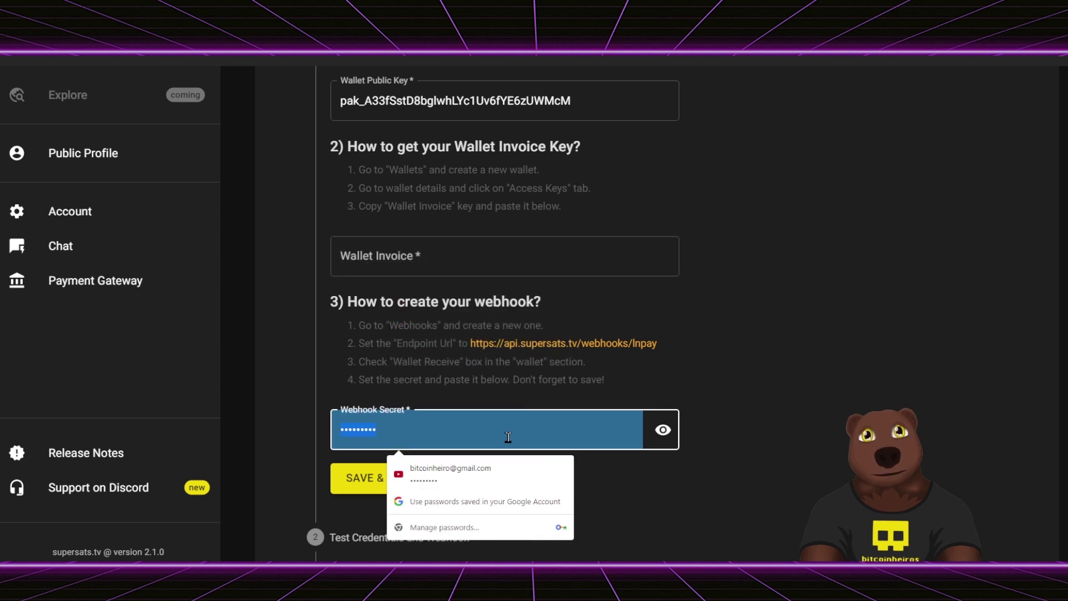
key(ctrl+a)
key(BackSpace)
click(820, 339)
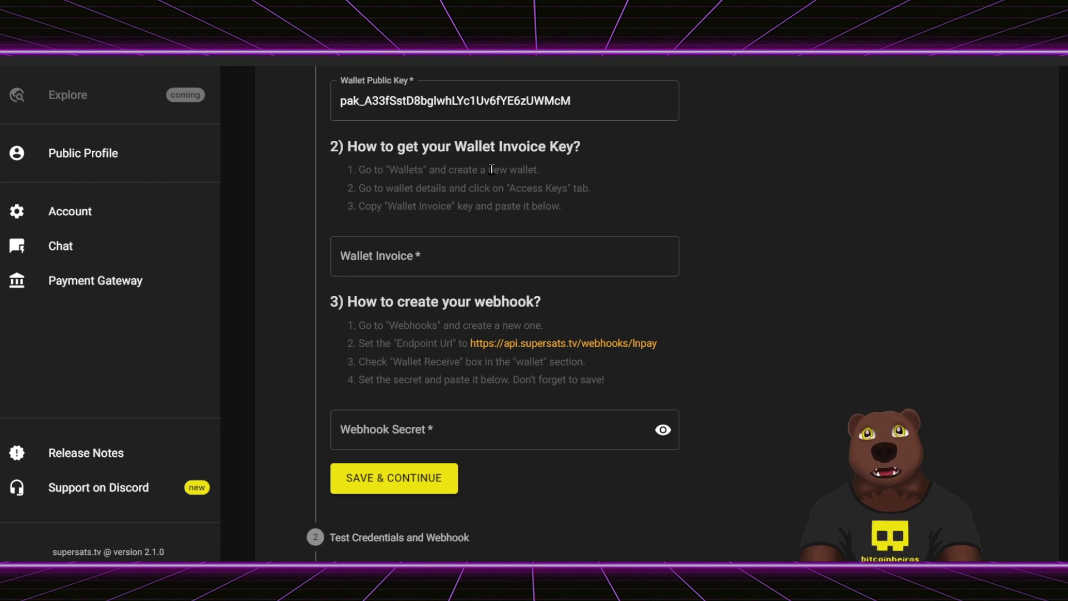
- Highlight the words of the Wallet Invoice Key step heading
drag(488, 147, 568, 148)
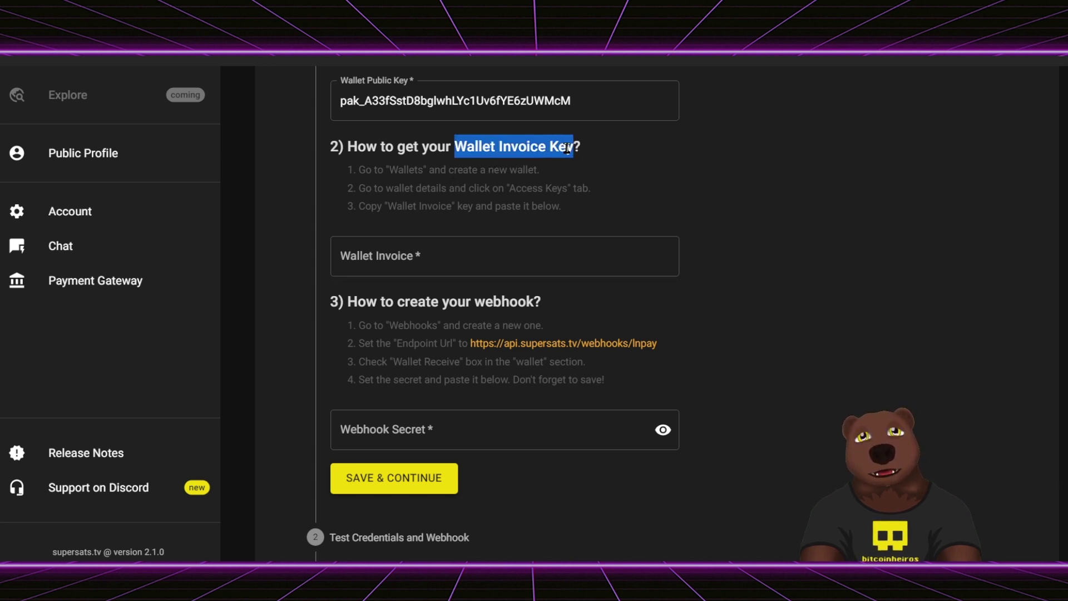
double_click(567, 148)
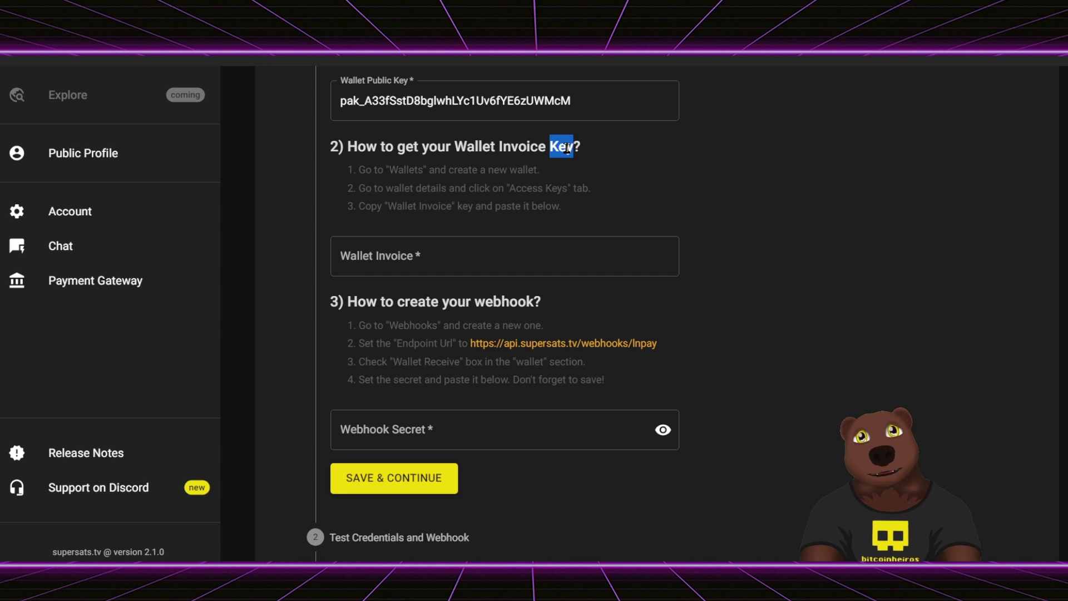
double_click(527, 148)
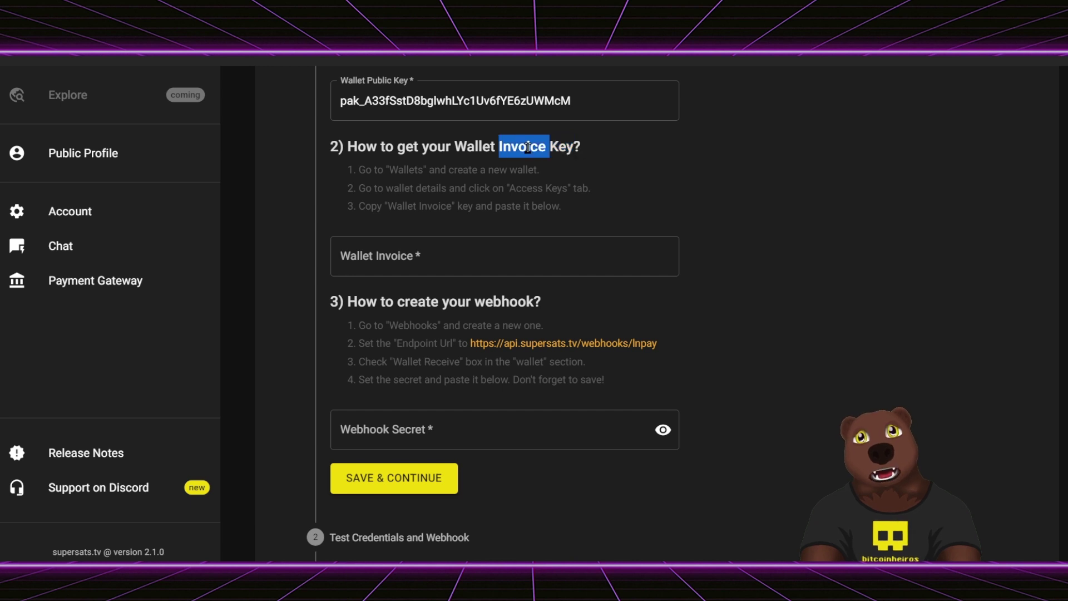
click(473, 147)
double_click(473, 146)
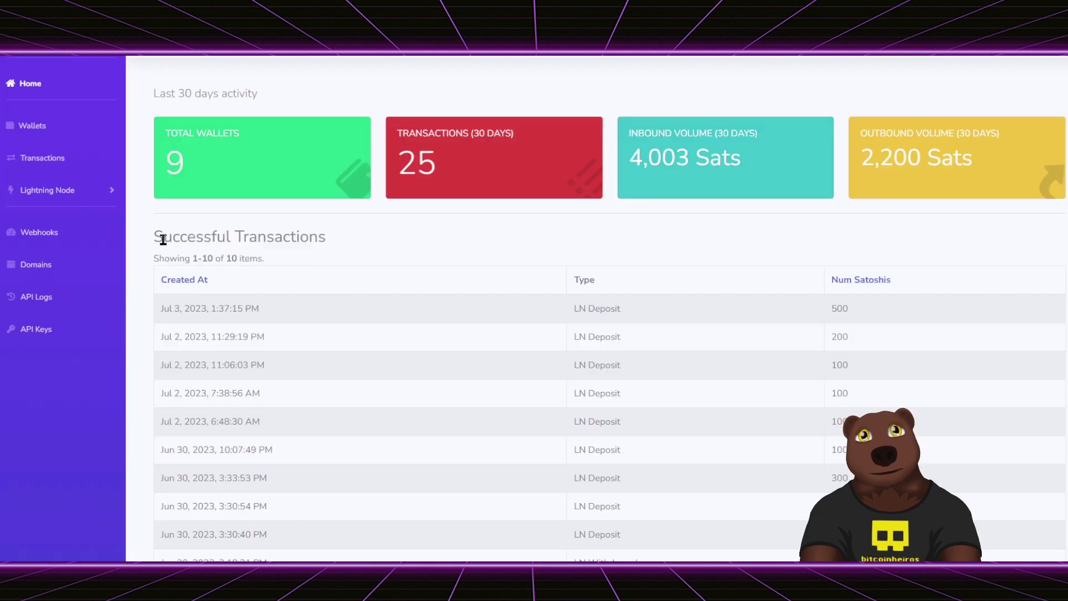
- Review LNPay's wallet list, then start a new wallet labelled supersats from the autofill
click(73, 136)
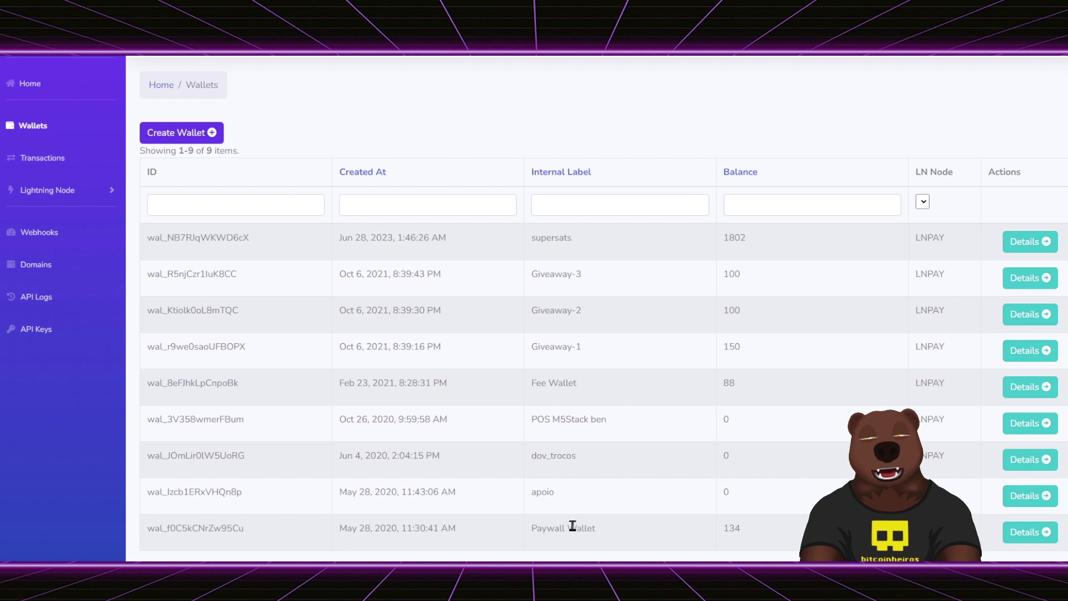
double_click(548, 346)
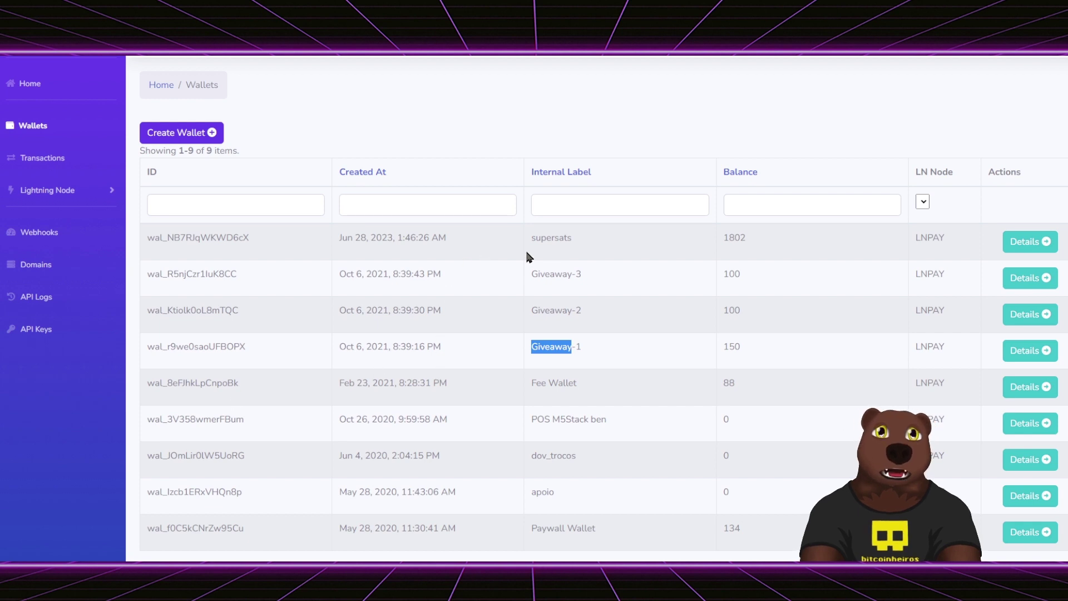
double_click(551, 232)
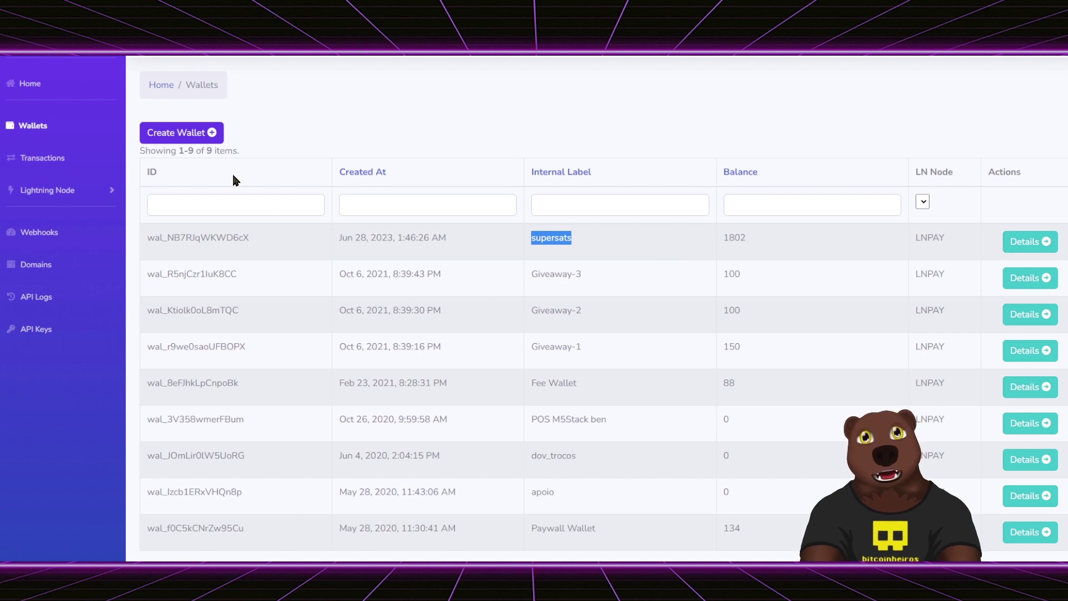
click(195, 137)
click(320, 185)
click(245, 214)
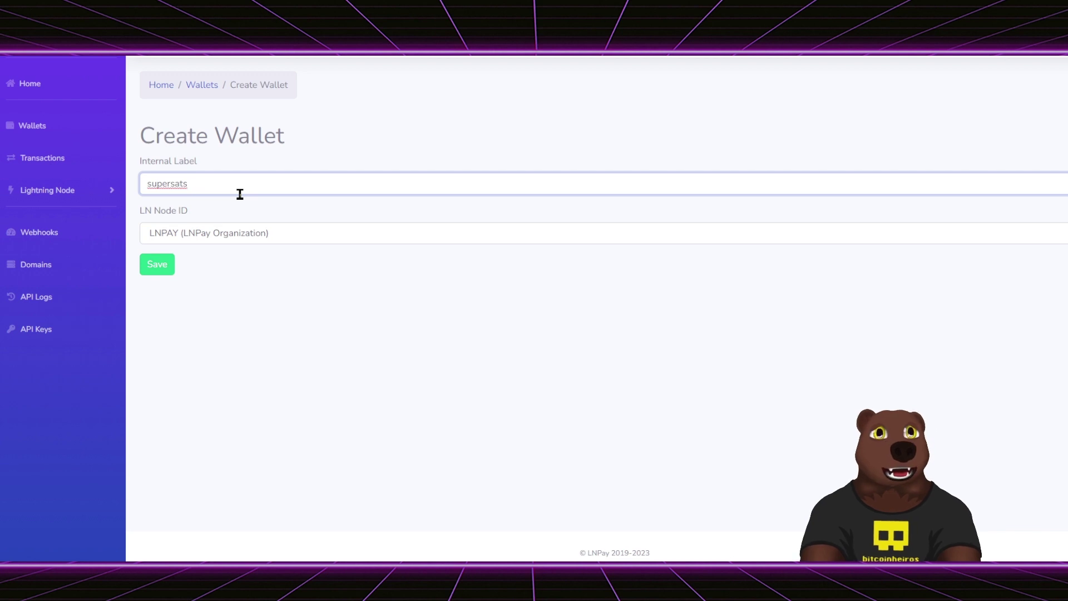
- Keep the LNPAY (LNPay Organization) node and save the wallet 'supersats teste'
key(Tab)
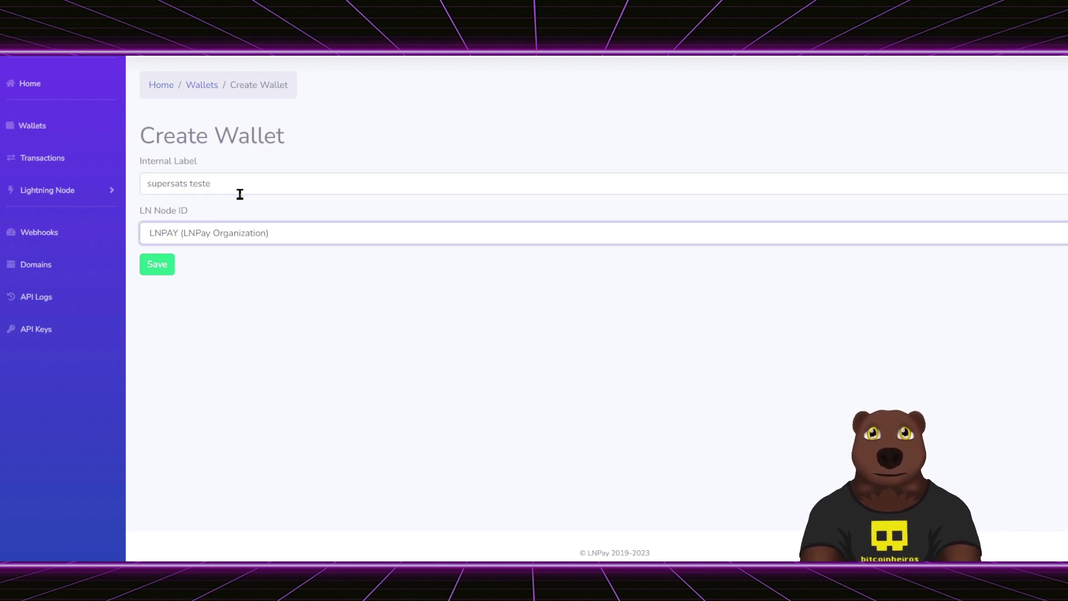
click(295, 236)
click(294, 236)
click(294, 236)
click(222, 248)
click(161, 270)
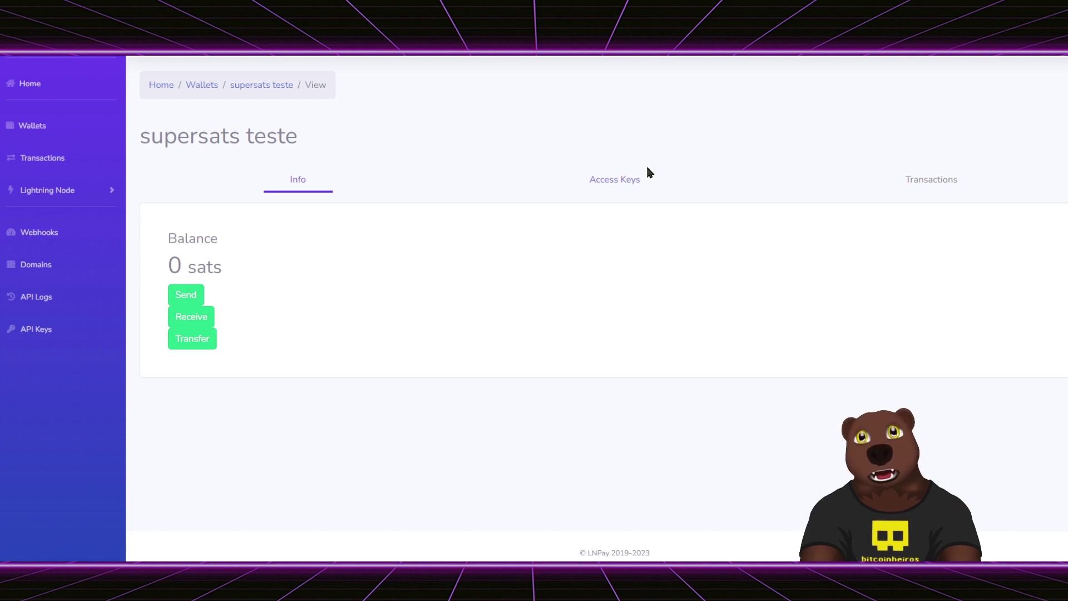
- Open the new wallet's Access Keys tab and inspect the LNURL Withdraw and invoice keys
click(594, 192)
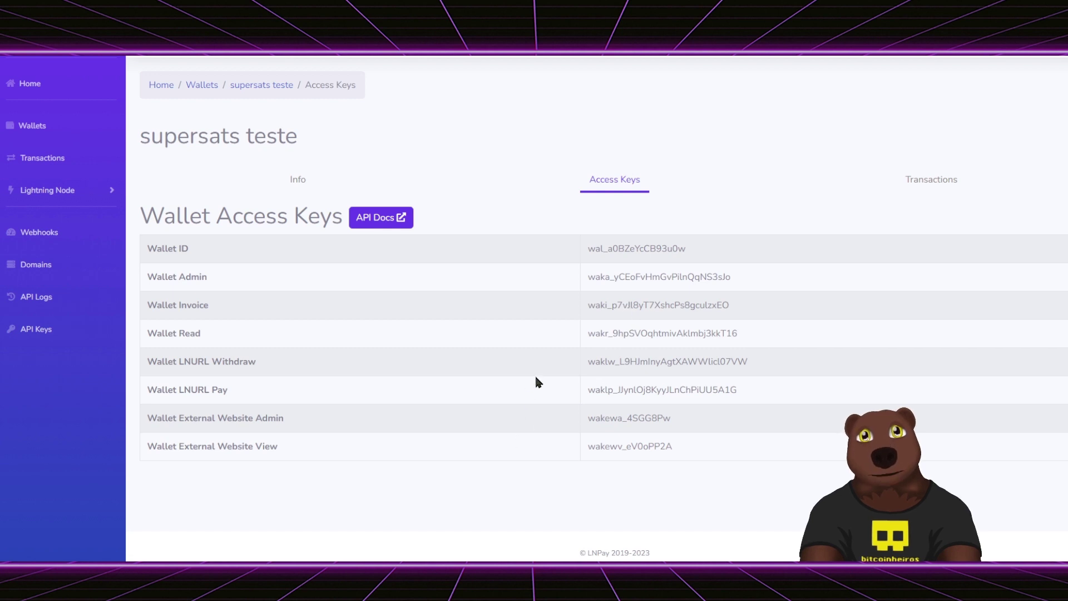
double_click(634, 363)
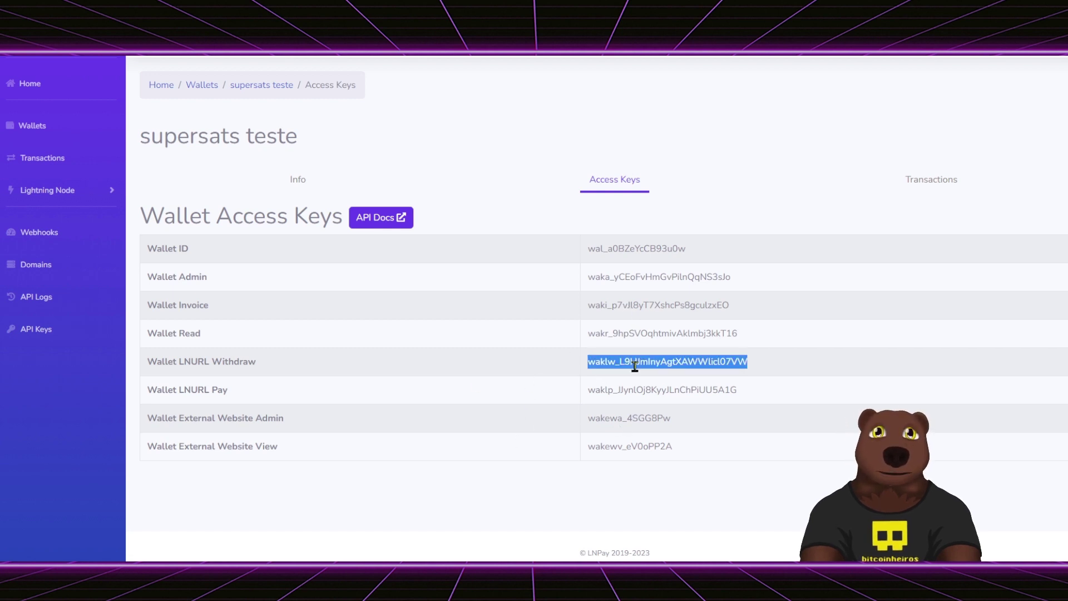
click(241, 361)
double_click(239, 361)
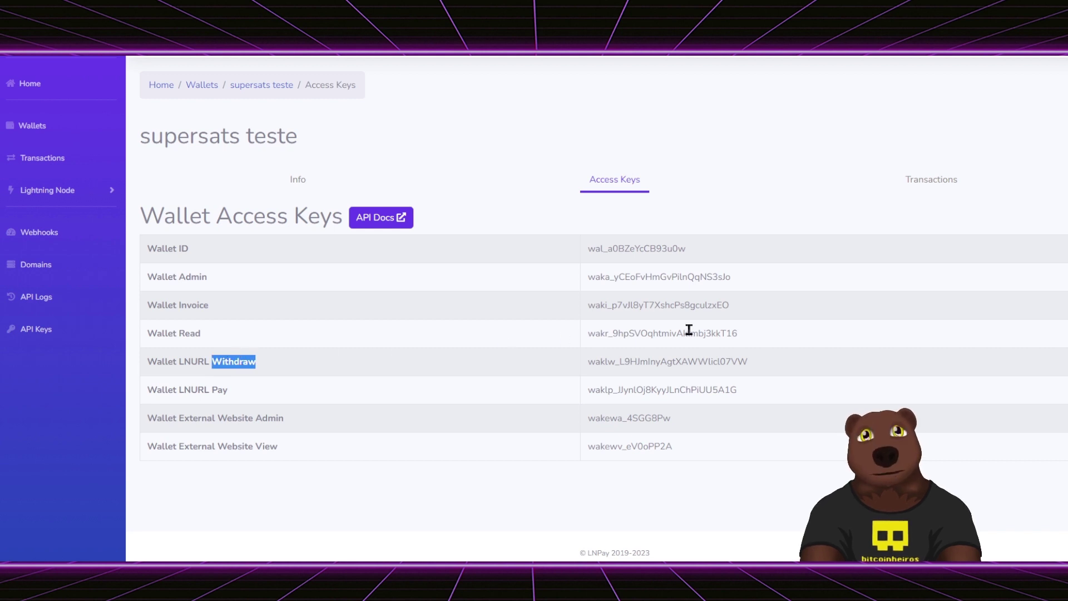
right_click(672, 306)
click(642, 307)
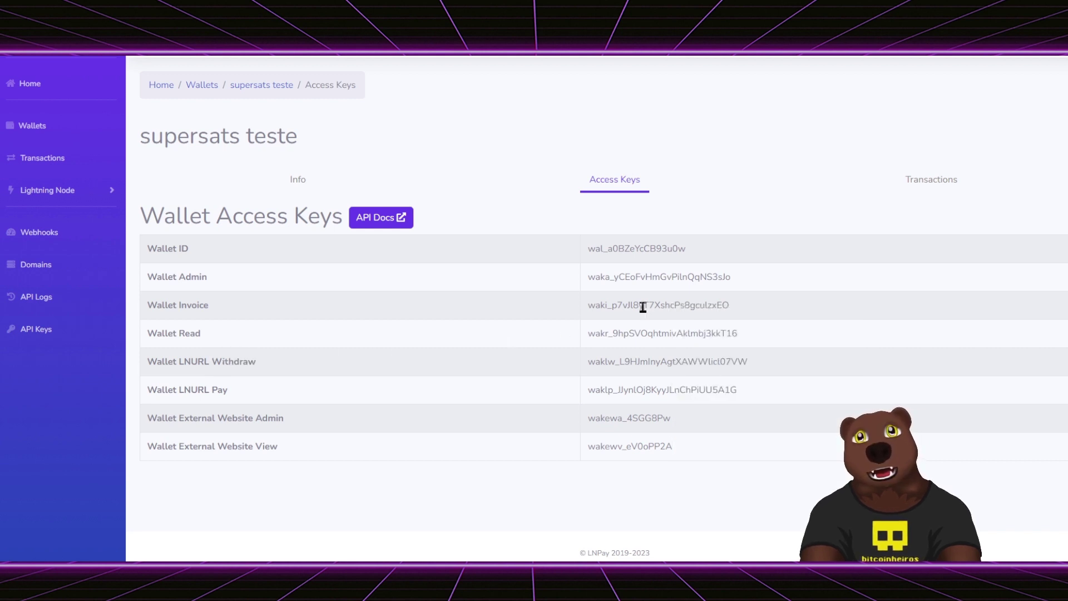
- Select and copy the Wallet Invoice key, then focus the Wallet Invoice field on supersats.tv
triple_click(185, 303)
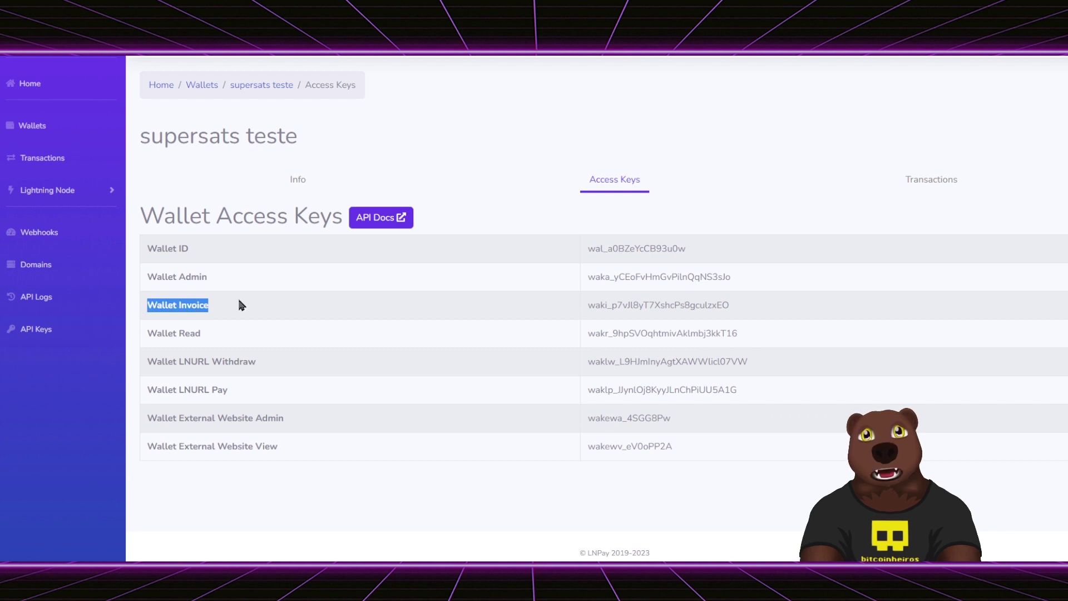
double_click(620, 303)
double_click(669, 275)
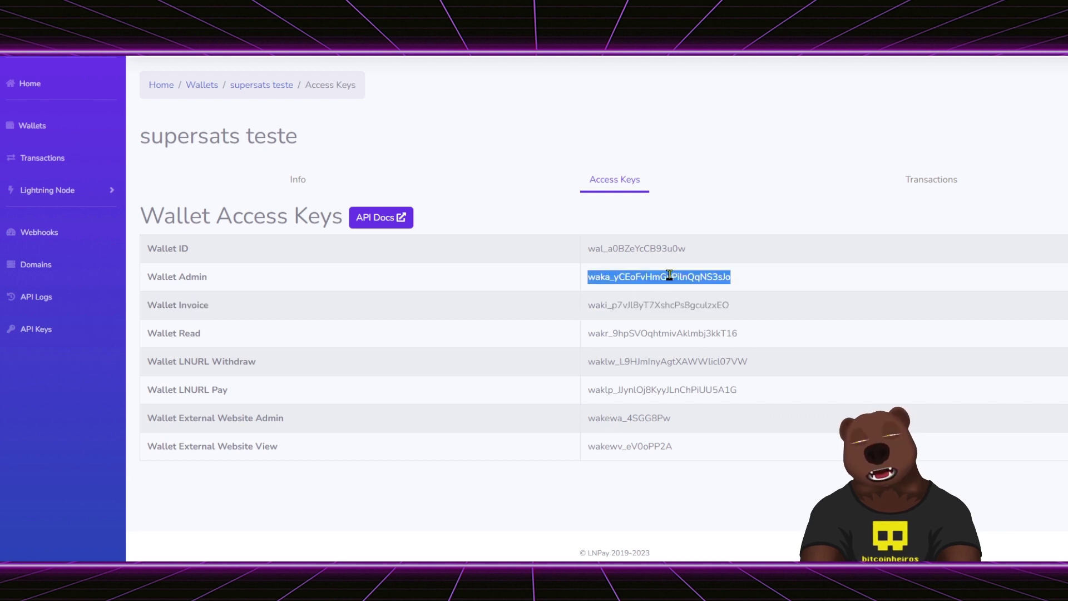
double_click(657, 304)
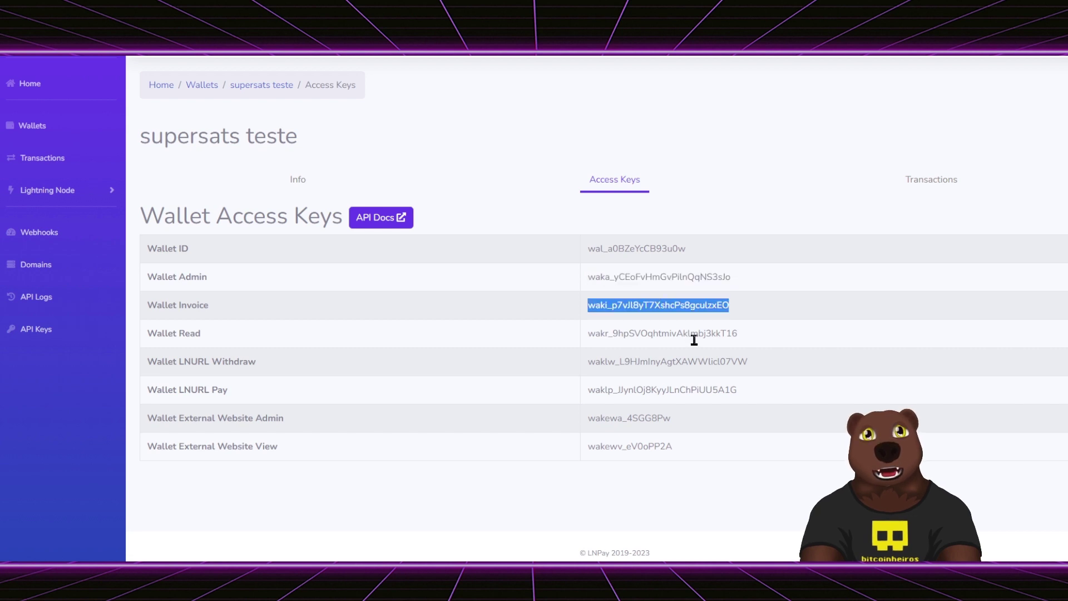
double_click(608, 304)
key(ctrl+c)
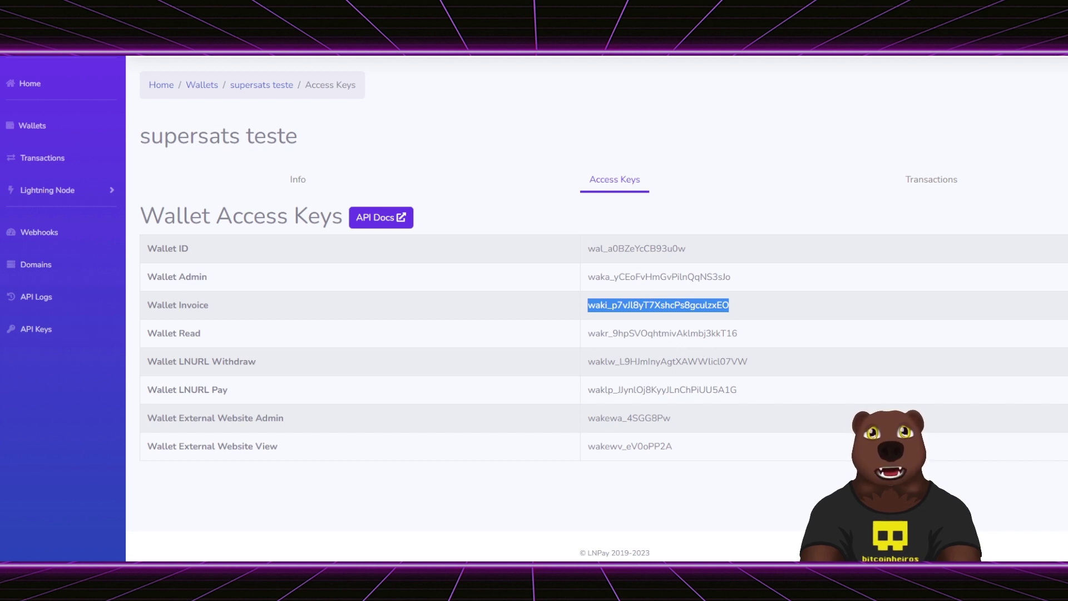
click(476, 242)
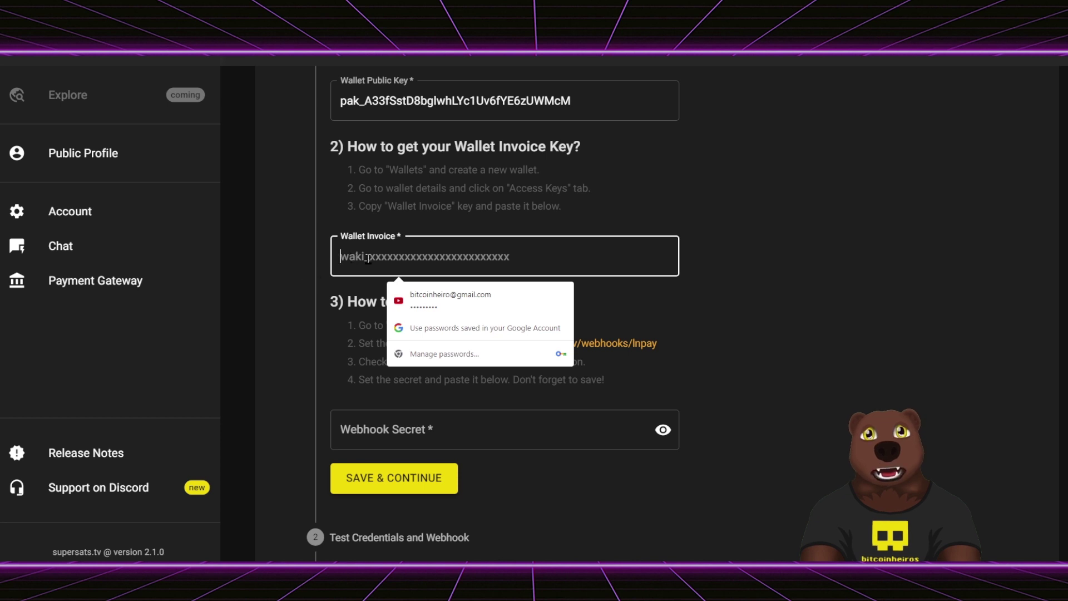
- Paste the Wallet Invoice key into the supersats.tv gateway form and bring up LNPay's Webhooks list
key(ctrl+v)
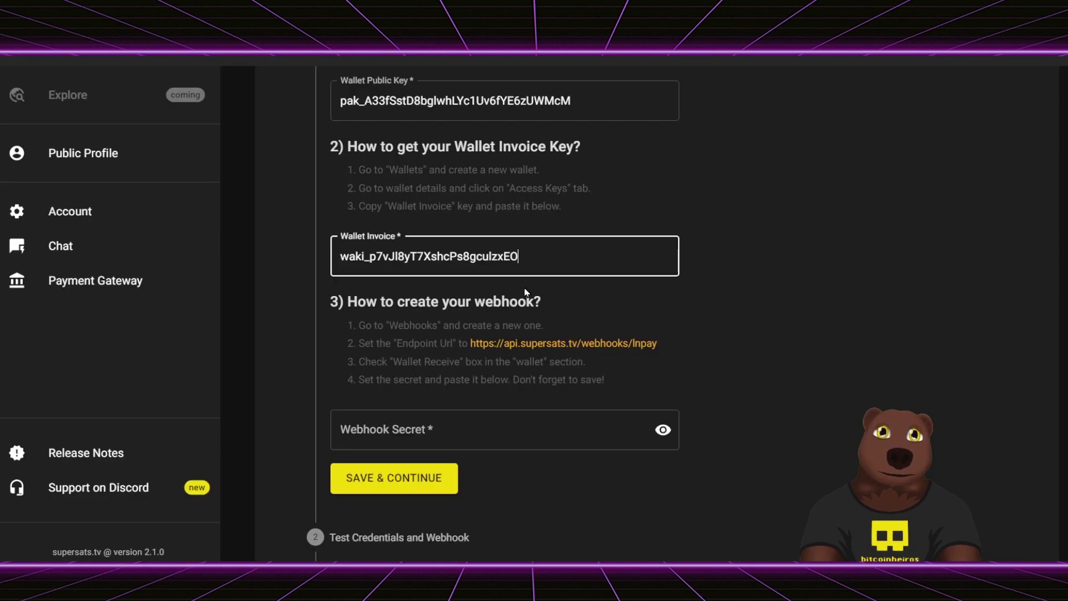
scroll(527, 292, down, 1)
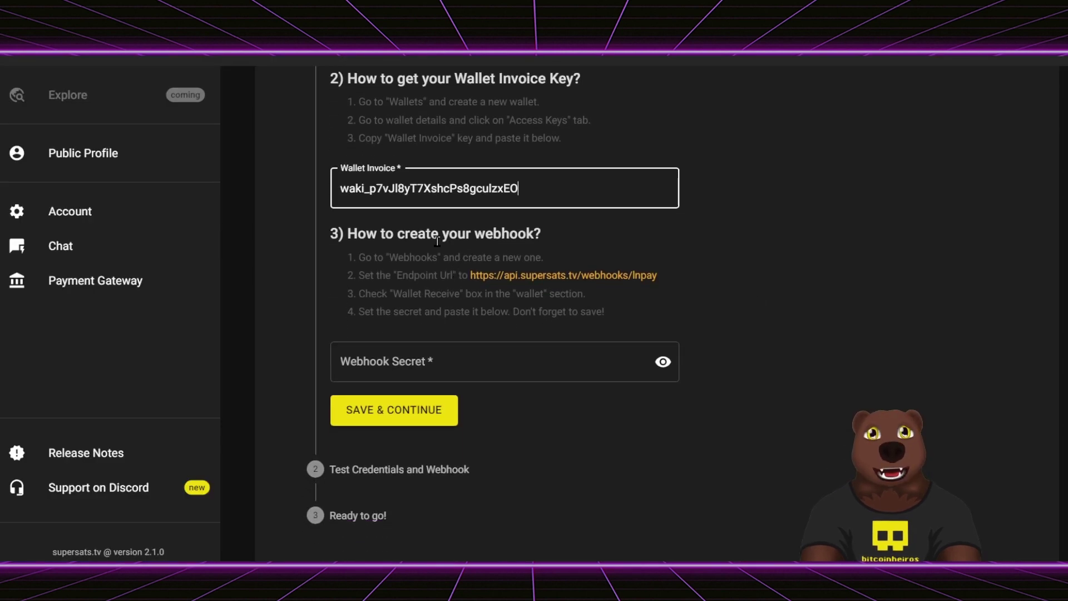
key(alt+Tab)
click(62, 230)
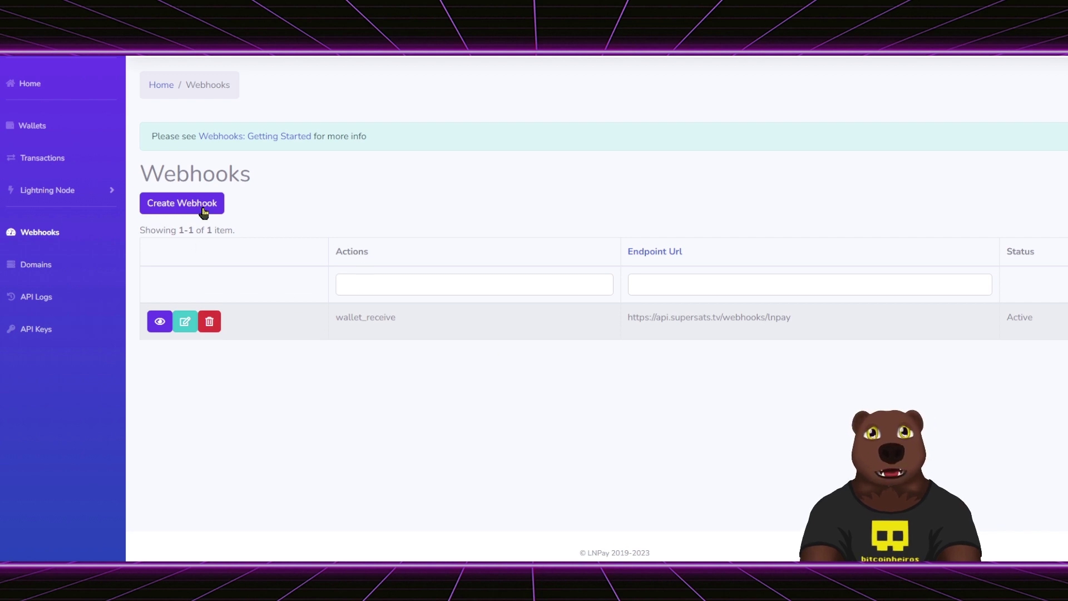
key(ctrl+Tab)
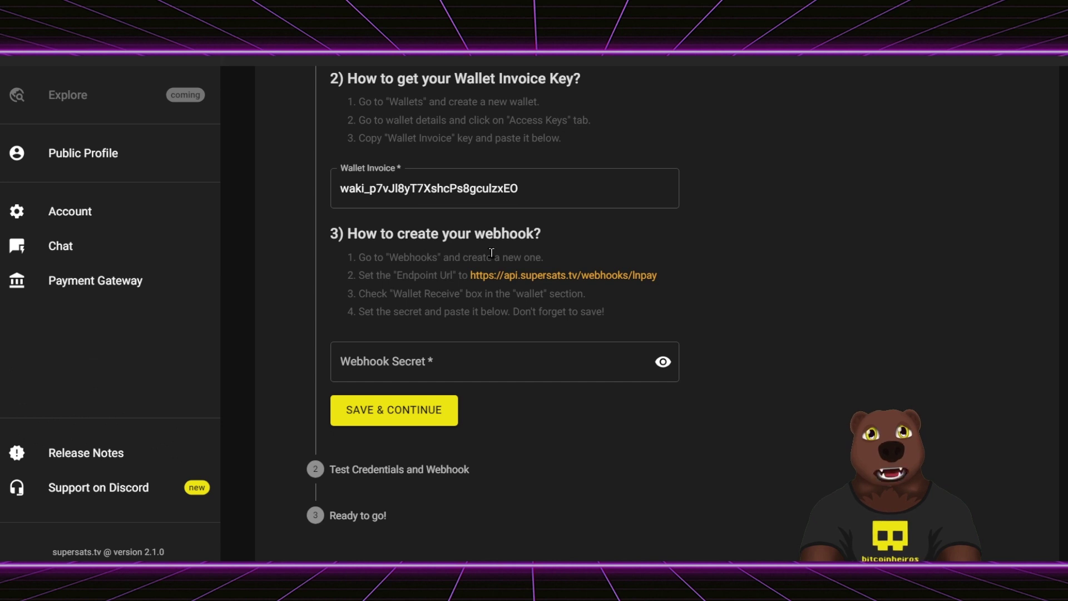
key(ctrl+Tab)
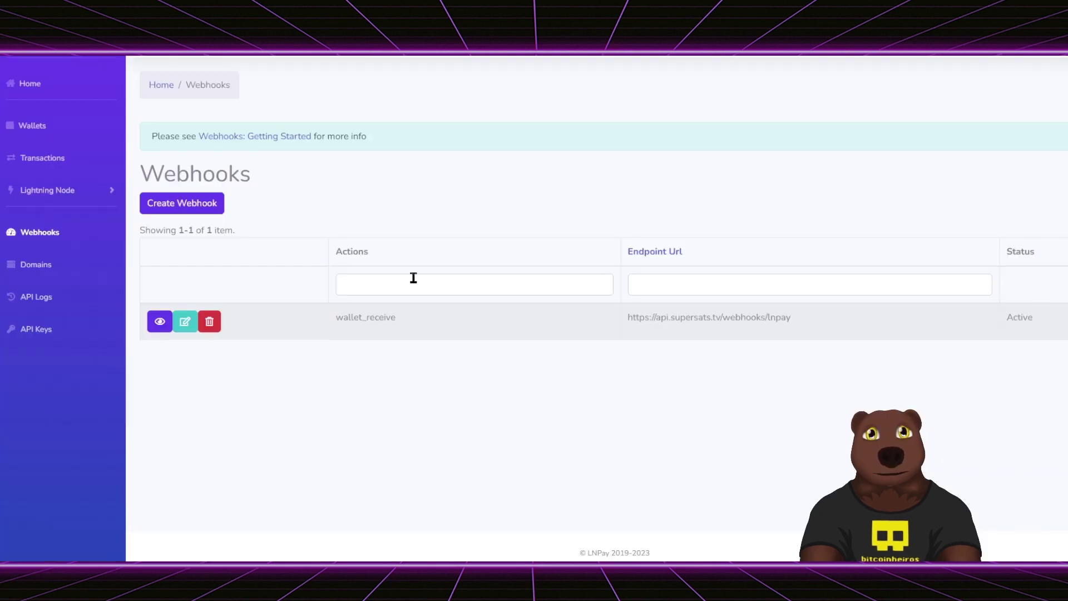
click(203, 206)
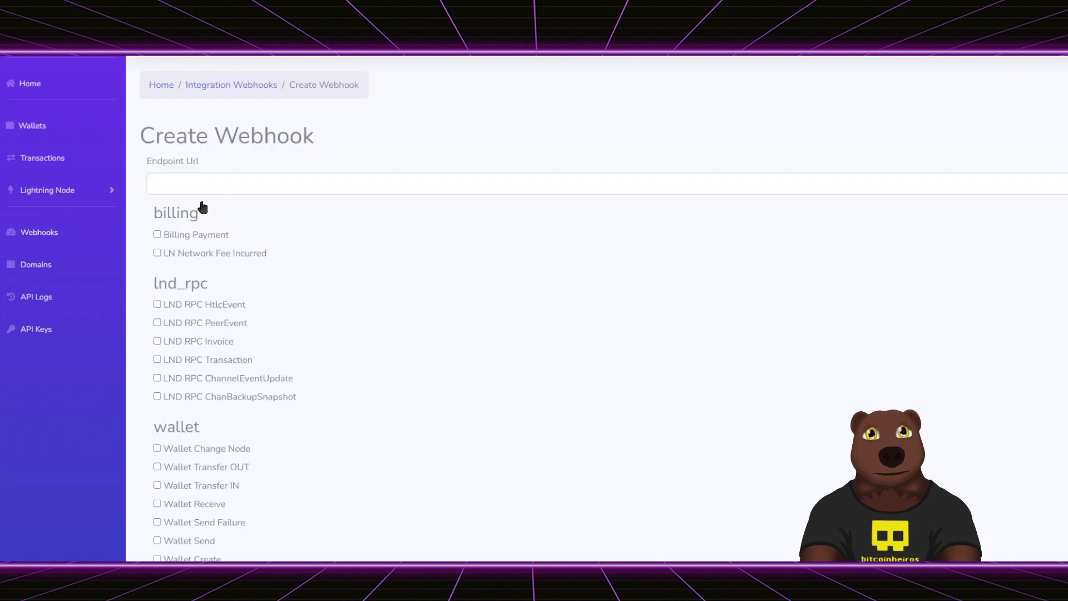
click(266, 184)
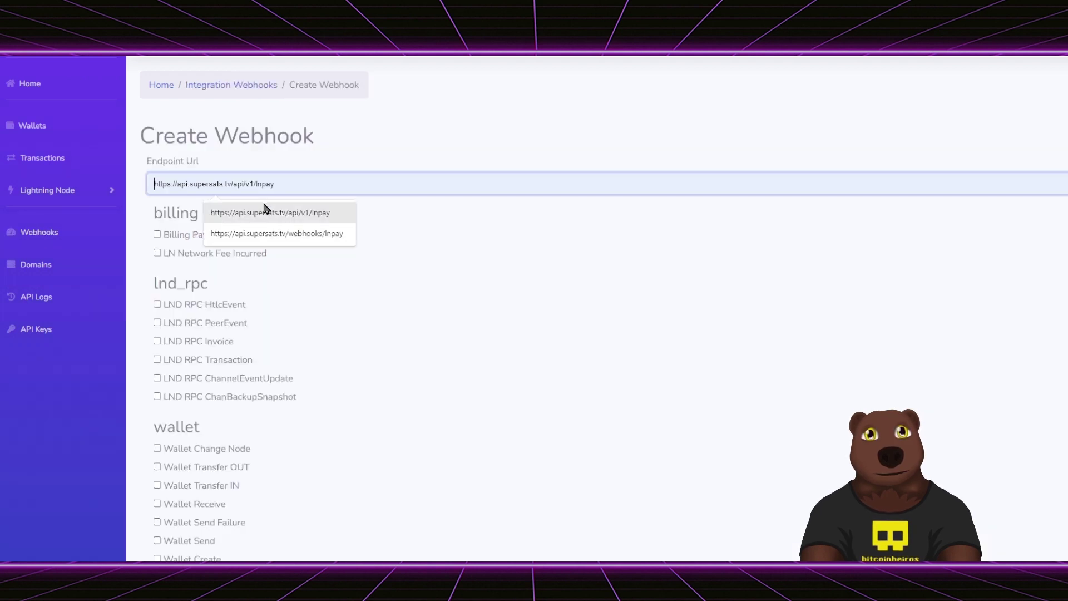
click(319, 233)
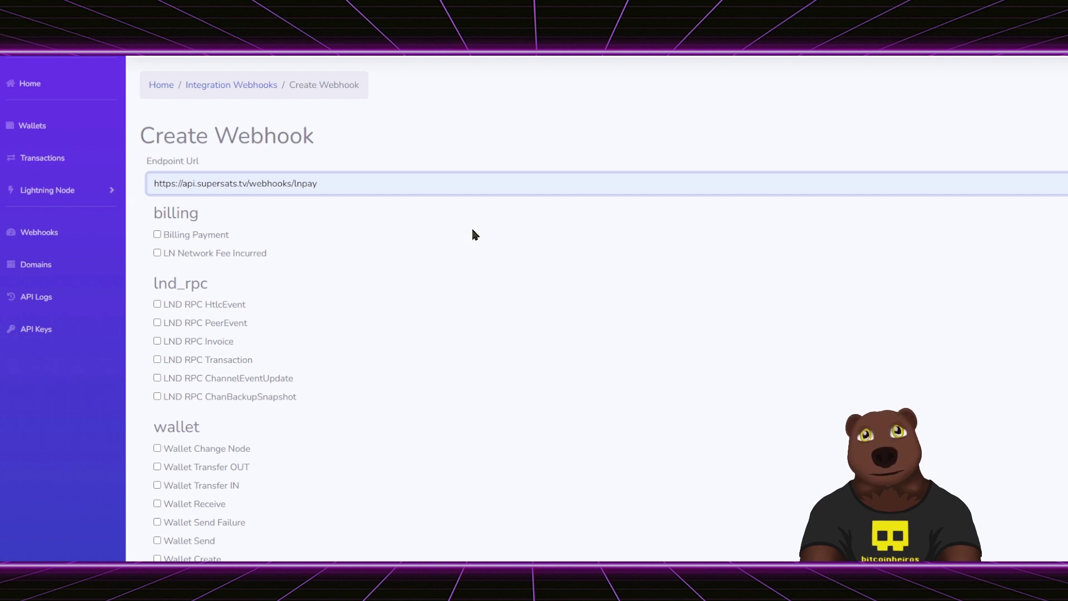
scroll(290, 214, down, 1)
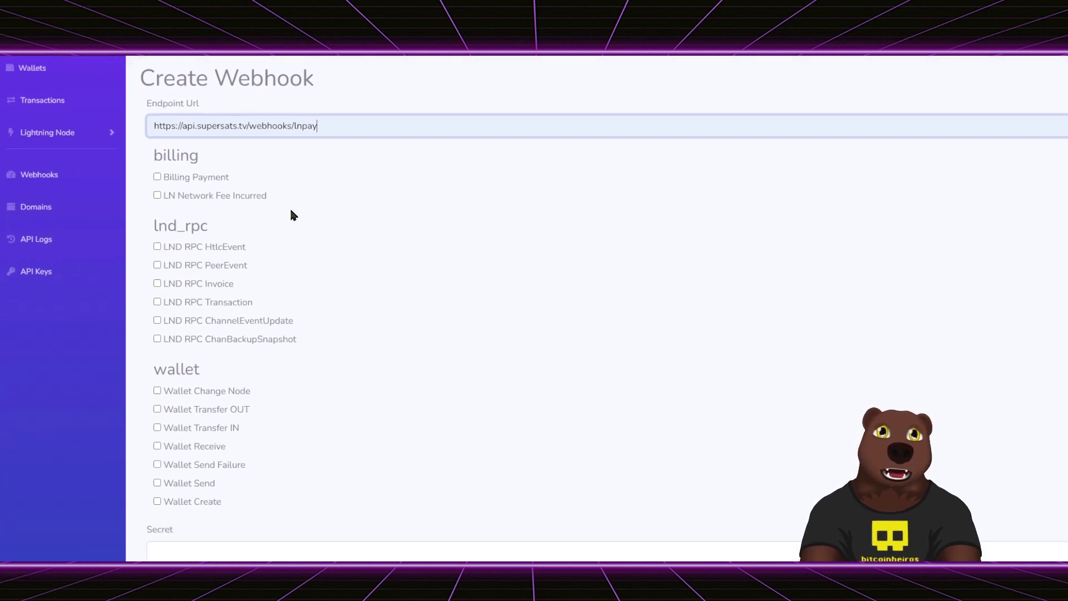
scroll(217, 439, down, 1)
scroll(218, 438, down, 2)
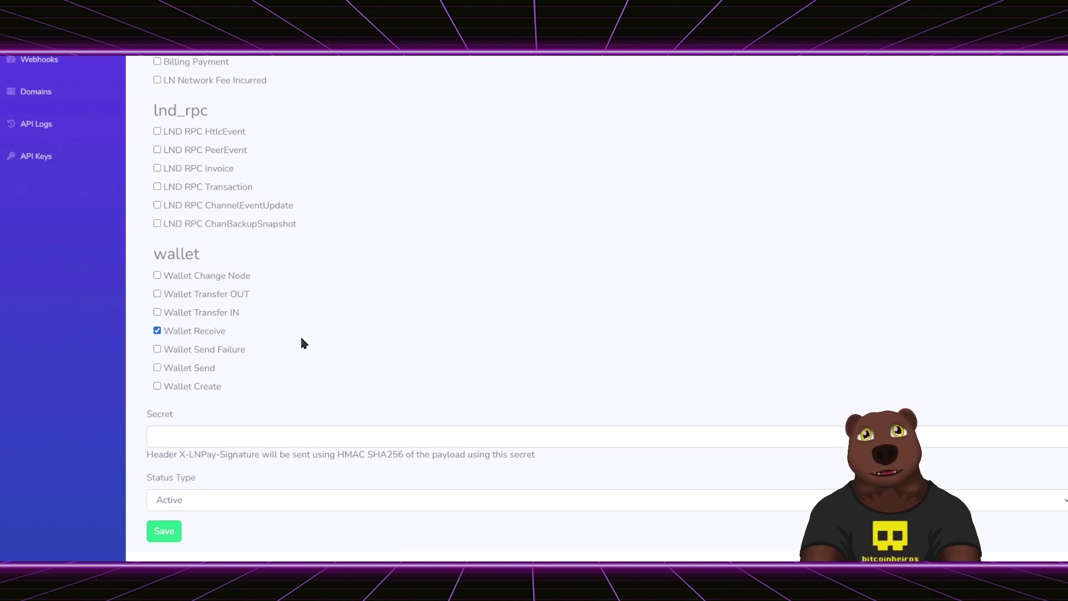
- Confirm Wallet Receive as the trigger per supersats instructions, then select the whole endpoint URL
key(alt+Tab)
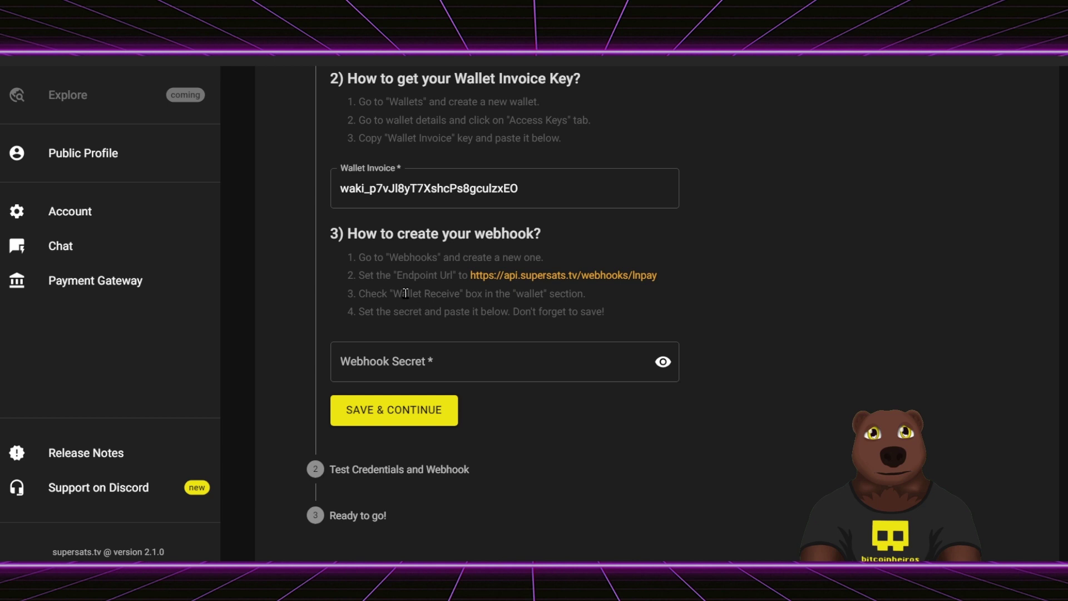
drag(359, 291, 522, 288)
click(548, 288)
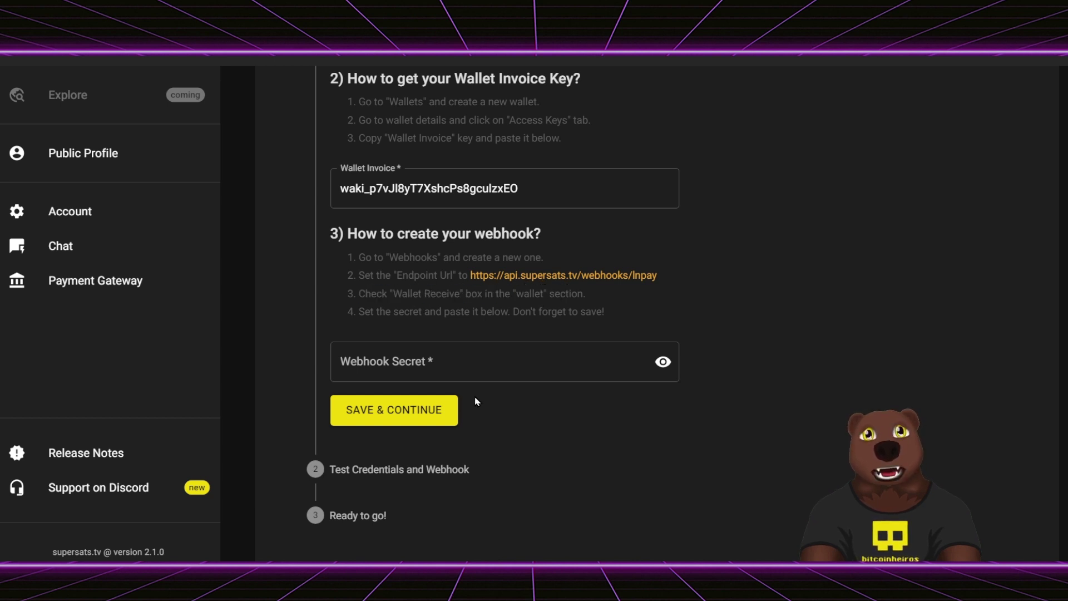
key(alt+Tab)
scroll(336, 321, up, 5)
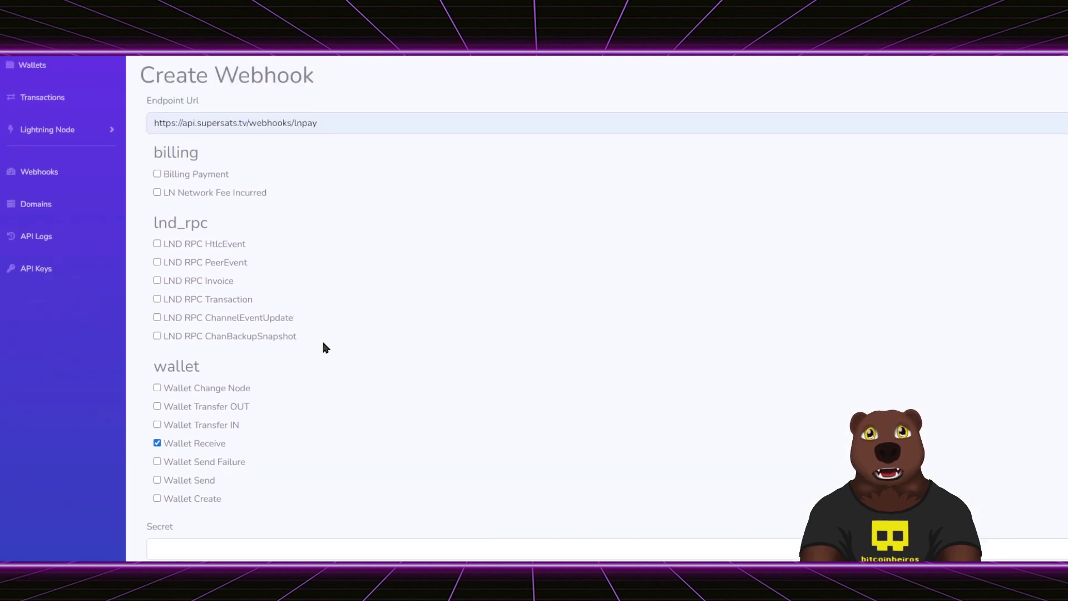
scroll(347, 237, down, 2)
click(248, 68)
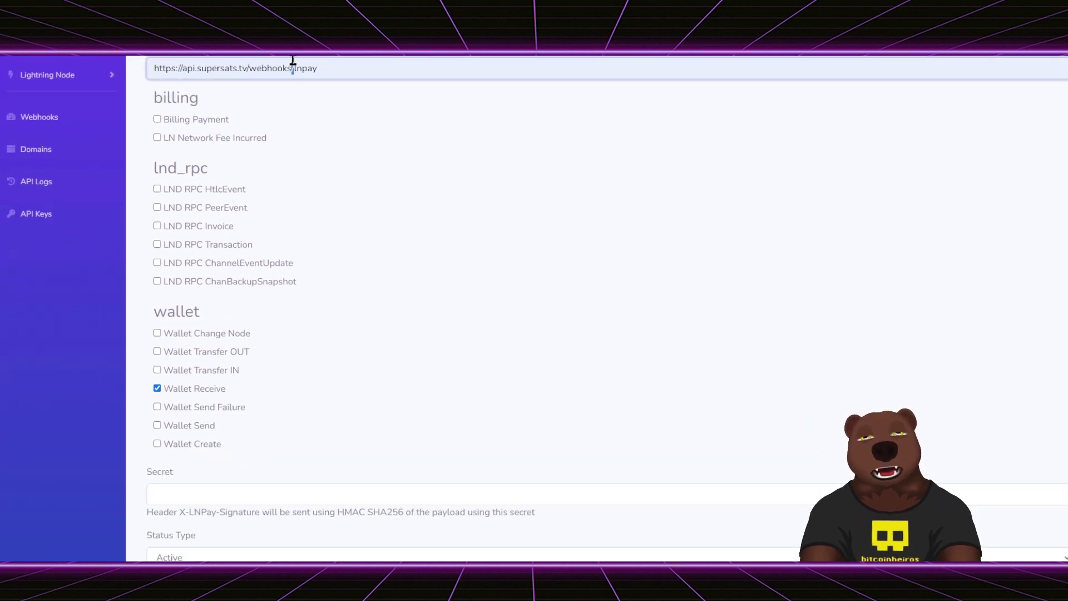
key(ctrl+a)
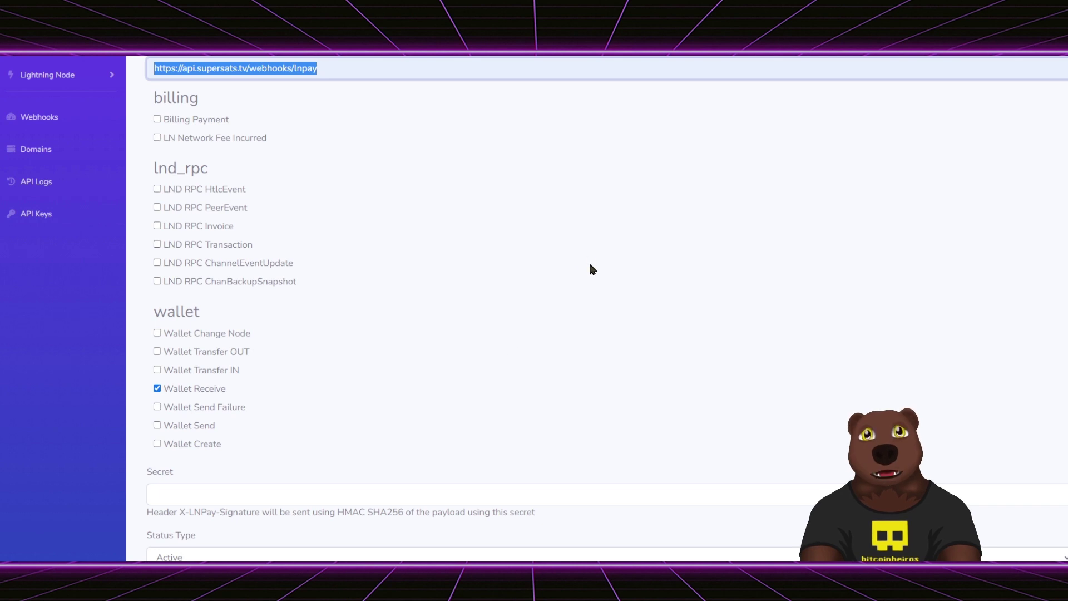
- Paste the long webhook secret into LNPay's Secret field, replacing the earlier value
scroll(589, 261, down, 2)
click(329, 416)
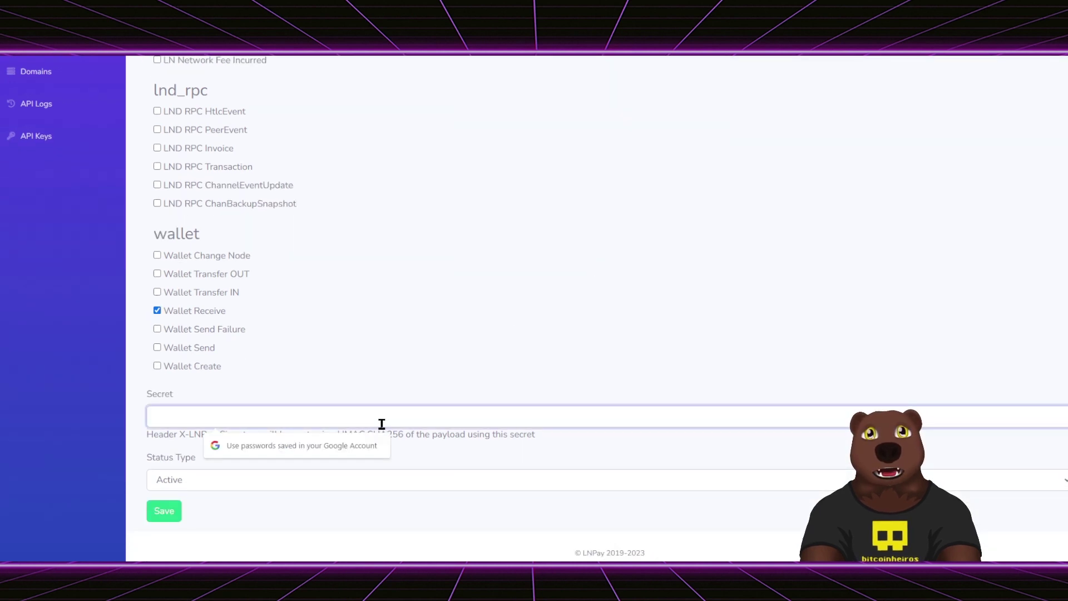
click(534, 319)
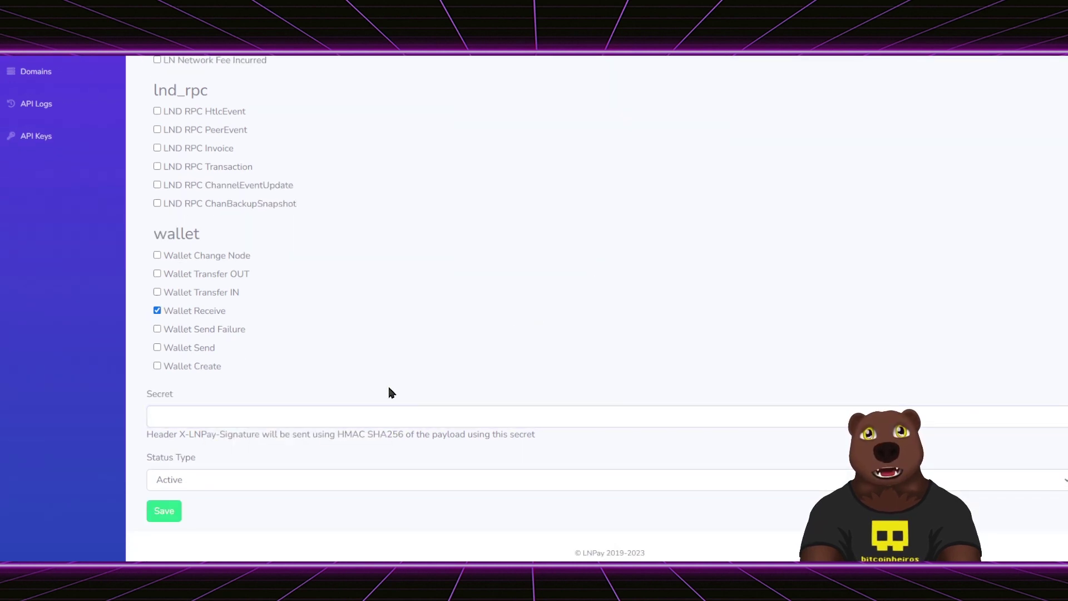
click(403, 423)
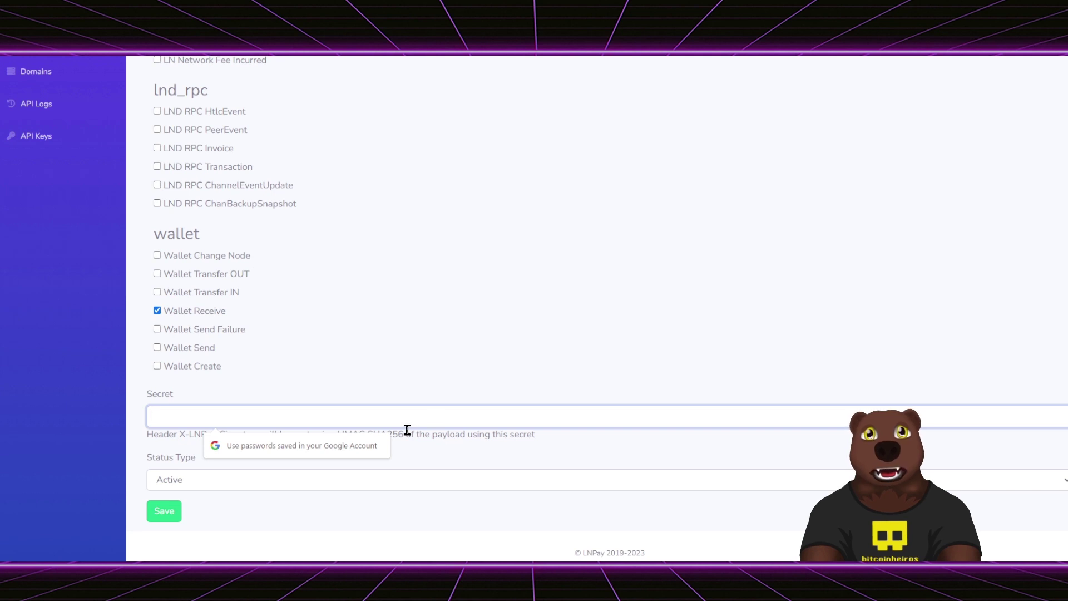
key(ctrl+v)
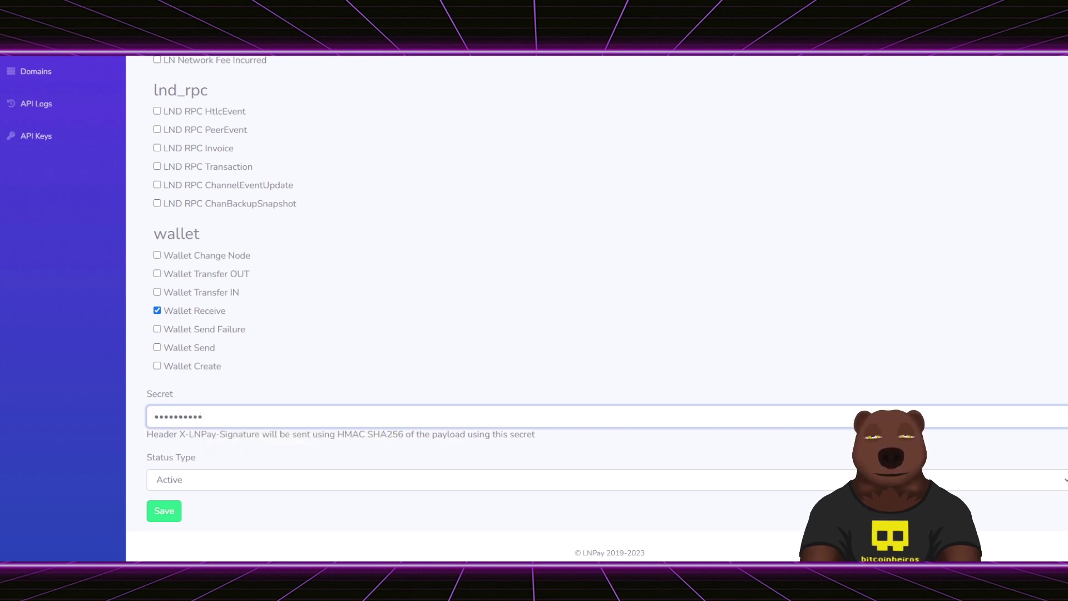
key(ctrl+l)
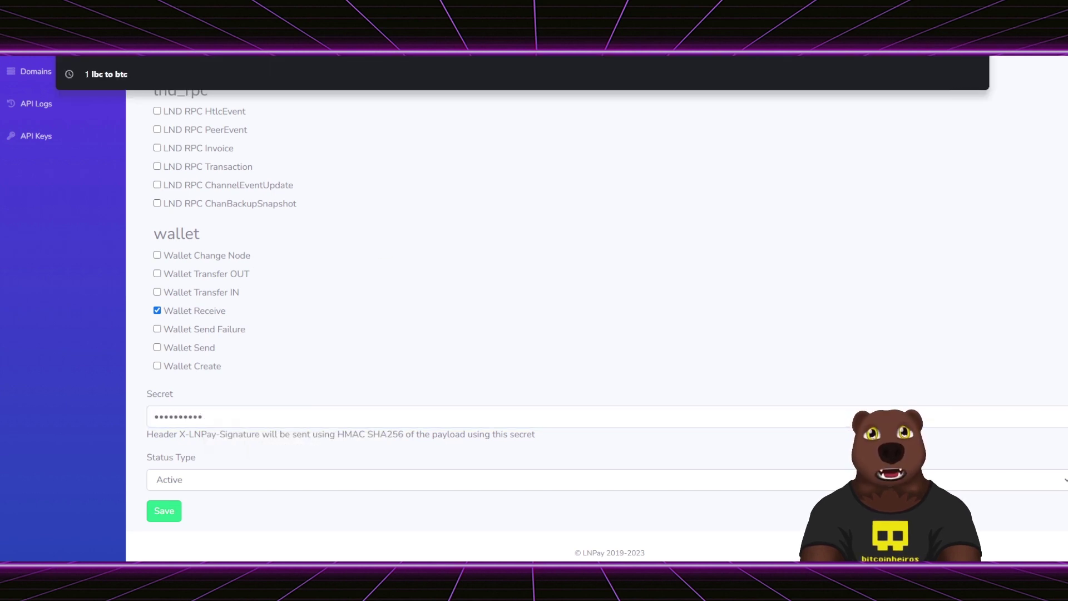
key(Escape)
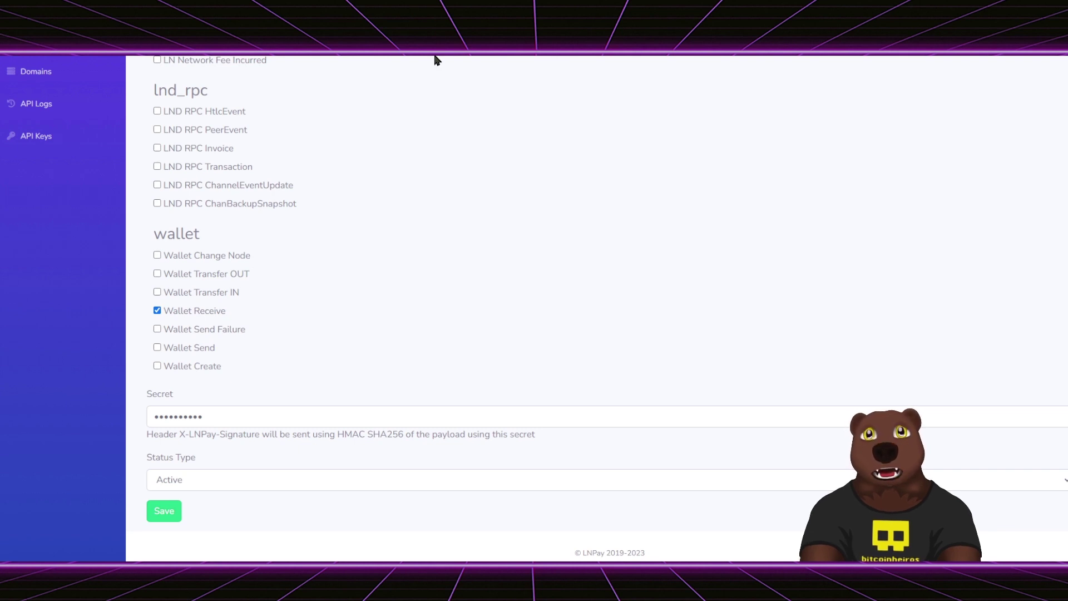
double_click(245, 417)
key(ctrl+v)
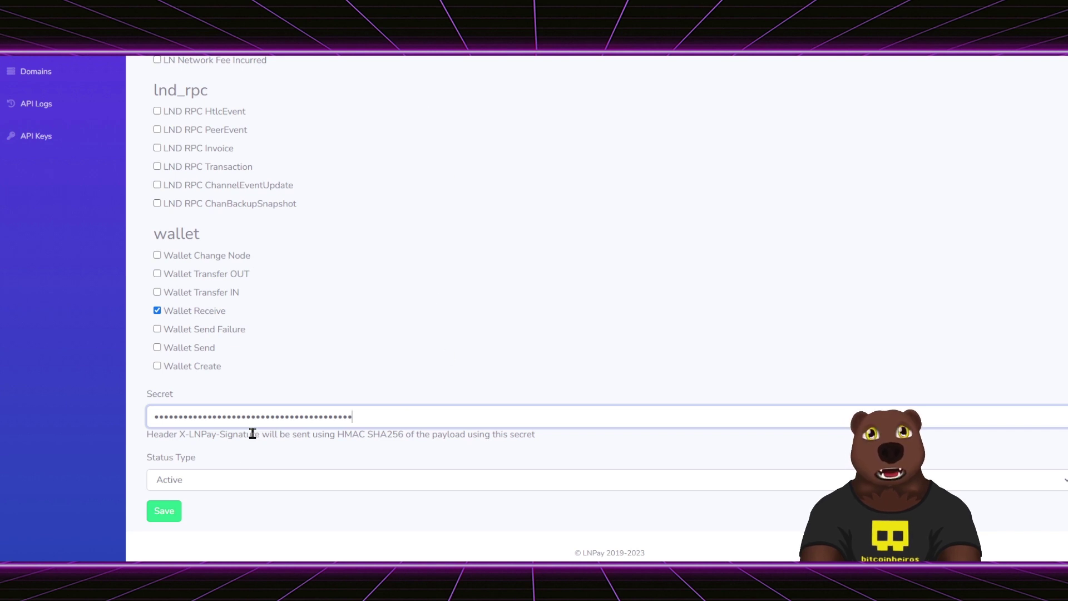
- Recheck the endpoint URL and status, then save the new LNPay webhook
scroll(495, 319, up, 3)
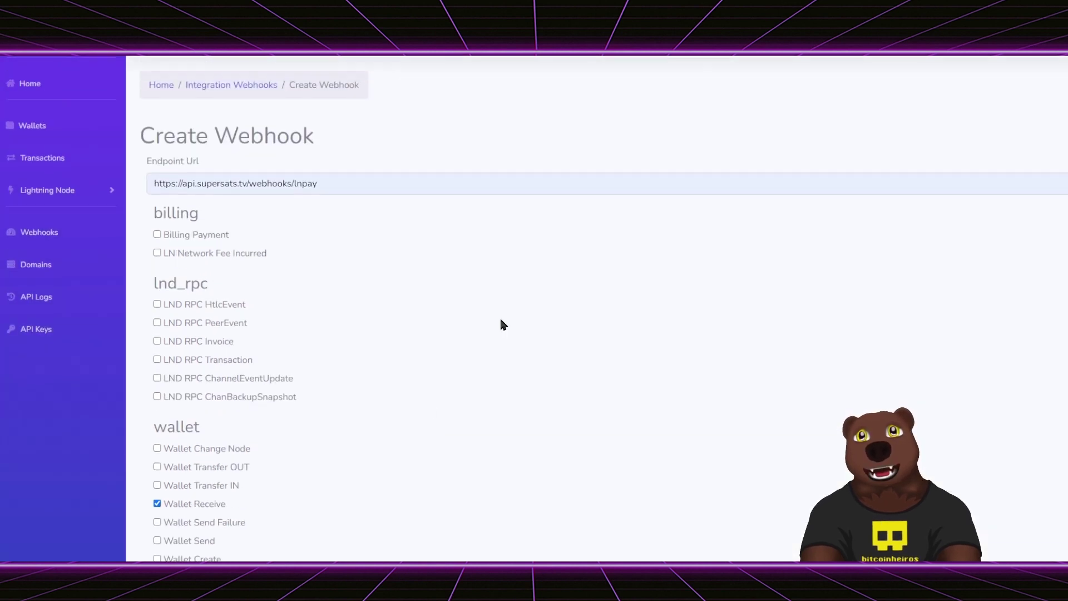
scroll(333, 395, down, 2)
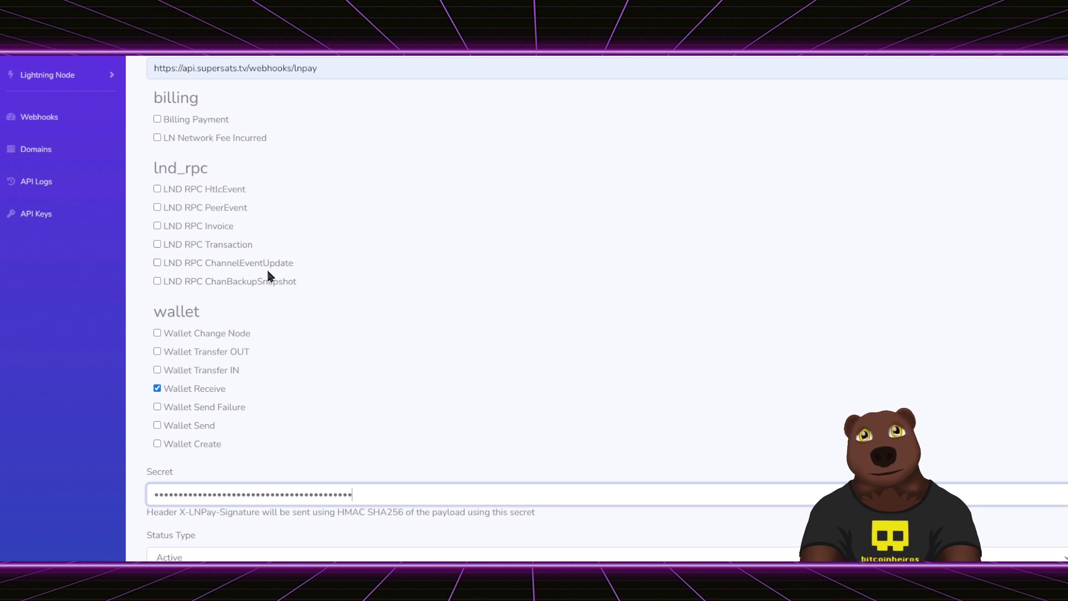
scroll(269, 272, up, 1)
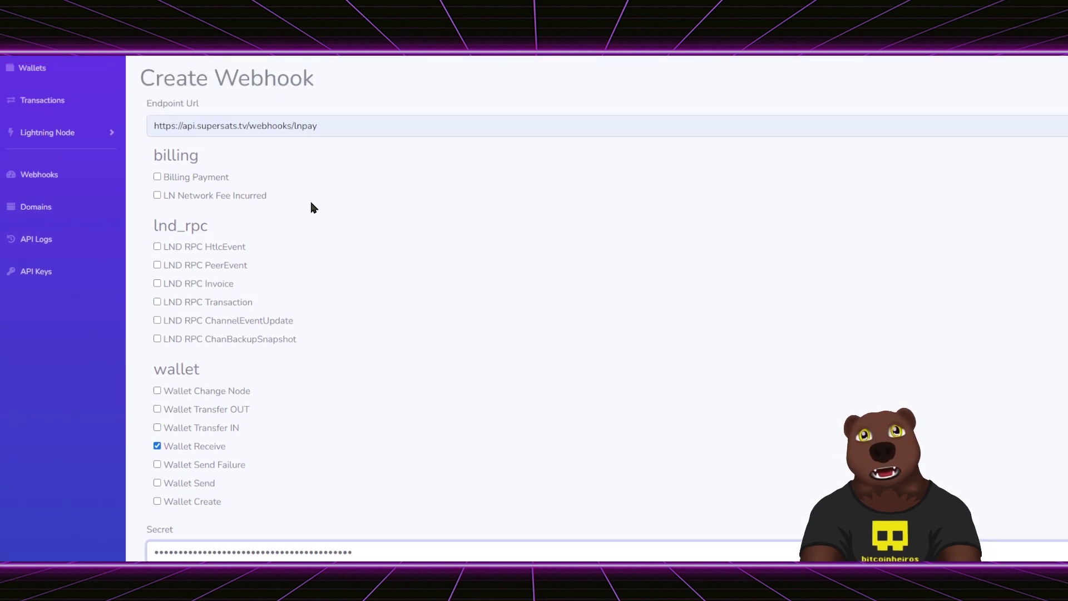
triple_click(306, 125)
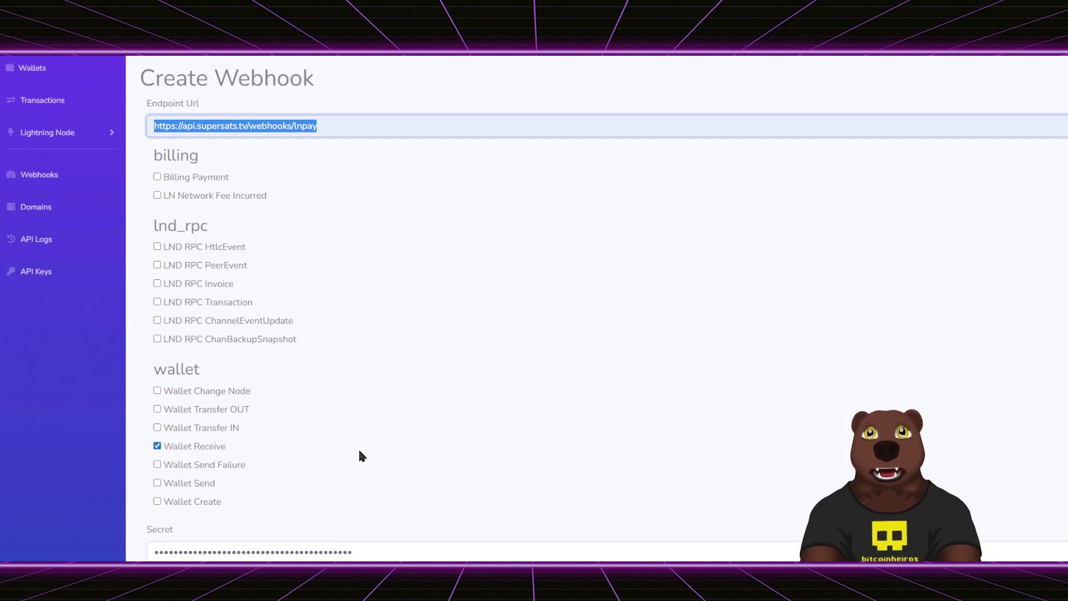
scroll(358, 448, down, 3)
click(218, 495)
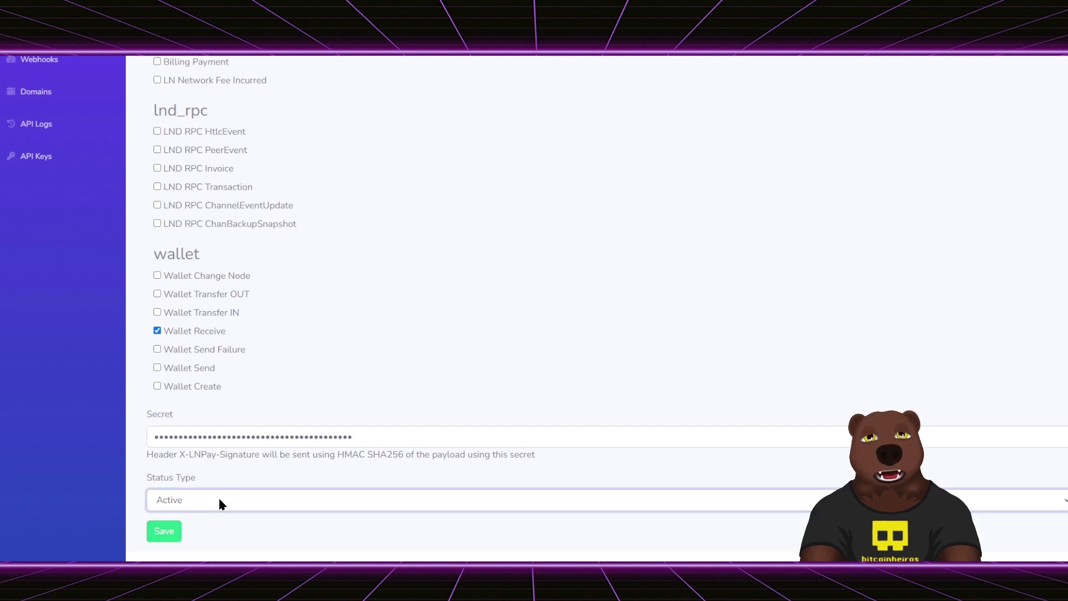
click(166, 530)
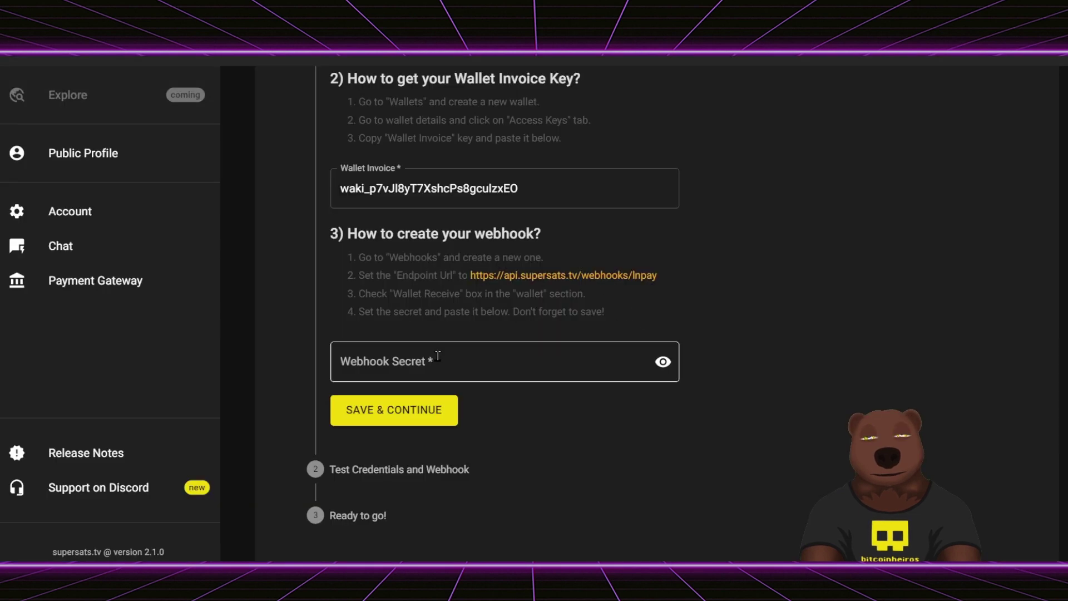
- Paste the webhook secret into supersats.tv's Webhook Secret field and save the credentials
click(436, 356)
key(ctrl+v)
click(703, 357)
click(419, 421)
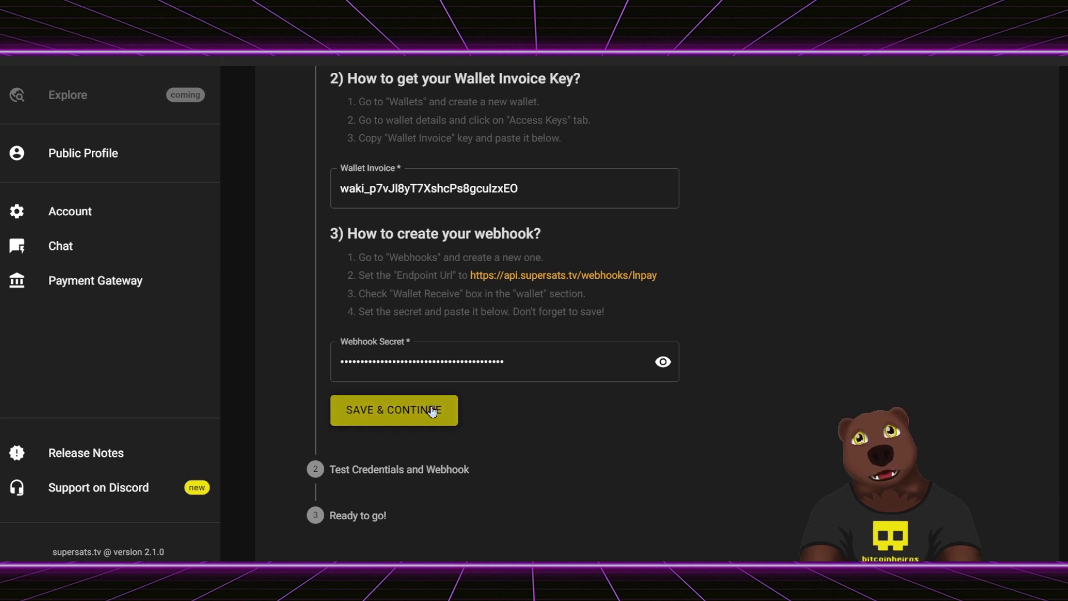
- Submit the LNPay credentials on supersats.tv and decline Chrome's offer to save the password
click(431, 411)
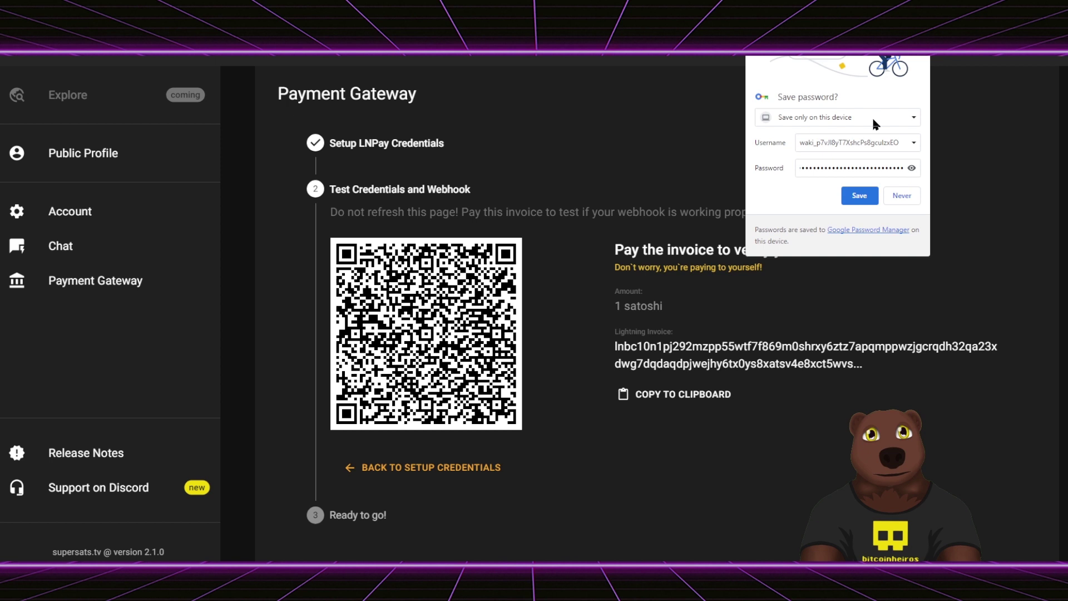
click(901, 197)
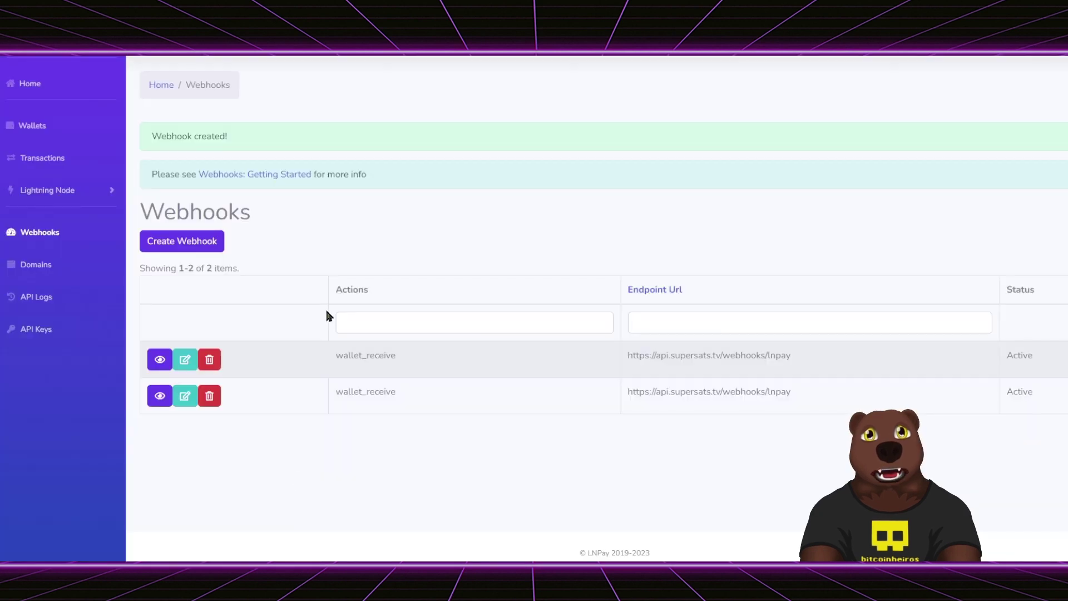
- Check LNPay's wallet list shows supersats teste with a balance of 1 sat and open its details
click(41, 133)
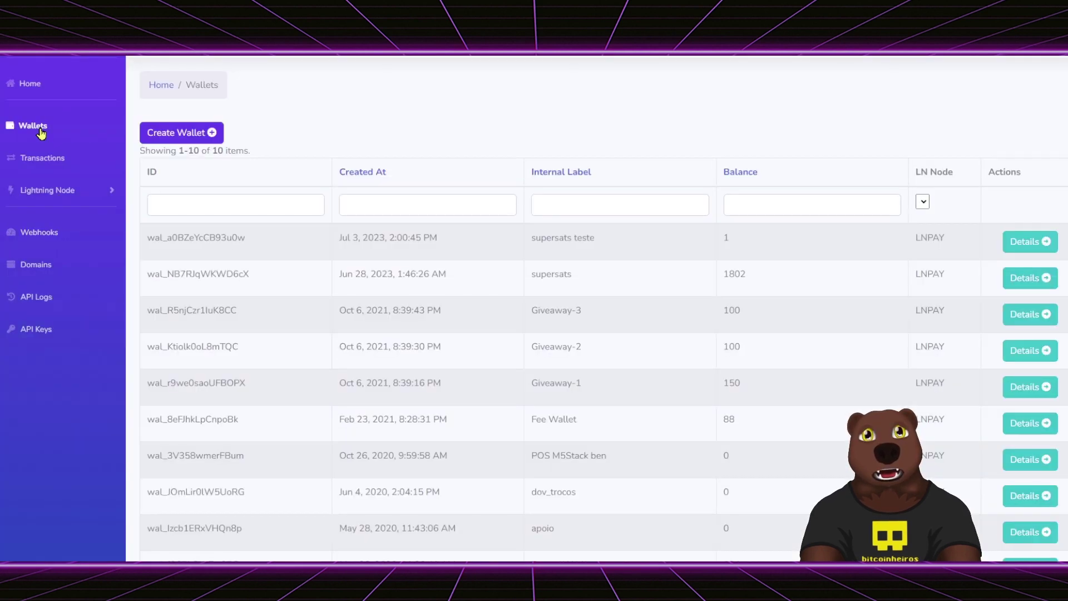
triple_click(580, 244)
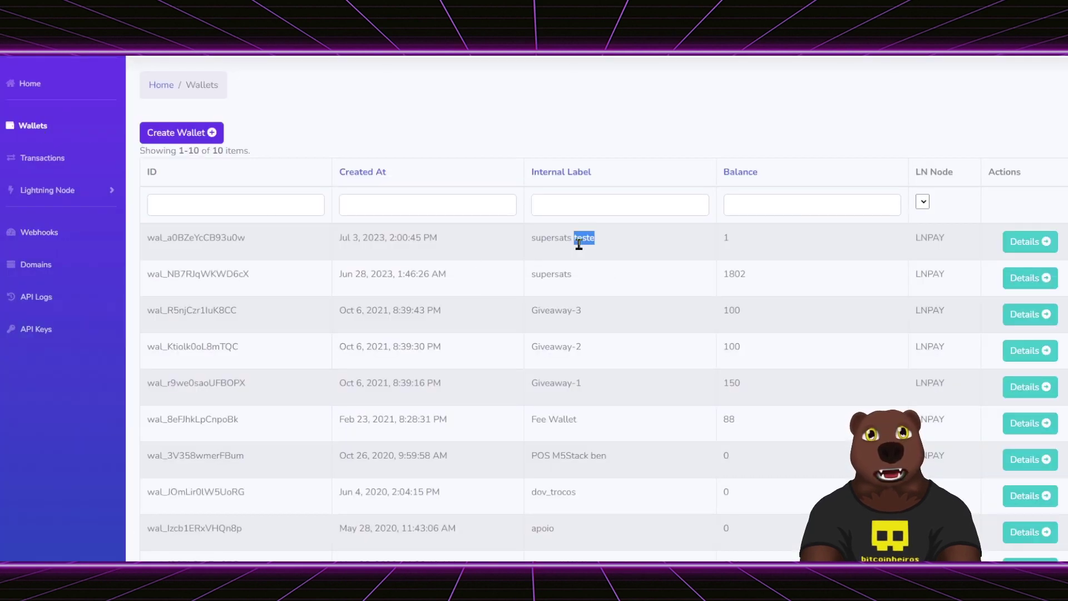
double_click(726, 237)
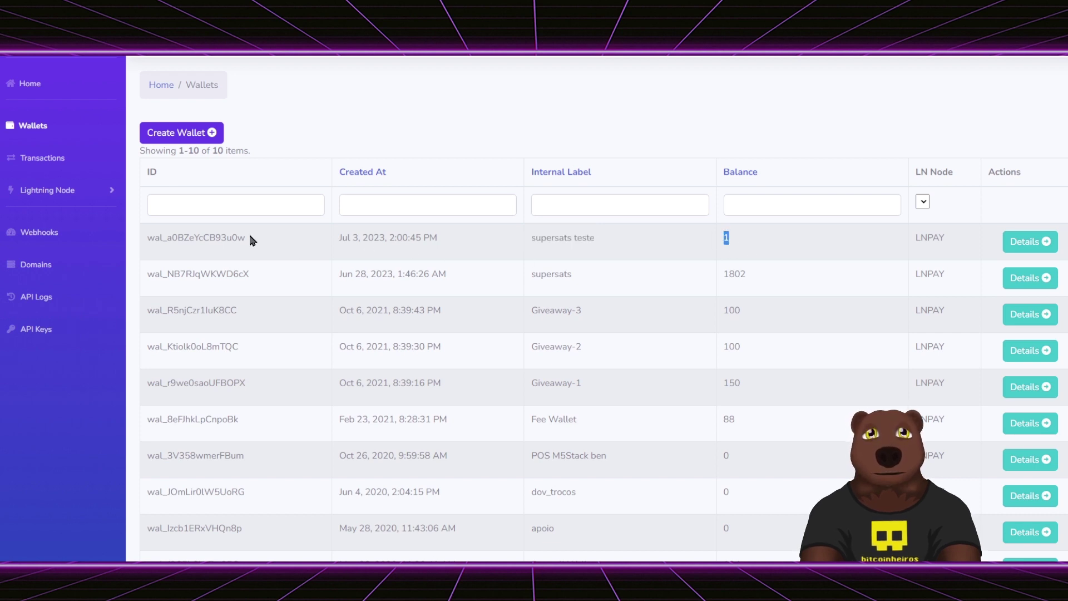
click(1029, 243)
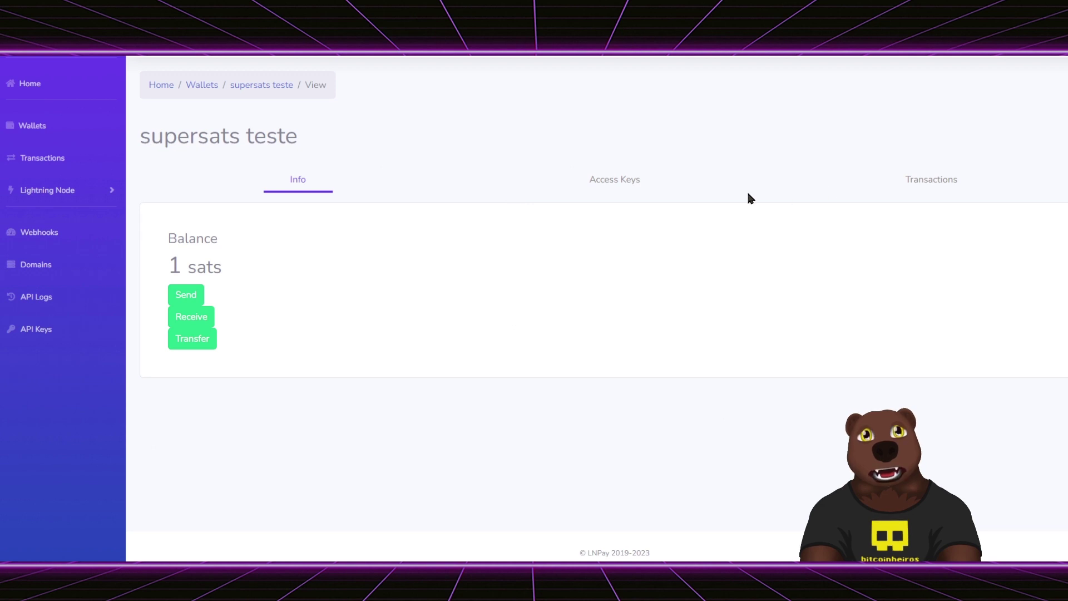
- Look over the wallet's Receive and Transfer forms without choosing a destination wallet
click(184, 296)
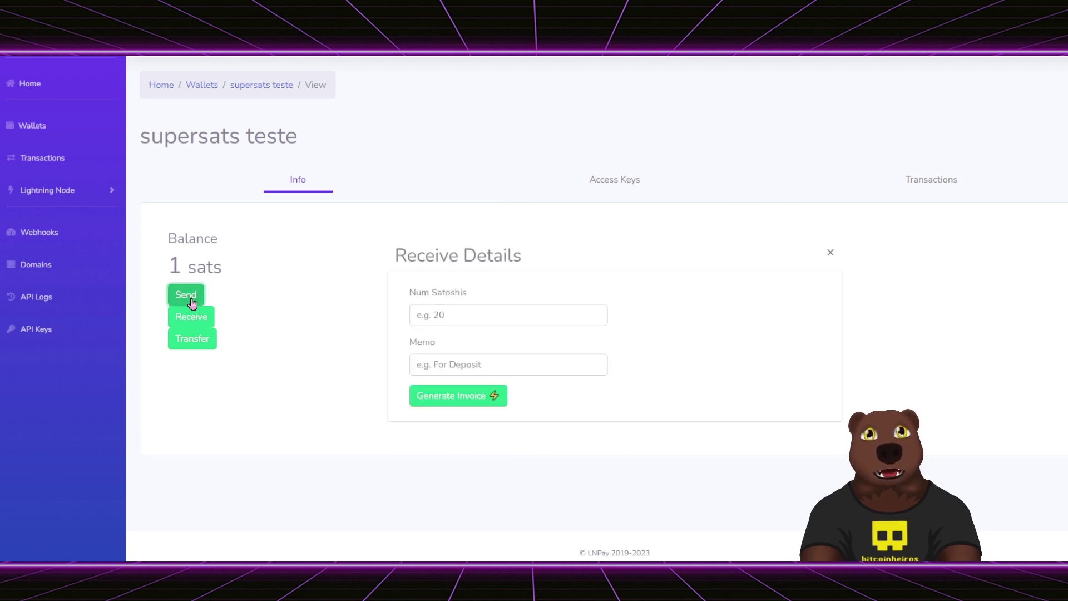
click(200, 340)
scroll(600, 384, down, 2)
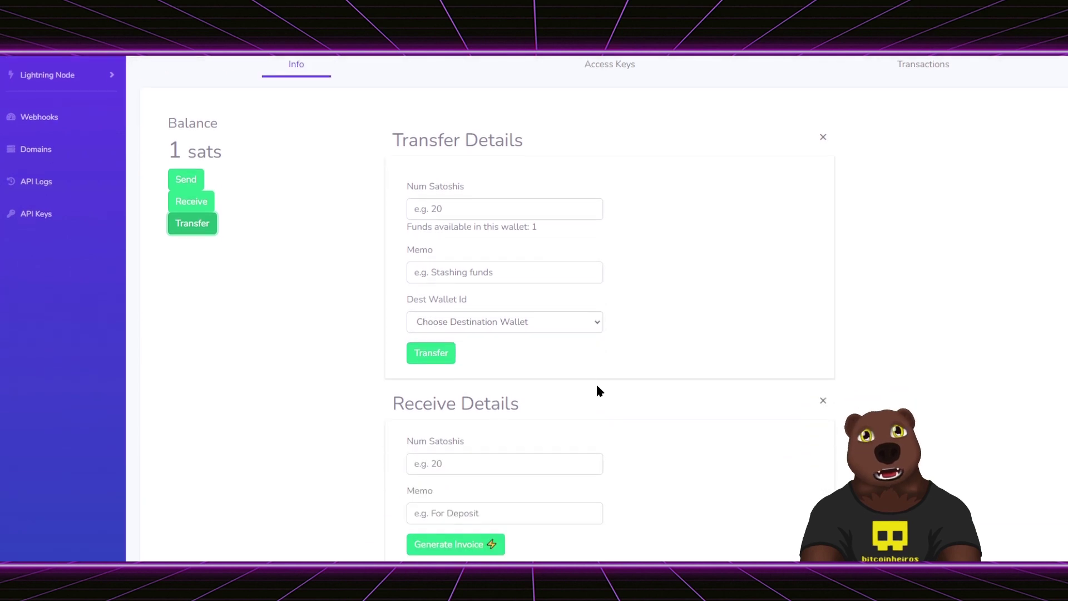
click(539, 327)
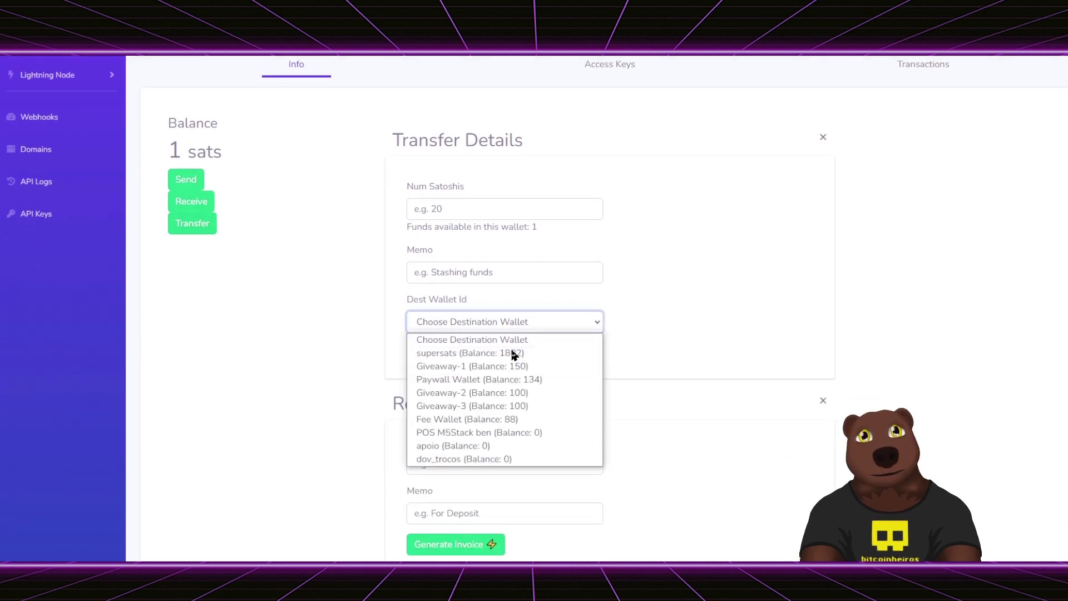
click(291, 336)
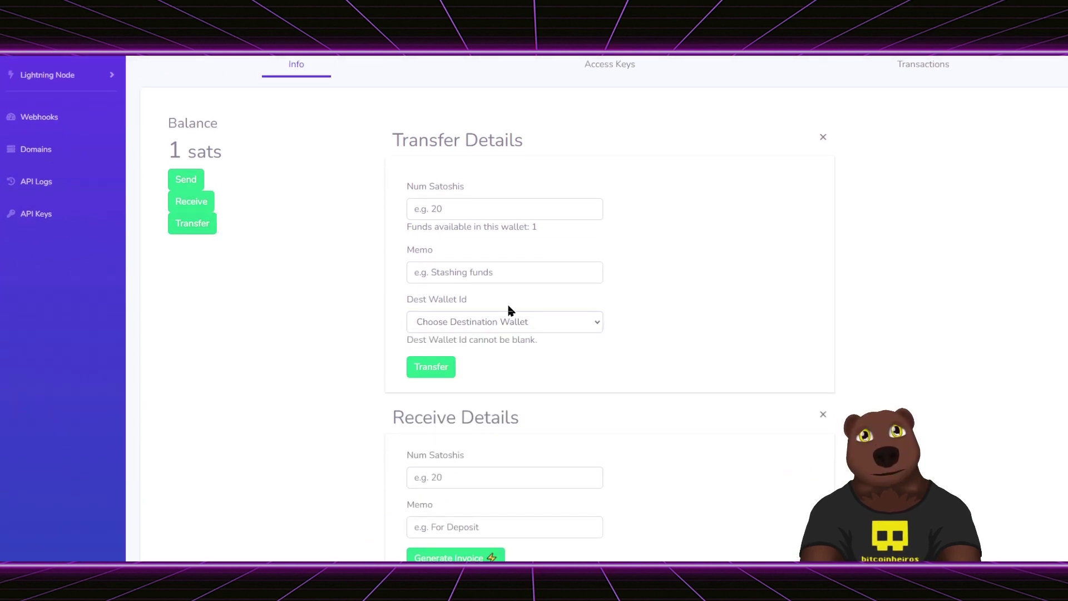
click(483, 328)
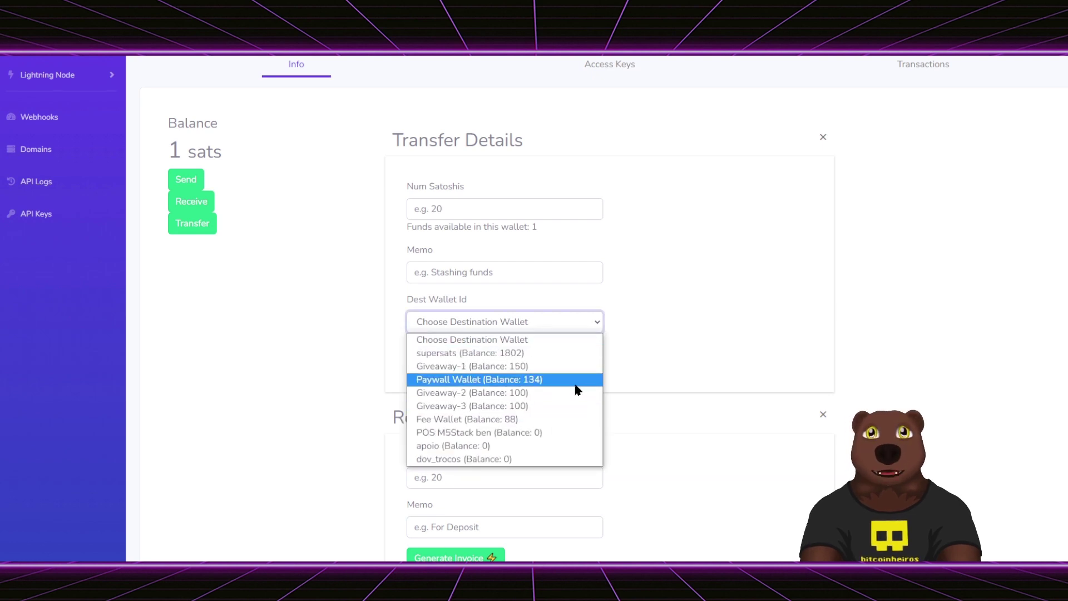
click(704, 323)
scroll(704, 323, up, 3)
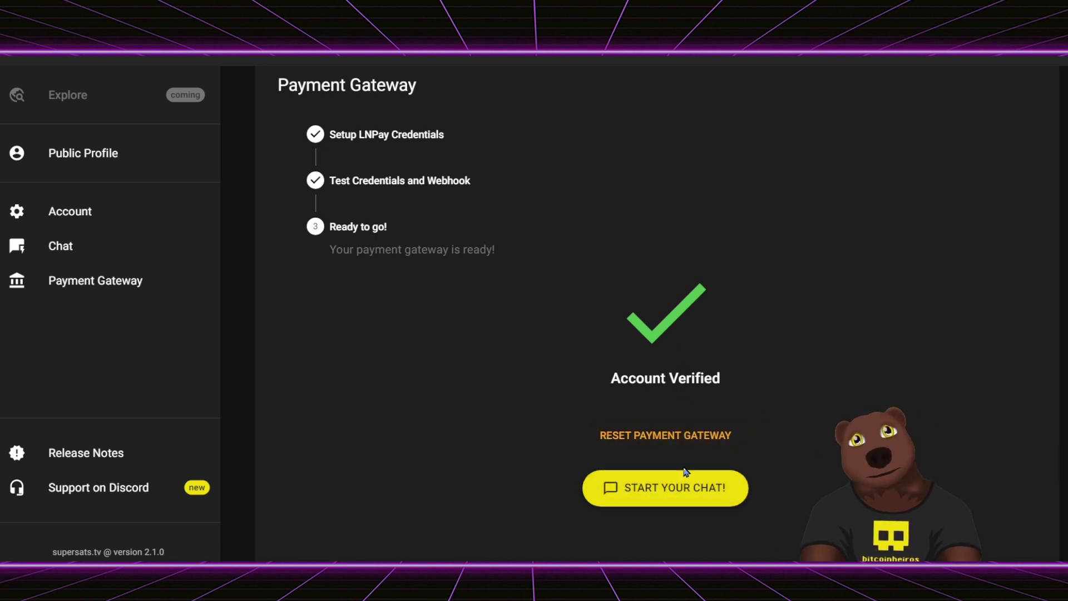
- Reset the supersats.tv payment gateway view back to its setup form
click(656, 437)
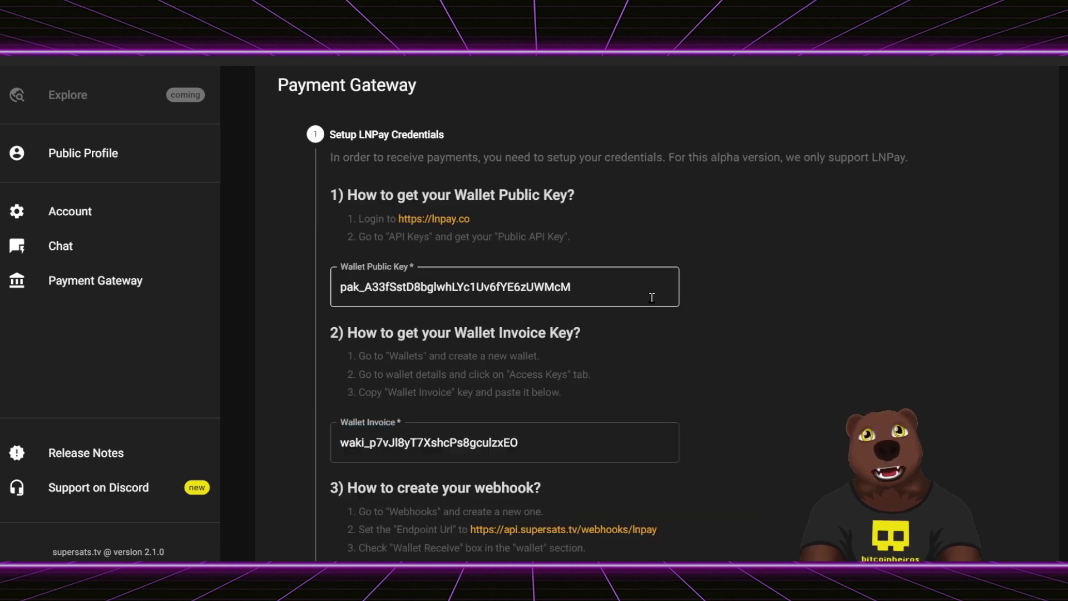
scroll(584, 261, down, 4)
scroll(635, 445, down, 1)
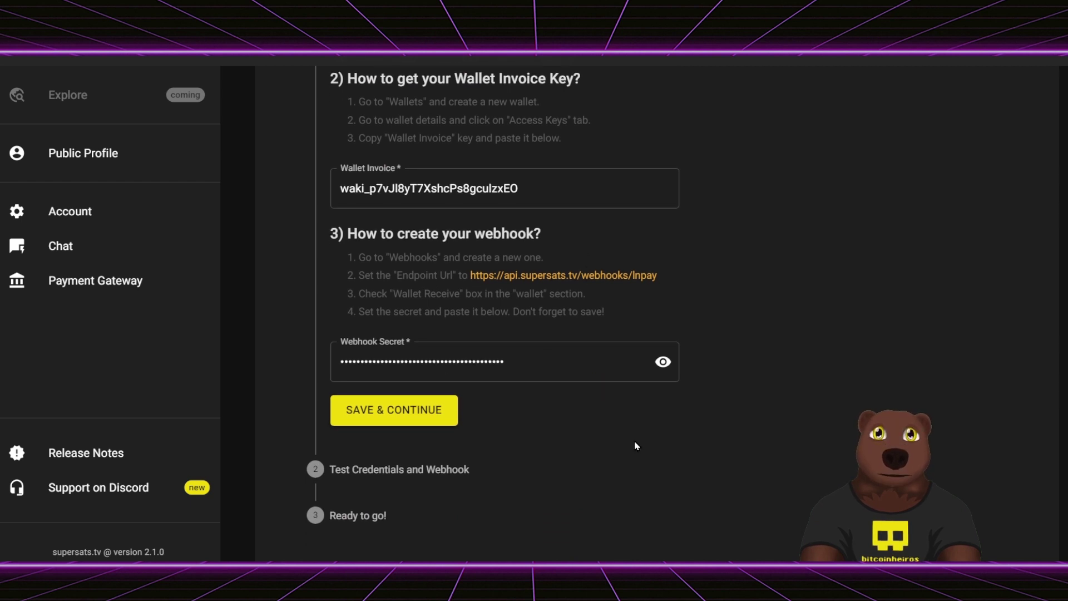
scroll(636, 446, up, 2)
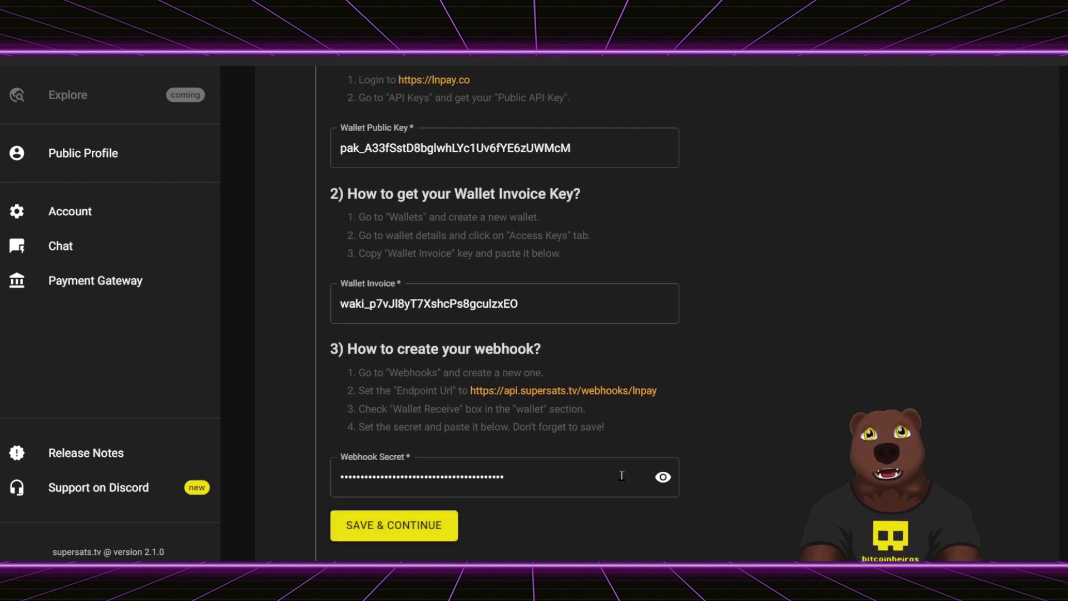
scroll(664, 372, down, 2)
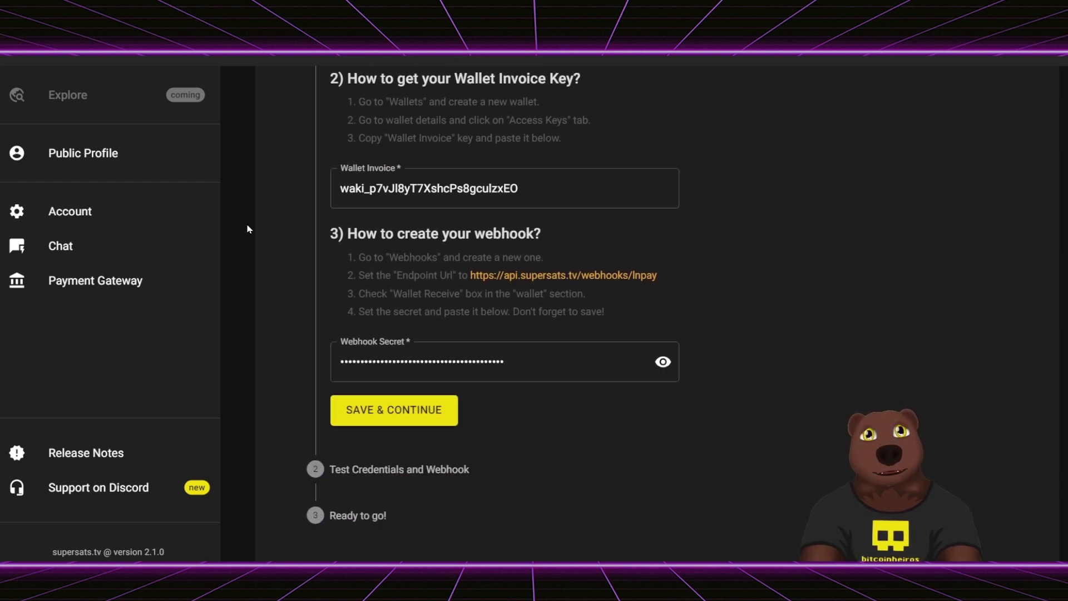
- Confirm the Payment Gateway shows Account Verified and begin the Setup Chat form
click(47, 245)
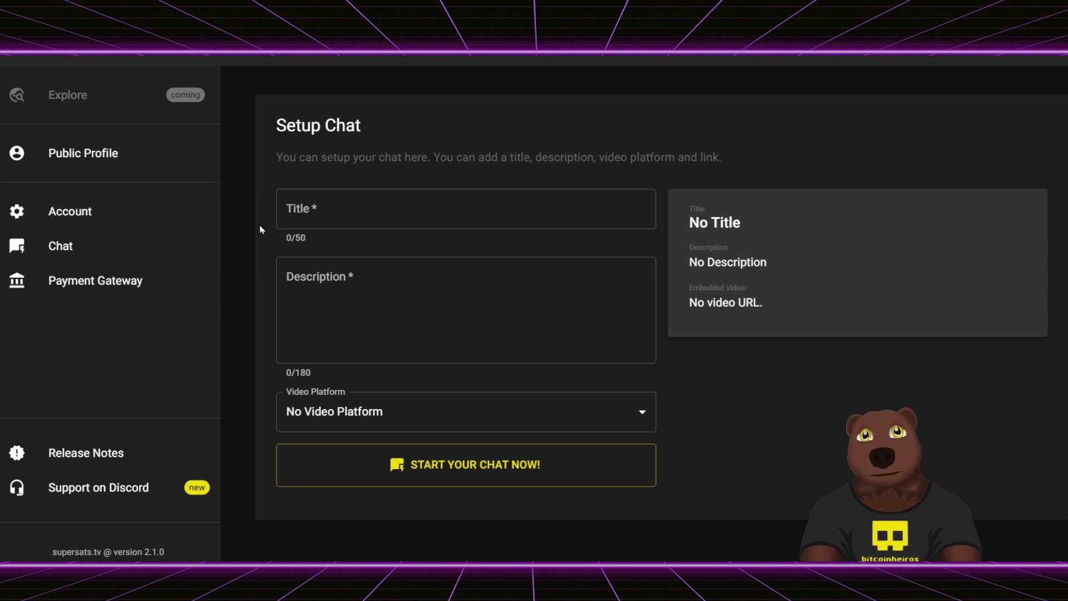
click(123, 281)
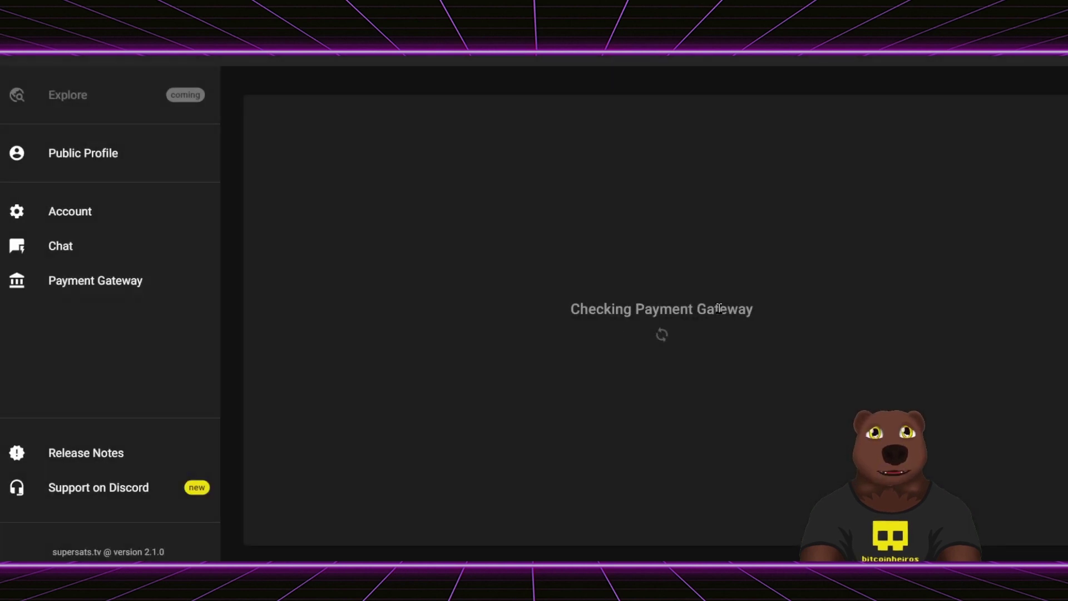
click(657, 496)
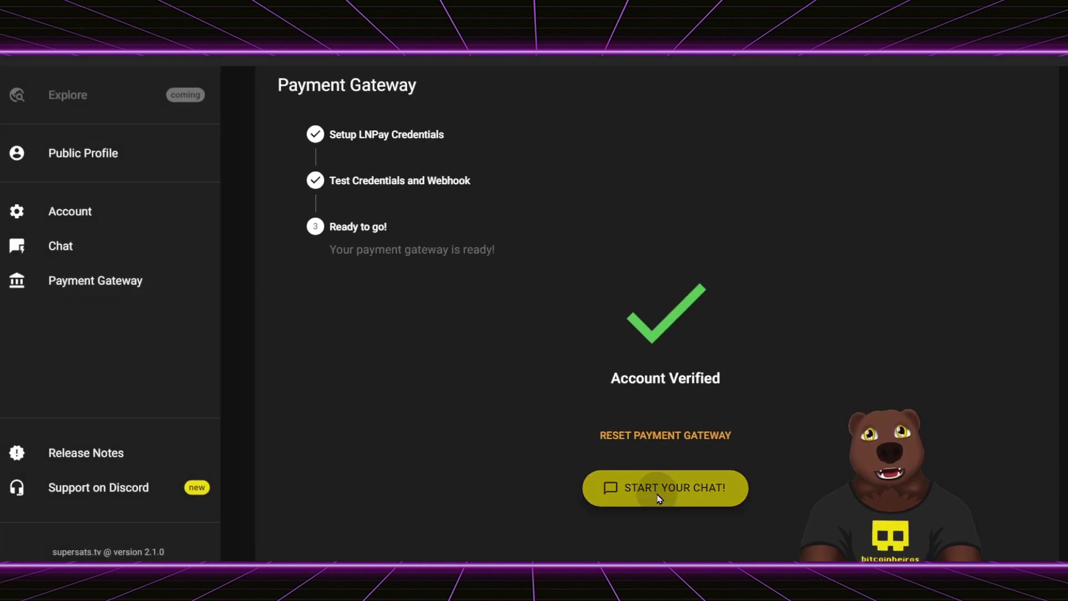
click(525, 201)
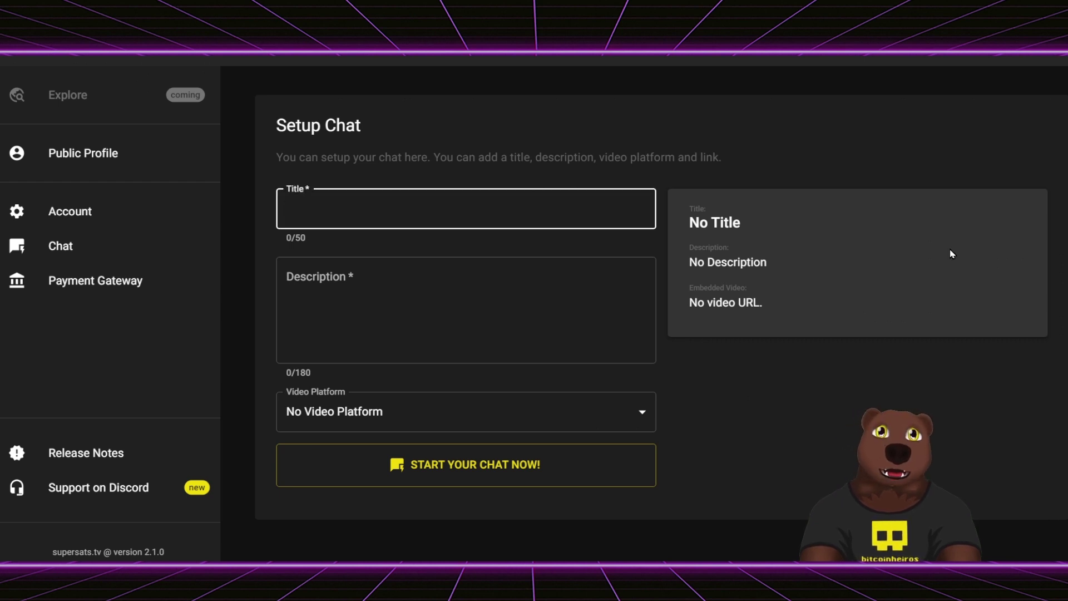
- Title the chat 'Supersats LIVES bitcoinheiros'
text(LIV)
key(BackSpace)
key(BackSpace)
- Write the two-line description inviting live messages, keeping No Video Platform selected
key(BackSpace)
text(Supersats LIVES bitcoinheiros)
key(Tab)
text(Envie sua mensagem pra gente ler ao vivo na LIVE!)
key(Return)
text(As mensagens com mais satoshinhos terça)
key(BackSpace)
key(BackSpace)
text(ão prioridade)
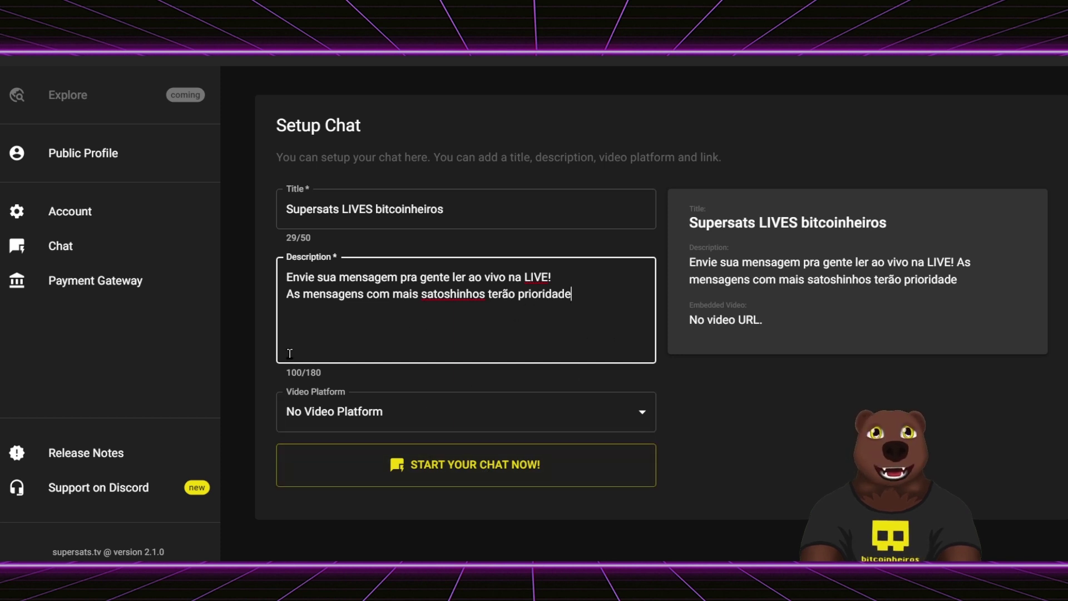
triple_click(313, 372)
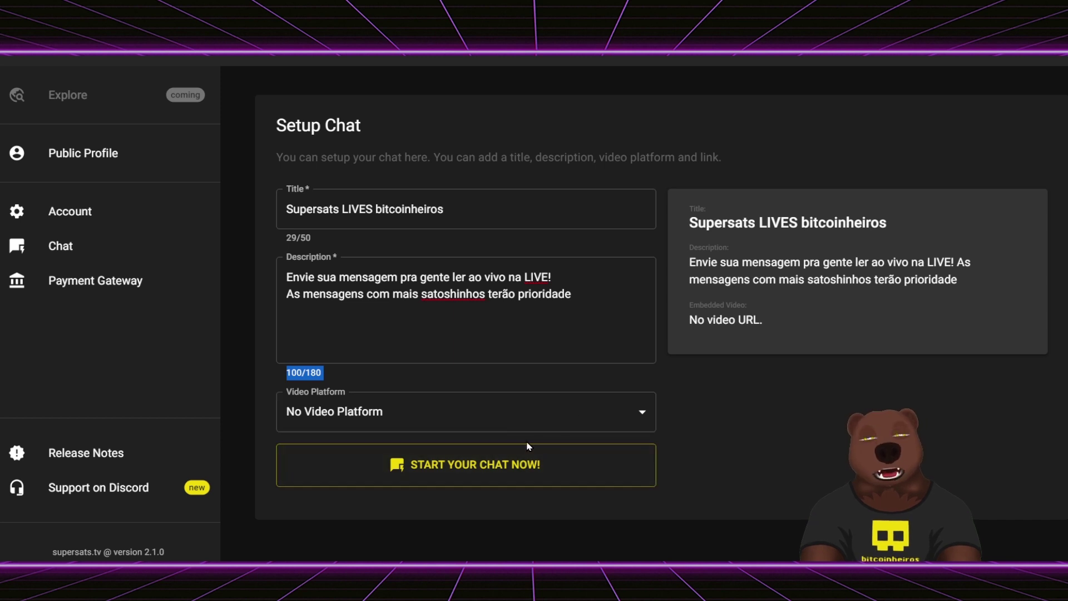
click(445, 408)
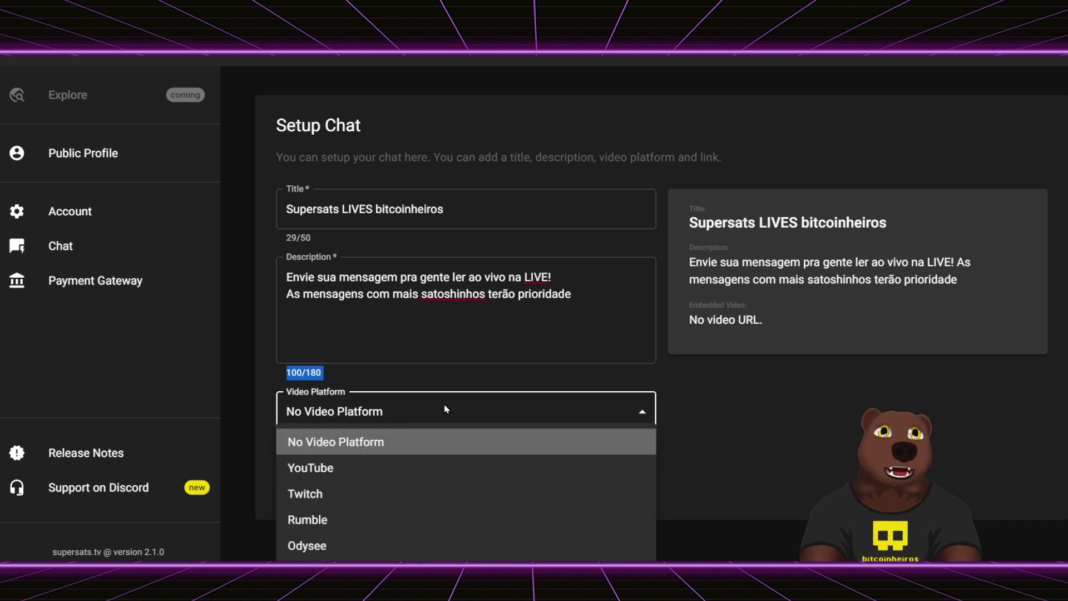
click(348, 407)
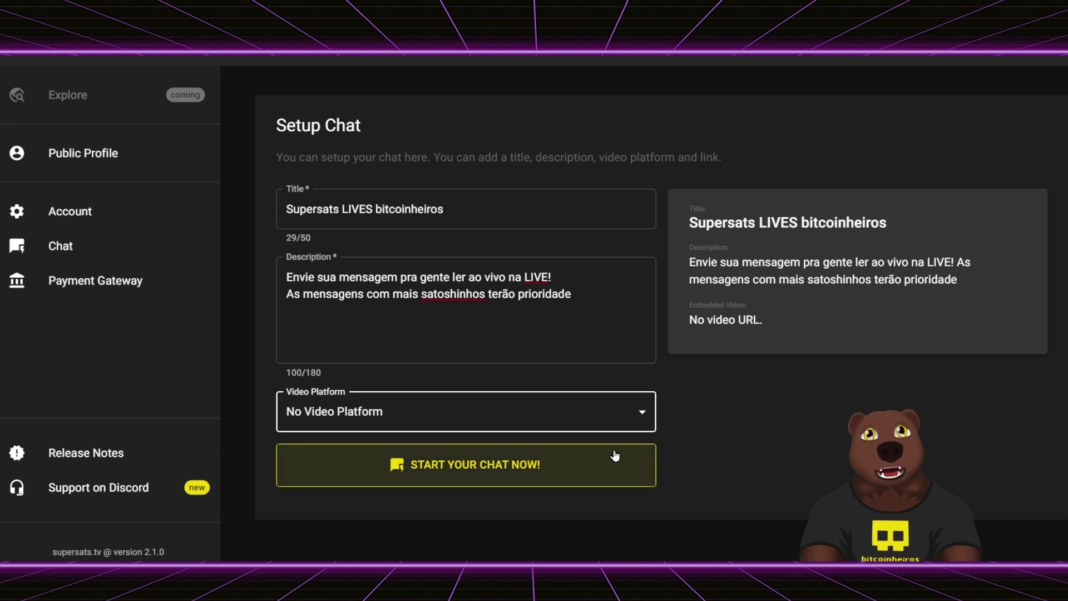
- Create the 'Supersats LIVES bitcoinheiros' chat, copy its profile link and check the public page
click(466, 468)
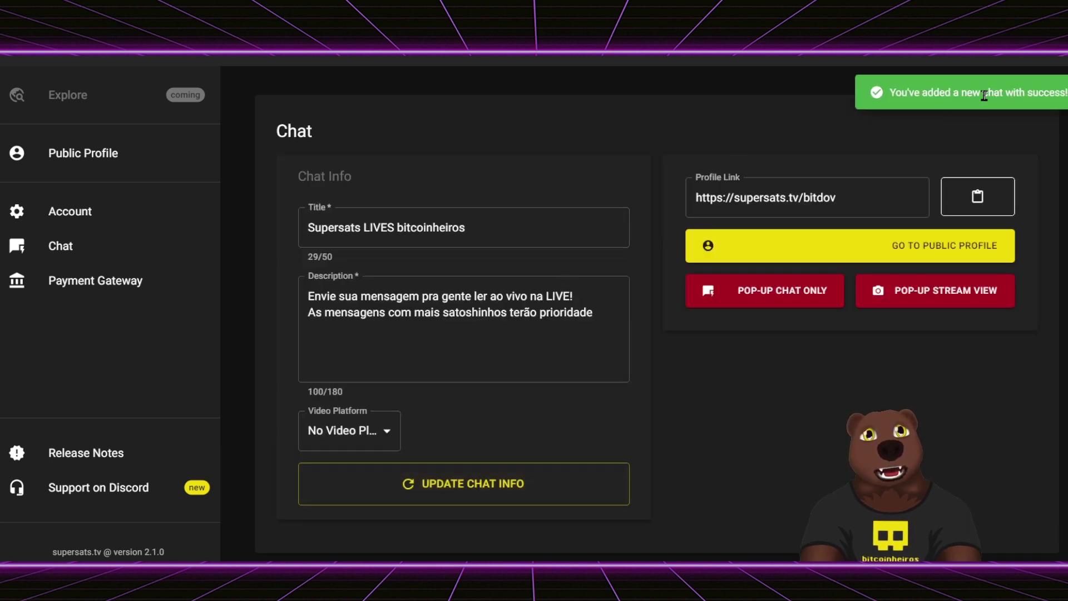
click(978, 197)
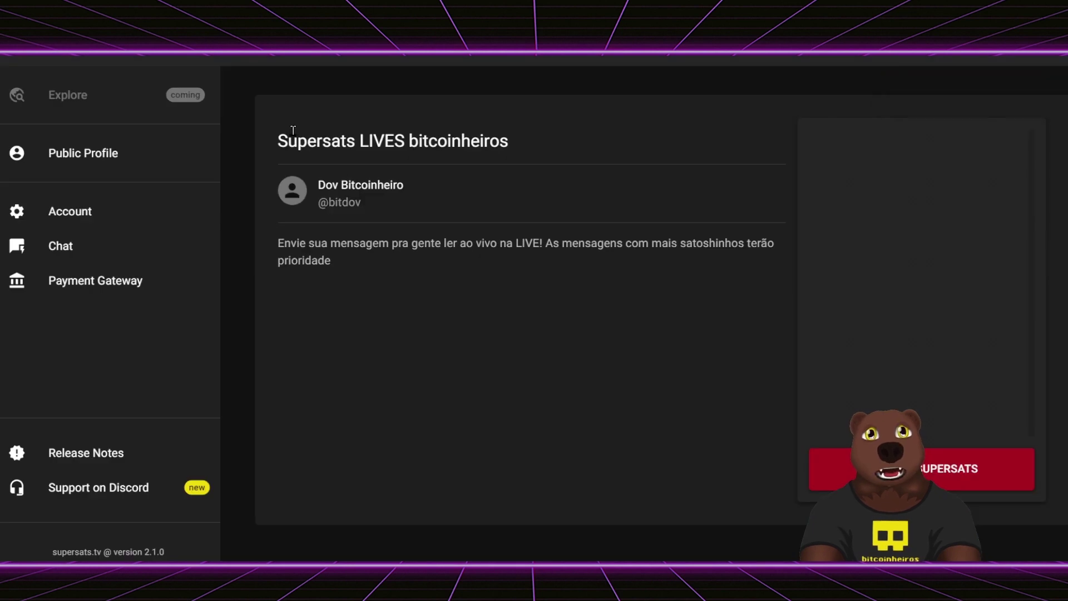
right_click(280, 140)
click(280, 140)
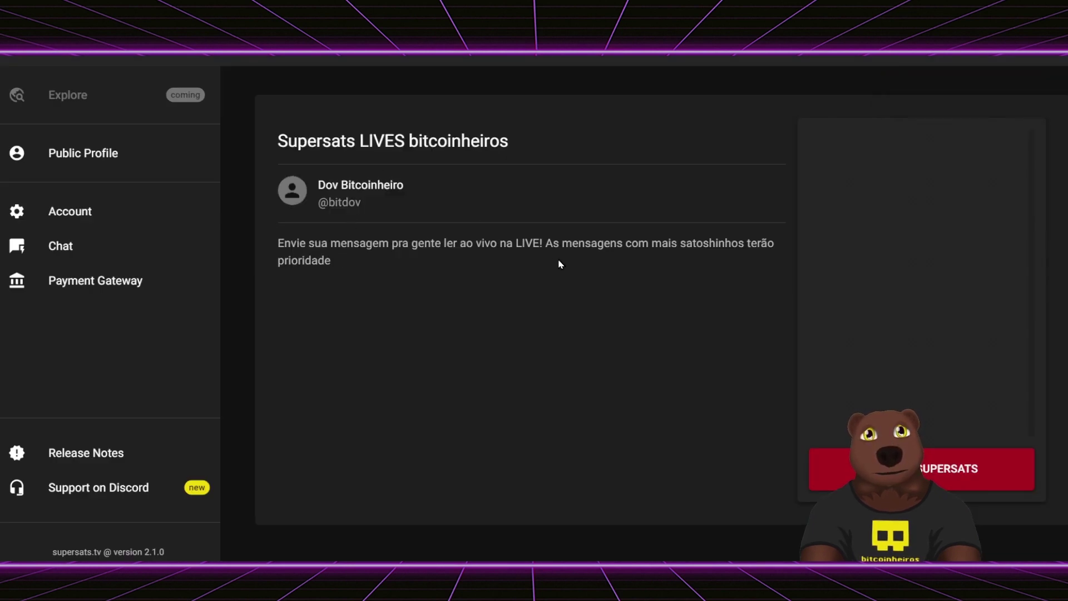
key(ctrl+a)
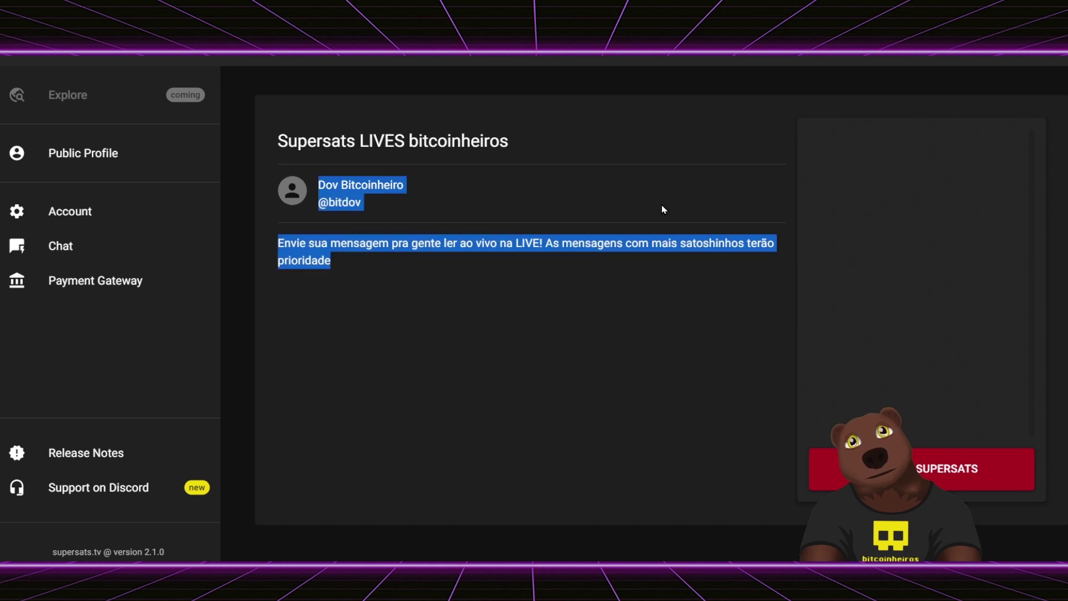
click(513, 289)
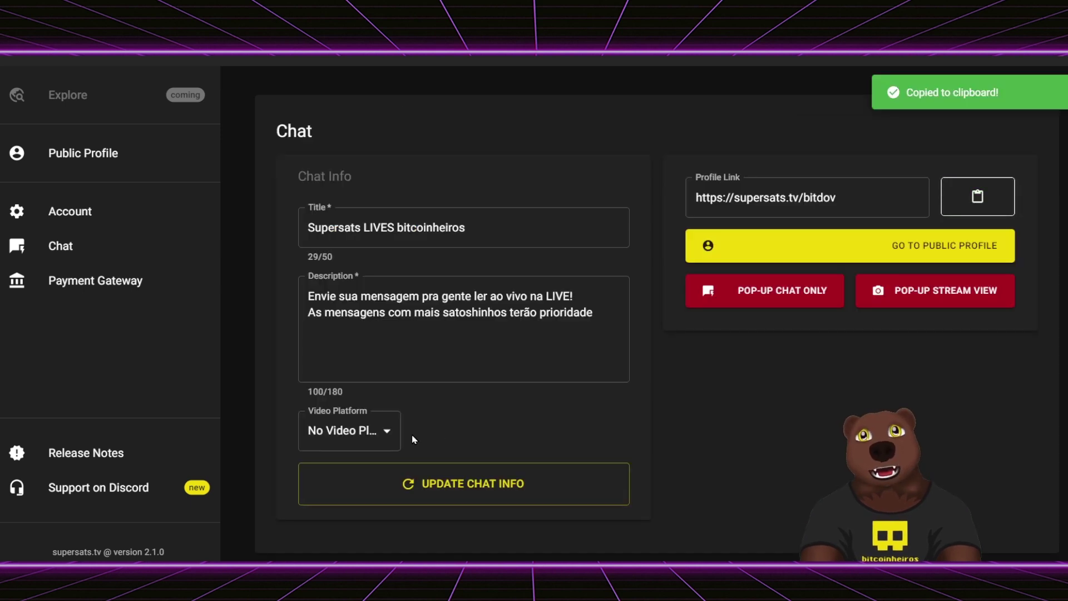
click(367, 434)
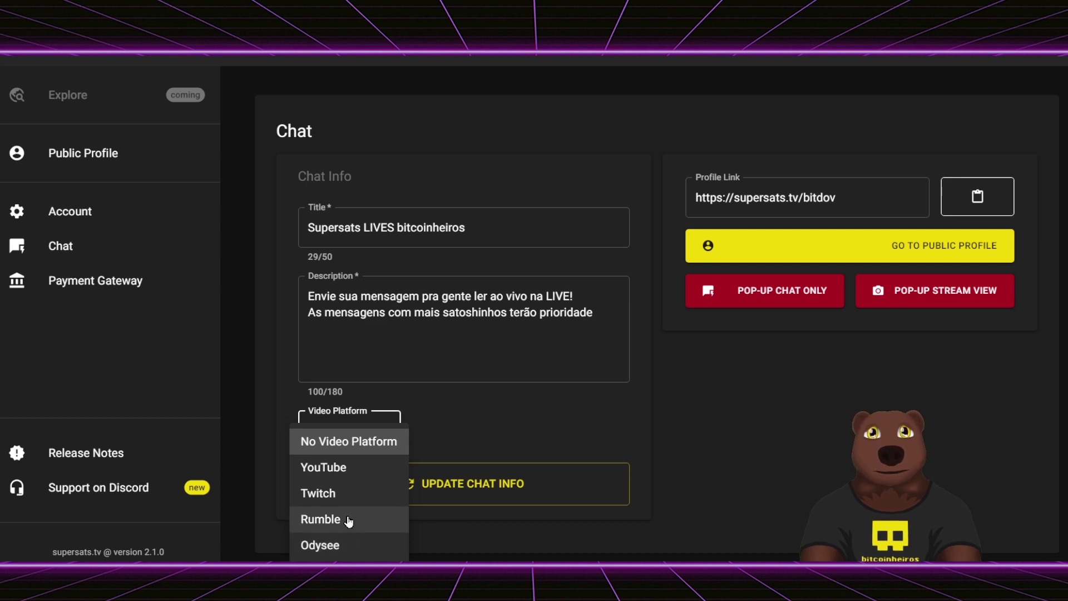
- Choose YouTube and paste the live video URL with the trailing ?feature=share removed
click(355, 478)
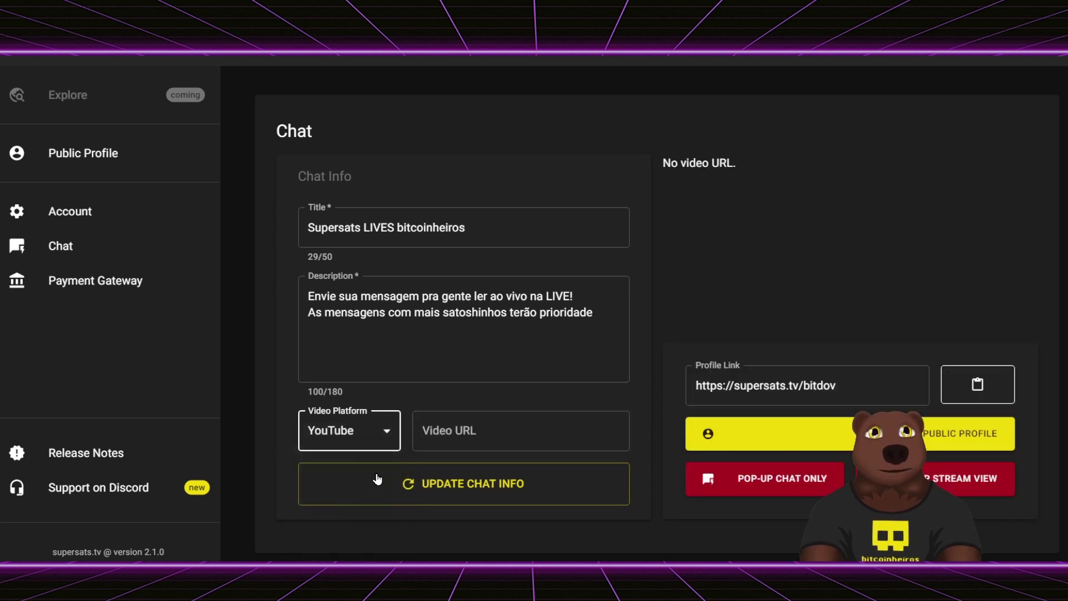
click(462, 443)
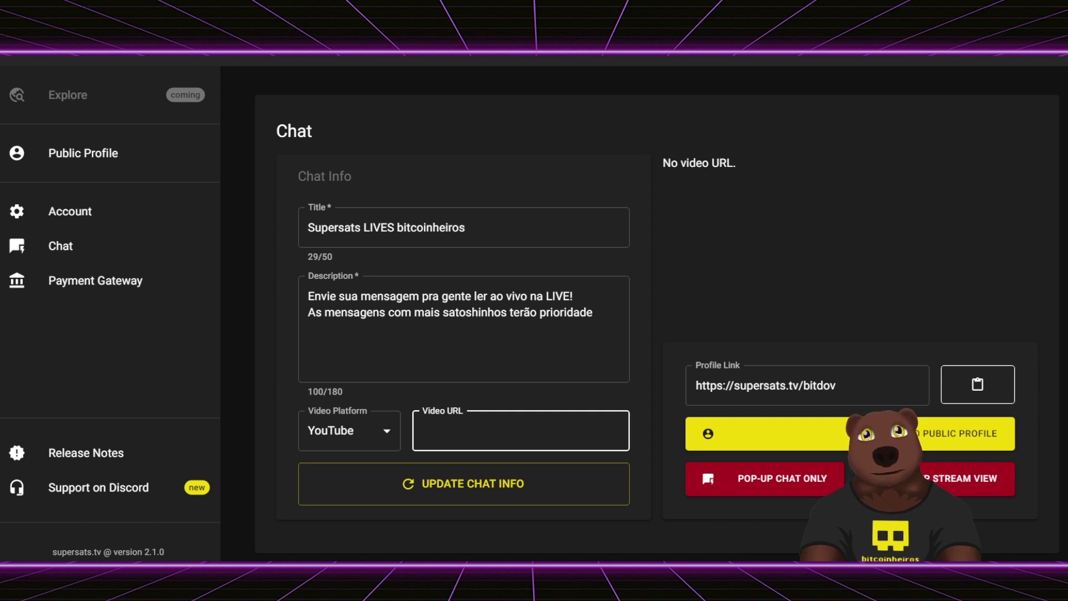
mouse_move(182, 572)
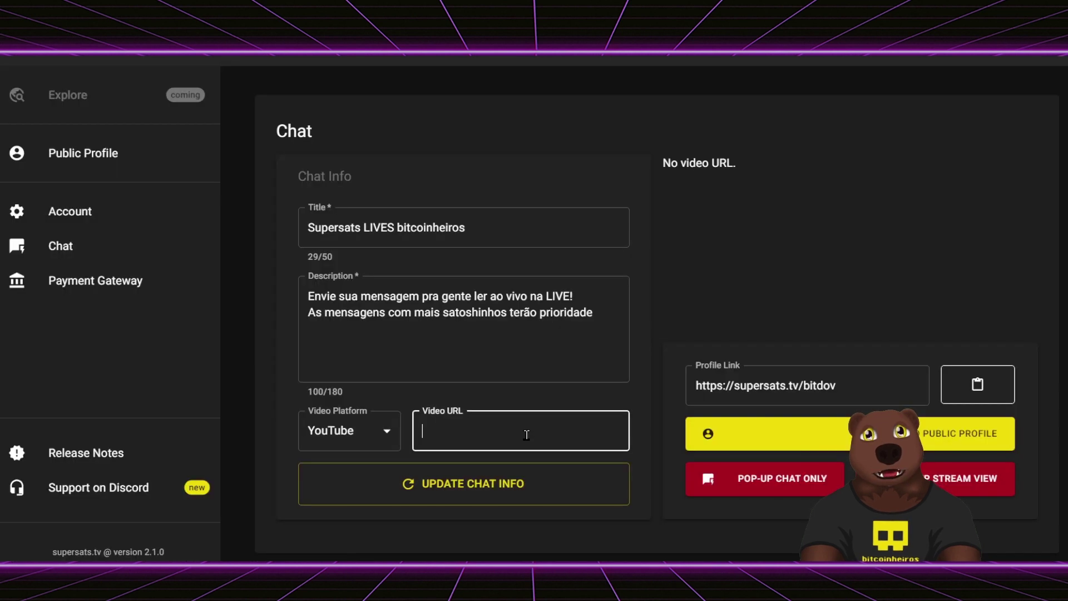
key(ctrl+v)
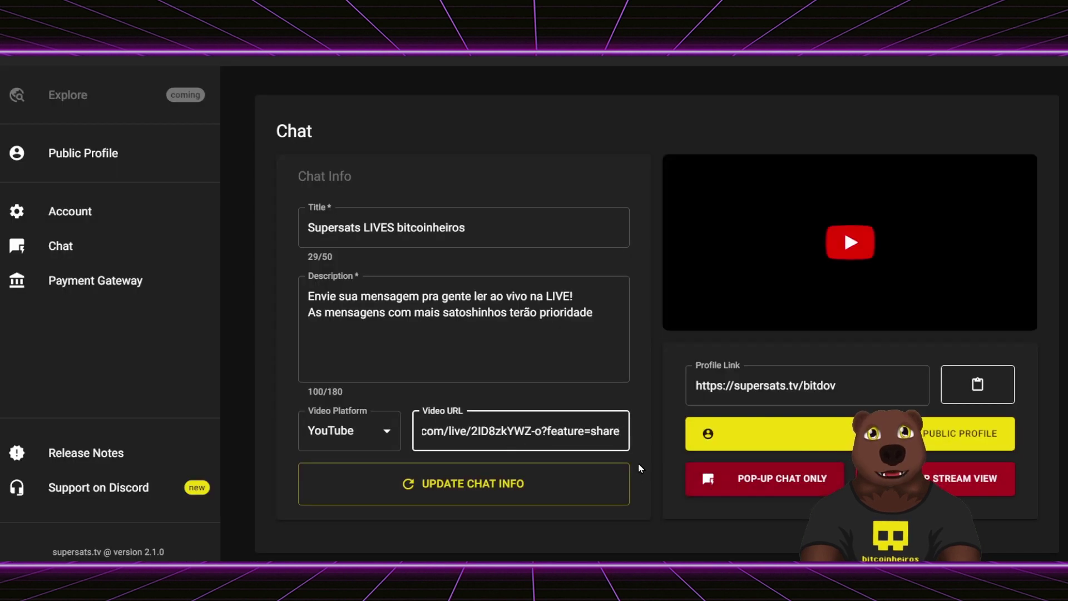
drag(537, 430, 621, 430)
key(BackSpace)
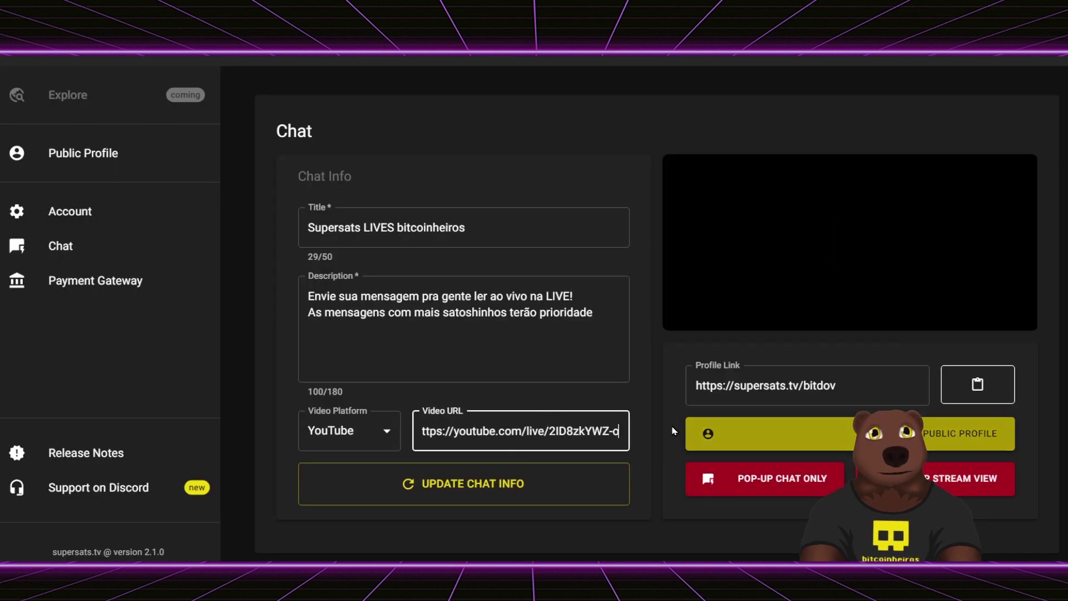
- Save the updated chat info and copy the chat's profile link again
click(556, 484)
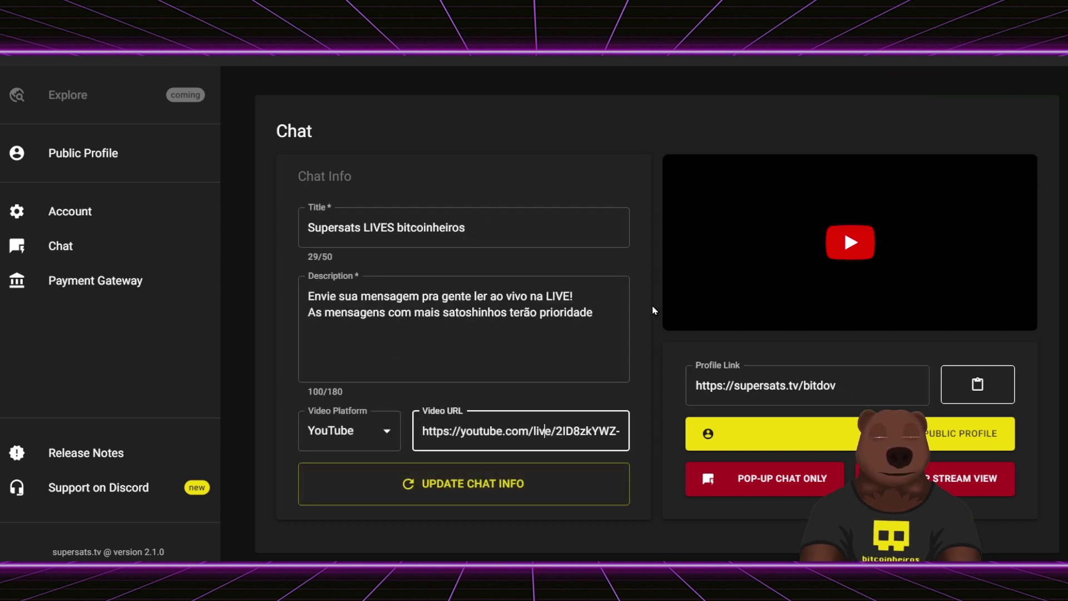
scroll(795, 426, down, 2)
scroll(795, 426, up, 2)
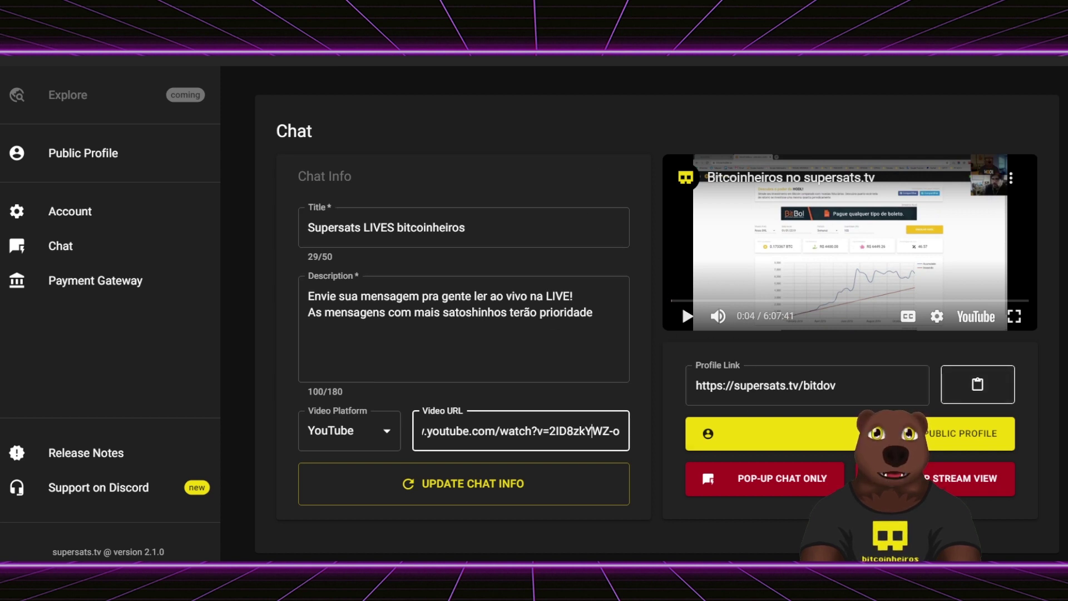
click(982, 385)
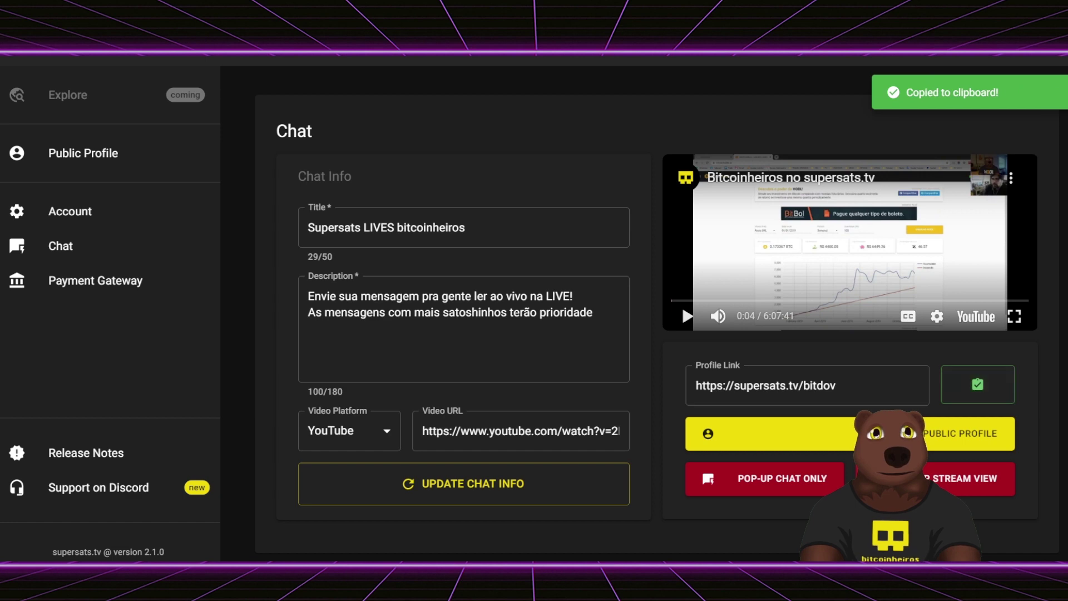